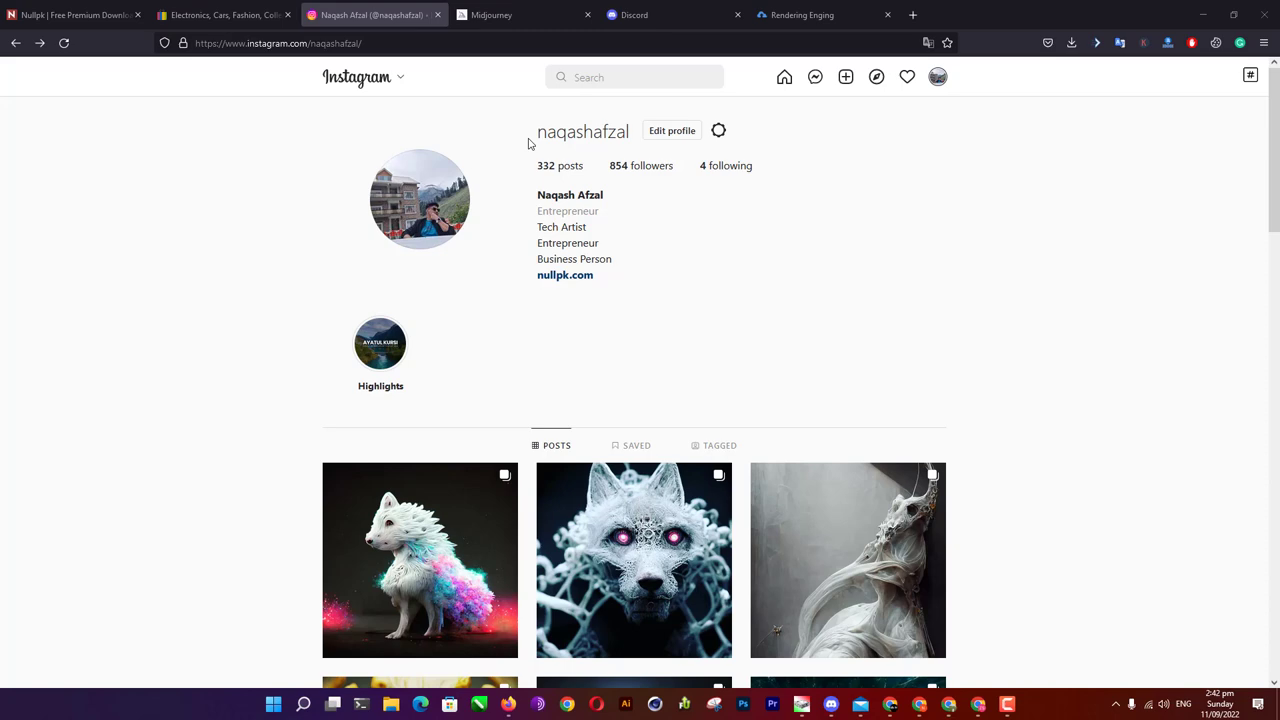
# Step: Scroll the Instagram profile and open the white wolf post
pyautogui.scroll(-1, 486, 357)
pyautogui.scroll(-2, 289, 294)
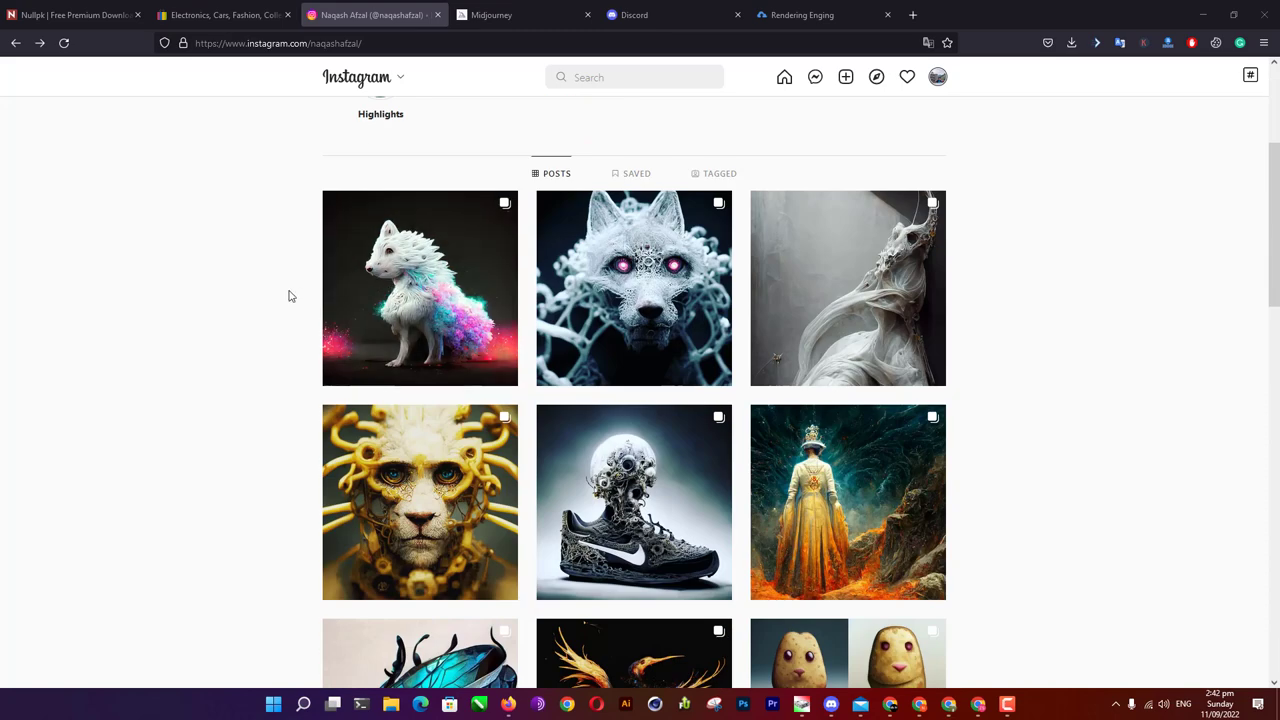
pyautogui.click(420, 346)
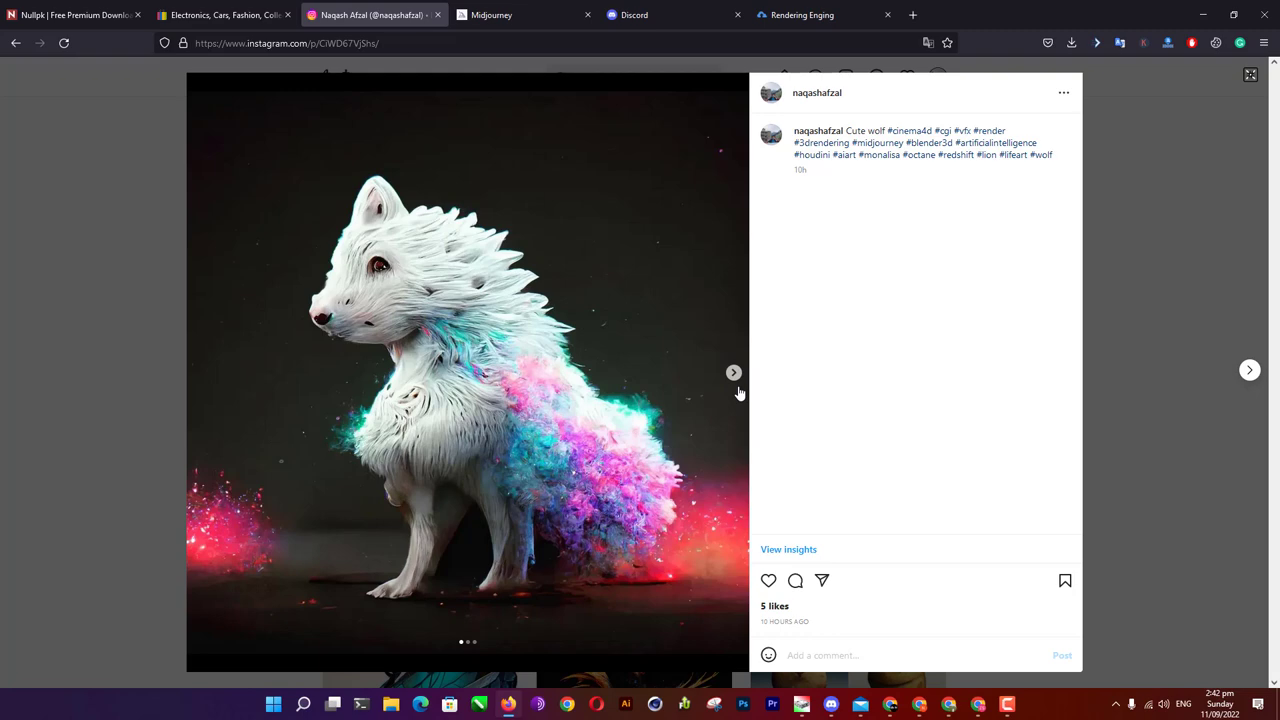
# Step: Advance through the posts to the Robot Space Ship post and show its second image
pyautogui.click(1249, 370)
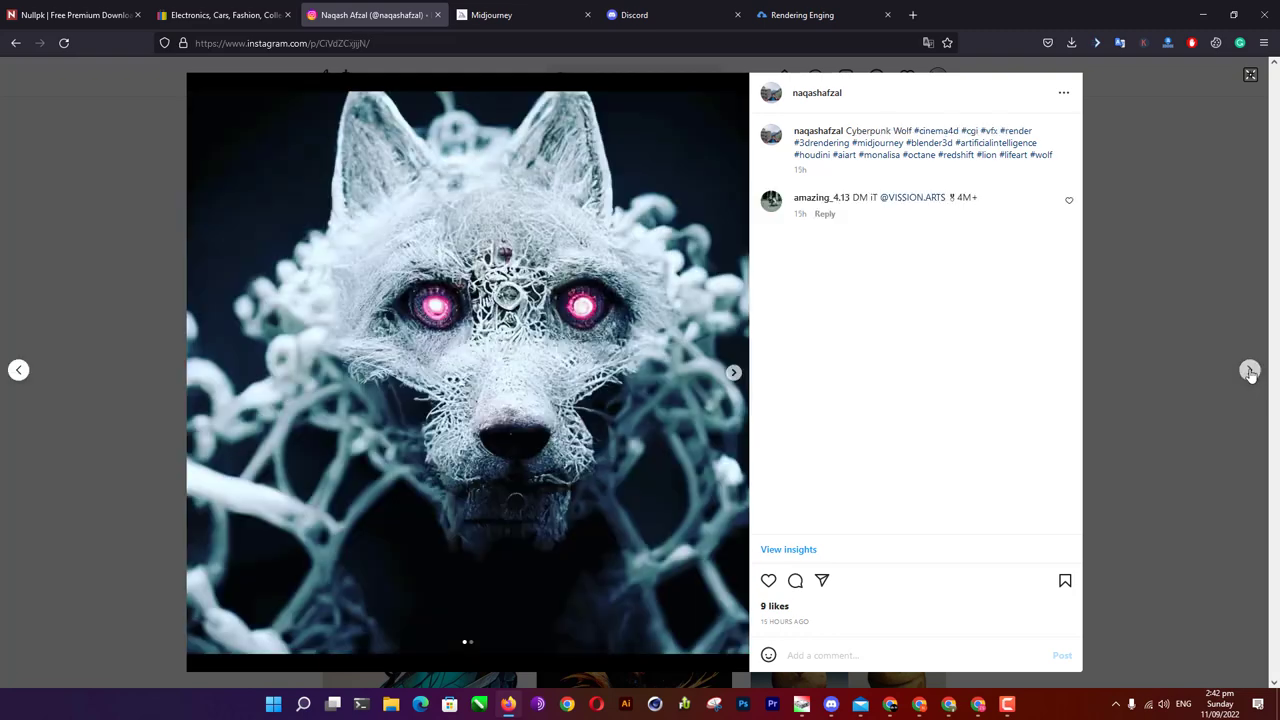
pyautogui.click(1249, 372)
pyautogui.click(1249, 372)
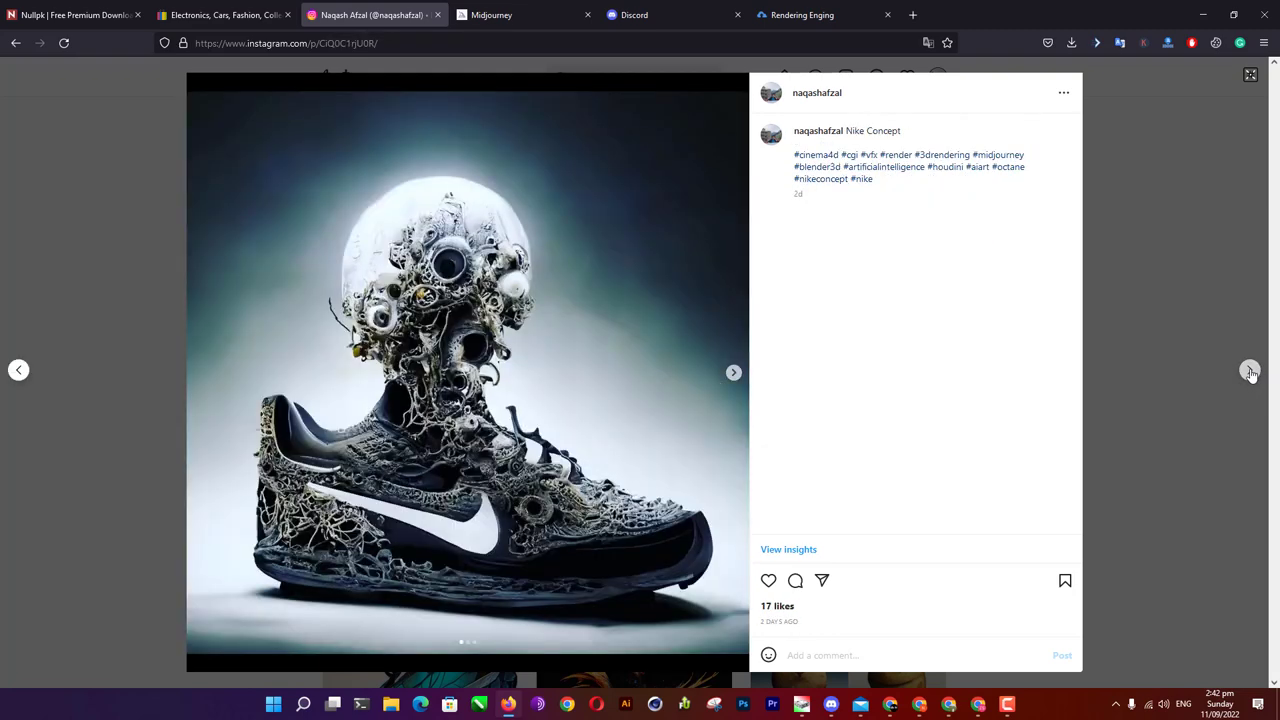
pyautogui.click(1249, 372)
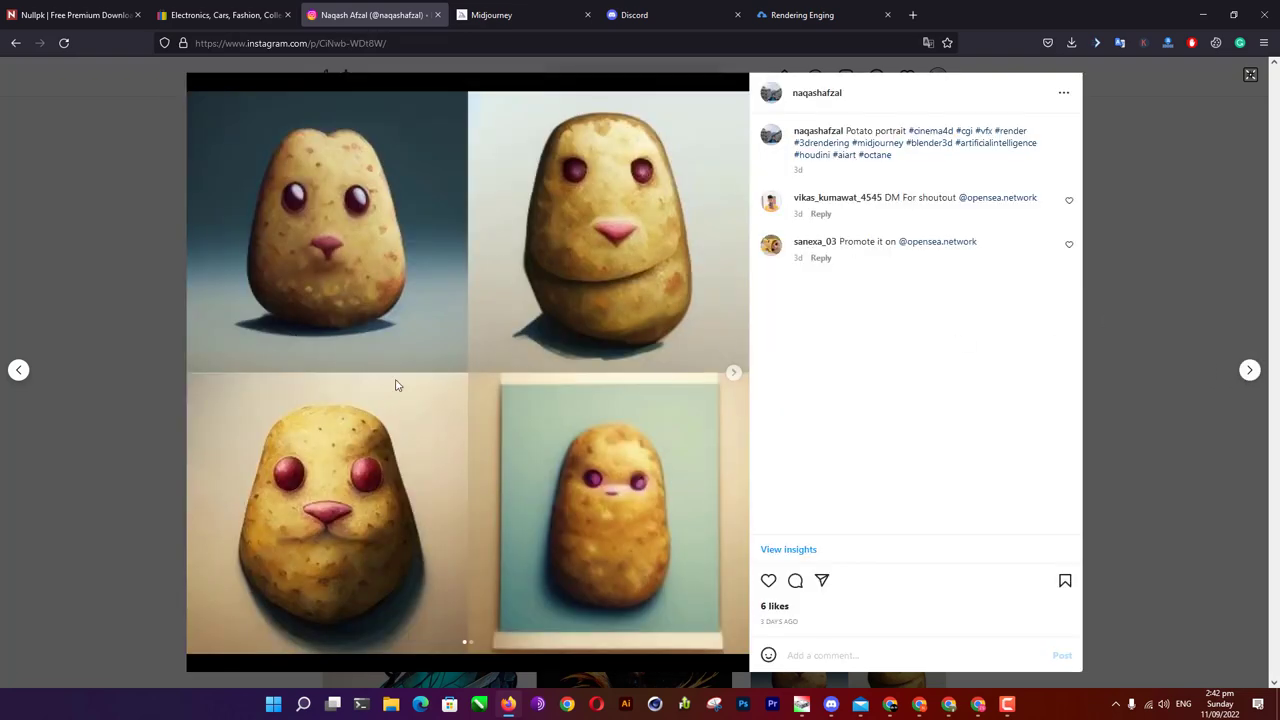
pyautogui.click(1249, 372)
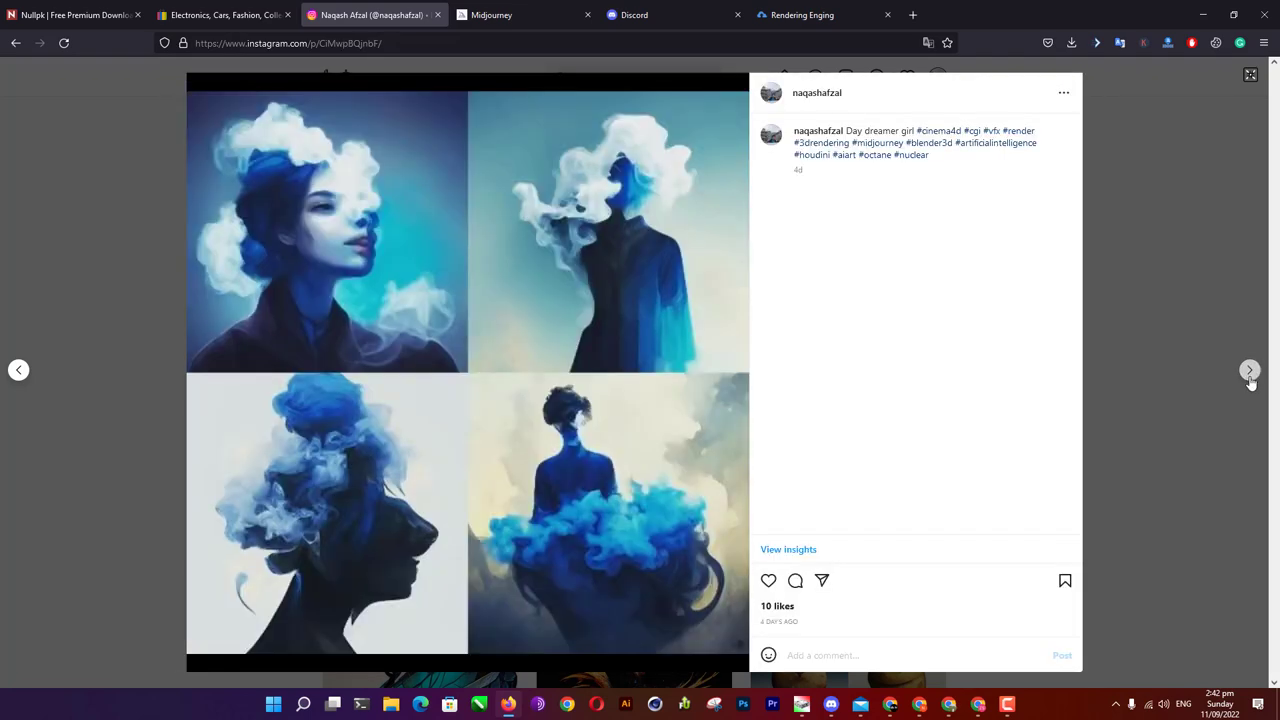
pyautogui.click(1249, 372)
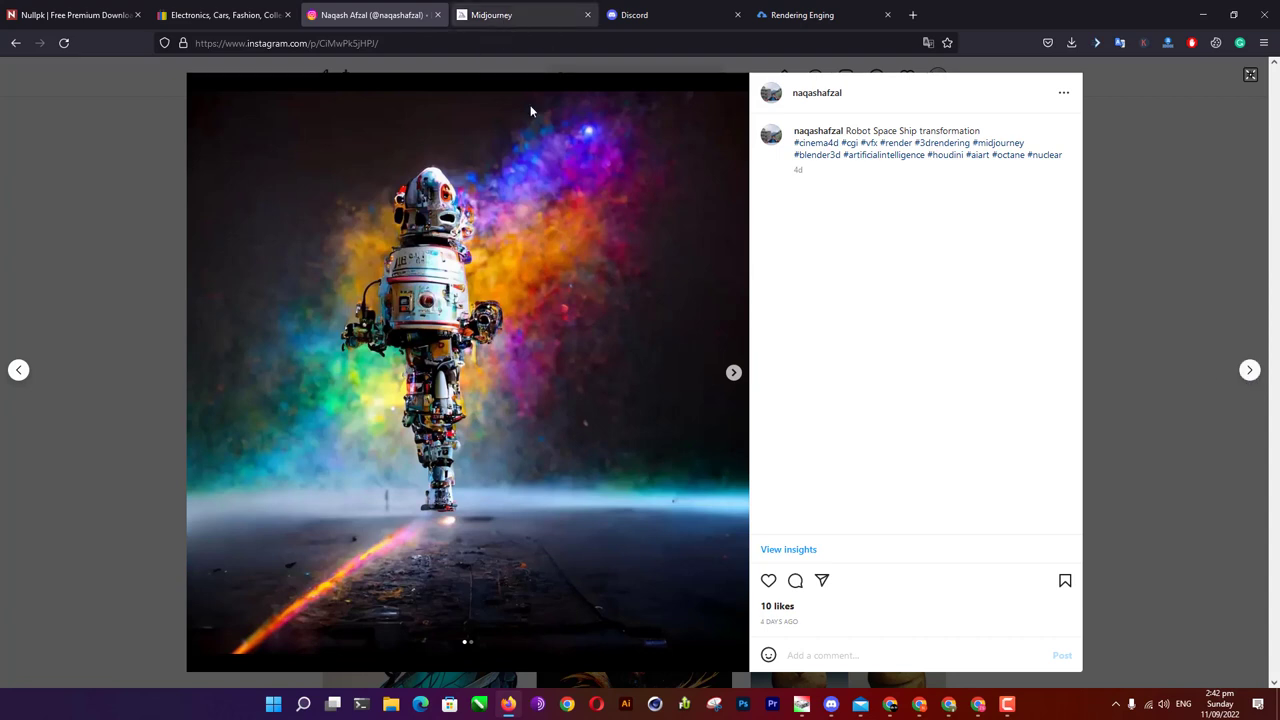
pyautogui.click(734, 374)
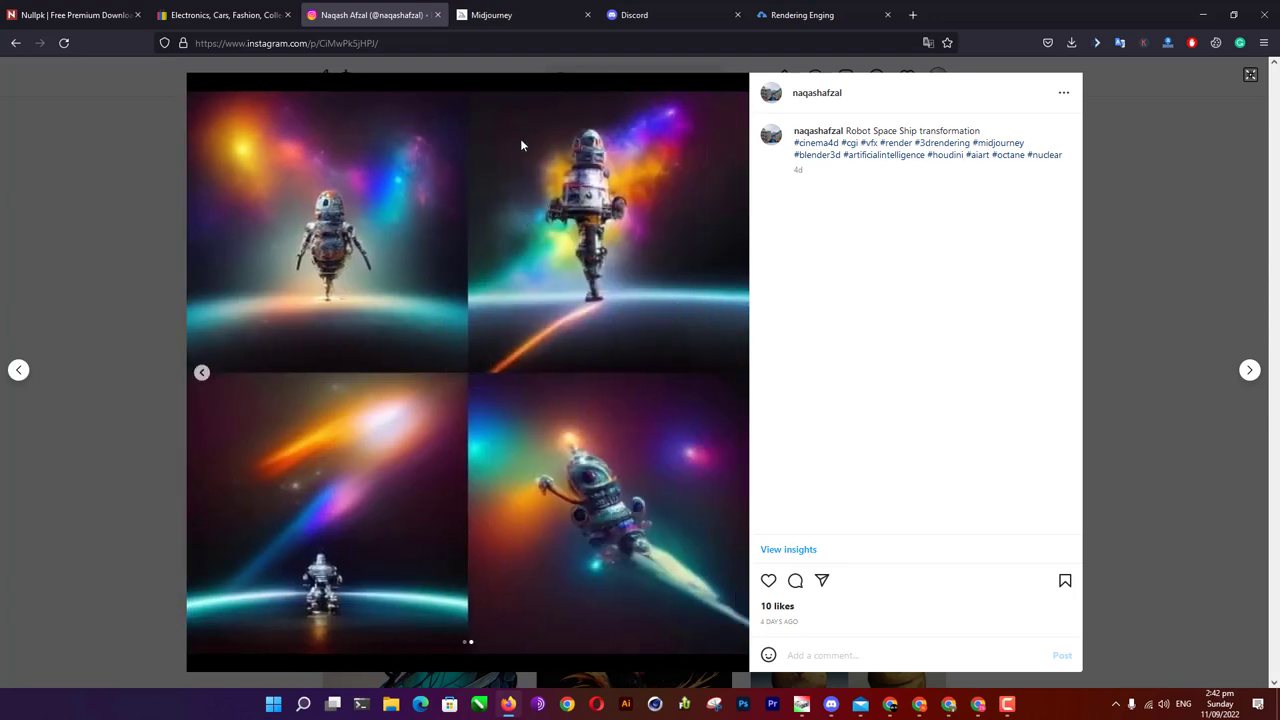
# Step: Follow the Midjourney website's Join the beta invite into the Midjourney Discord server
pyautogui.click(634, 16)
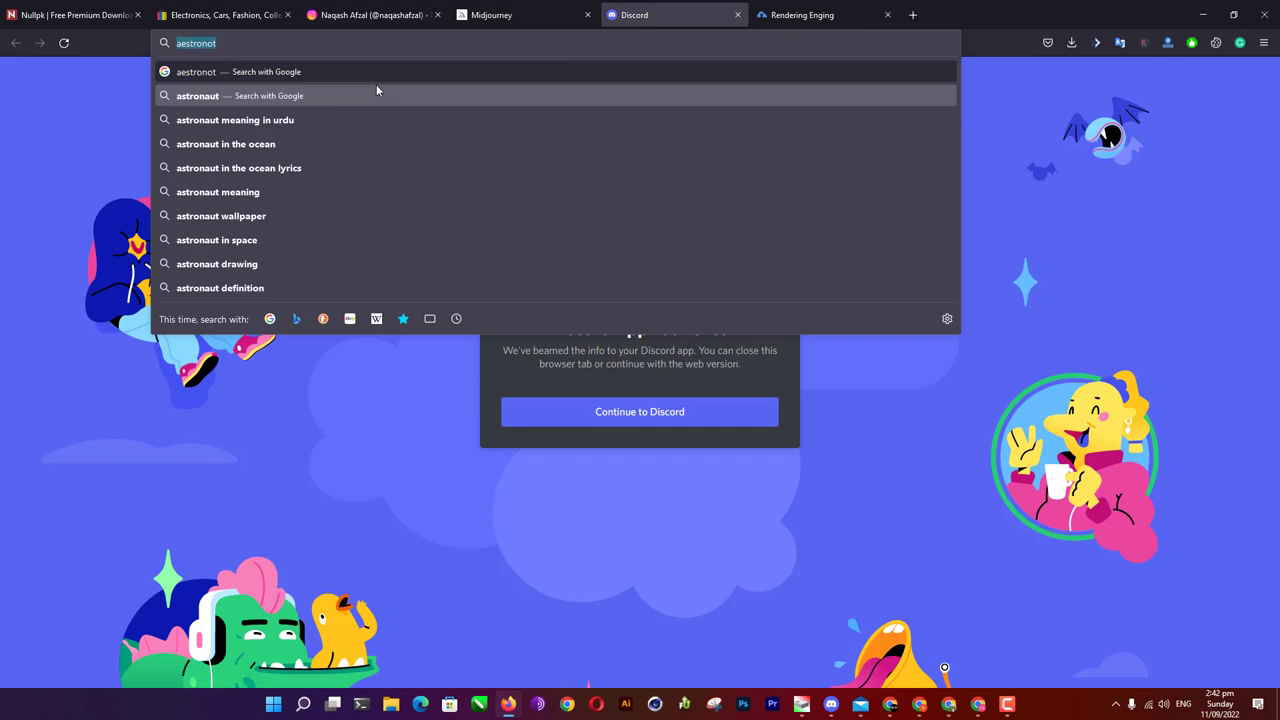
pyautogui.click(27, 119)
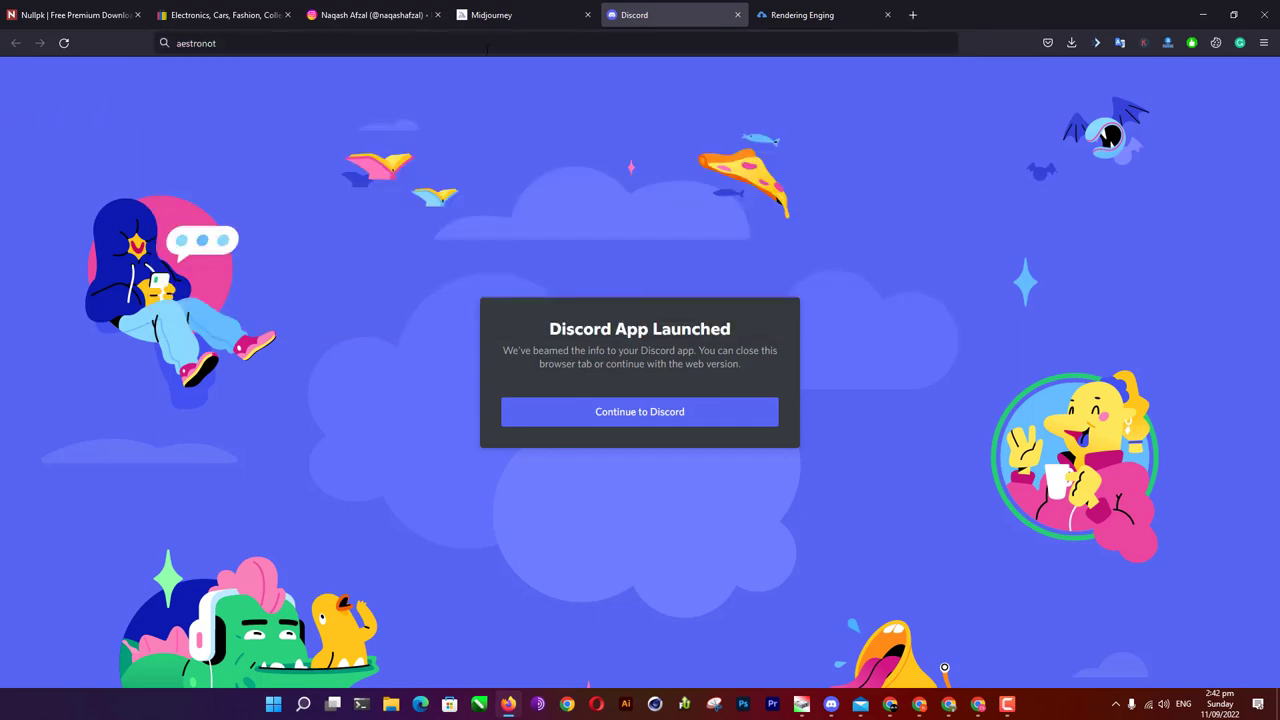
pyautogui.click(540, 15)
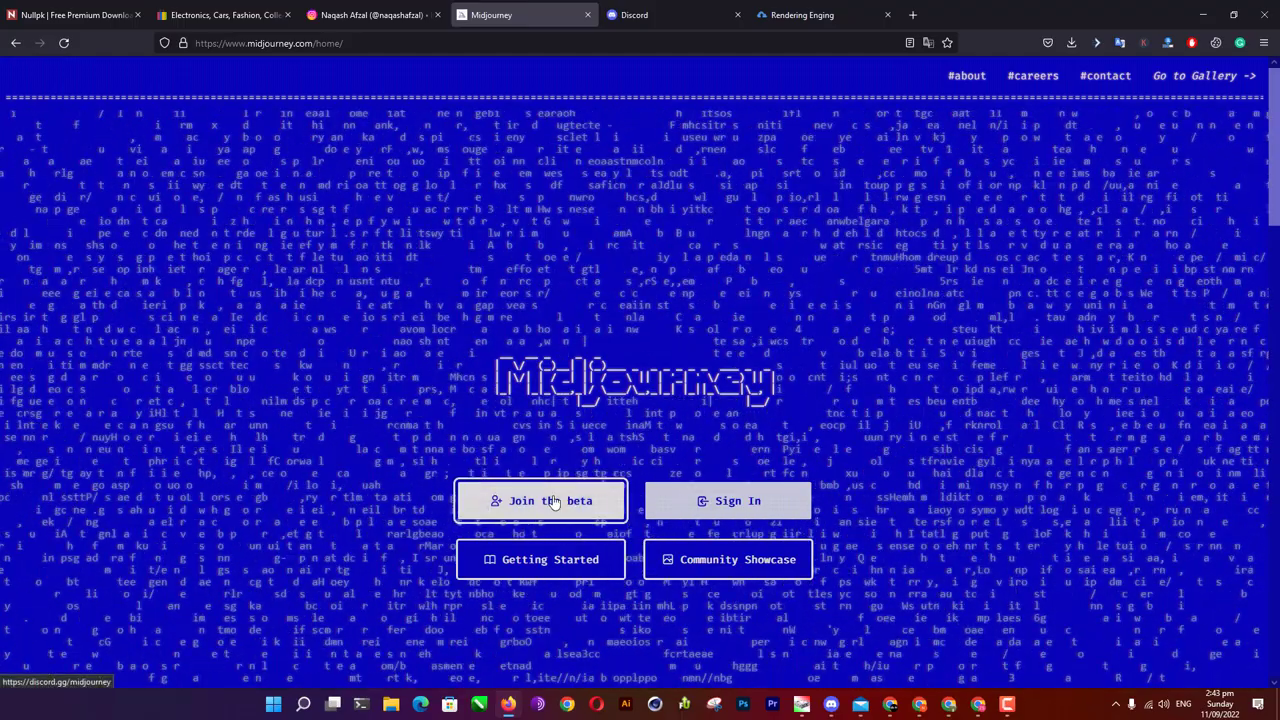
pyautogui.click(553, 501)
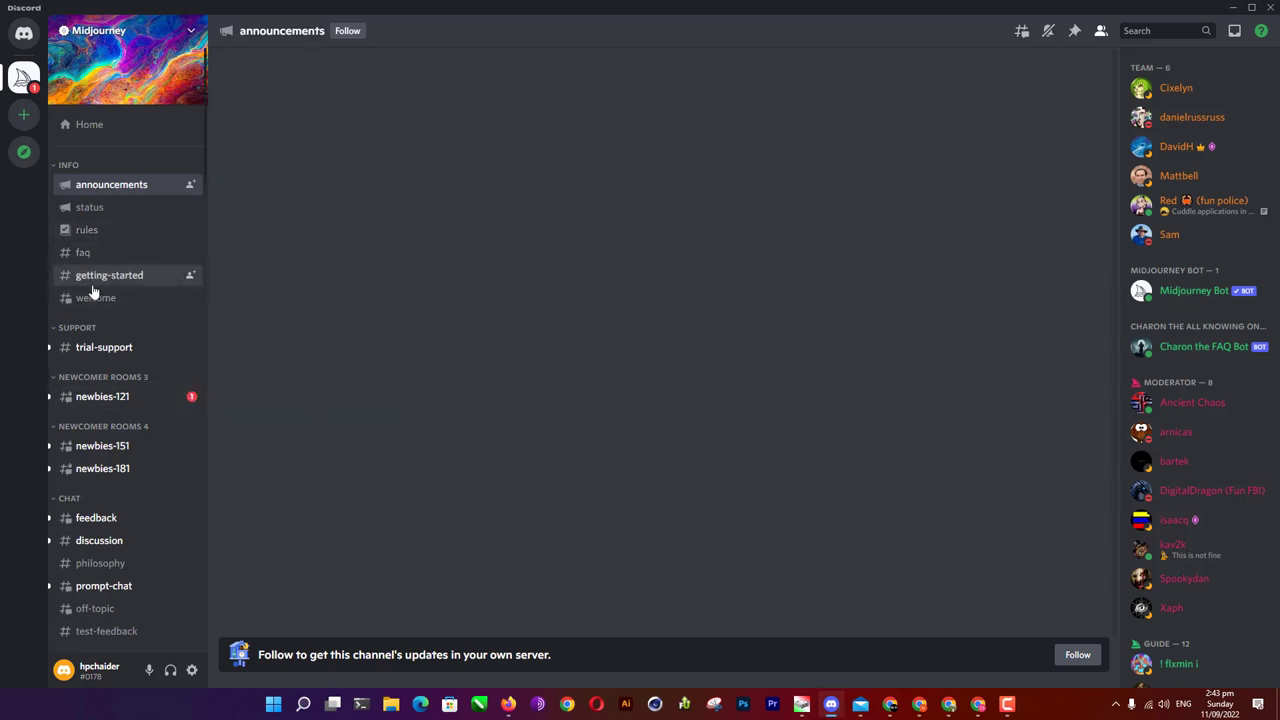
# Step: Visit getting-started, then browse the generated images in the newbies-151 channel
pyautogui.click(92, 284)
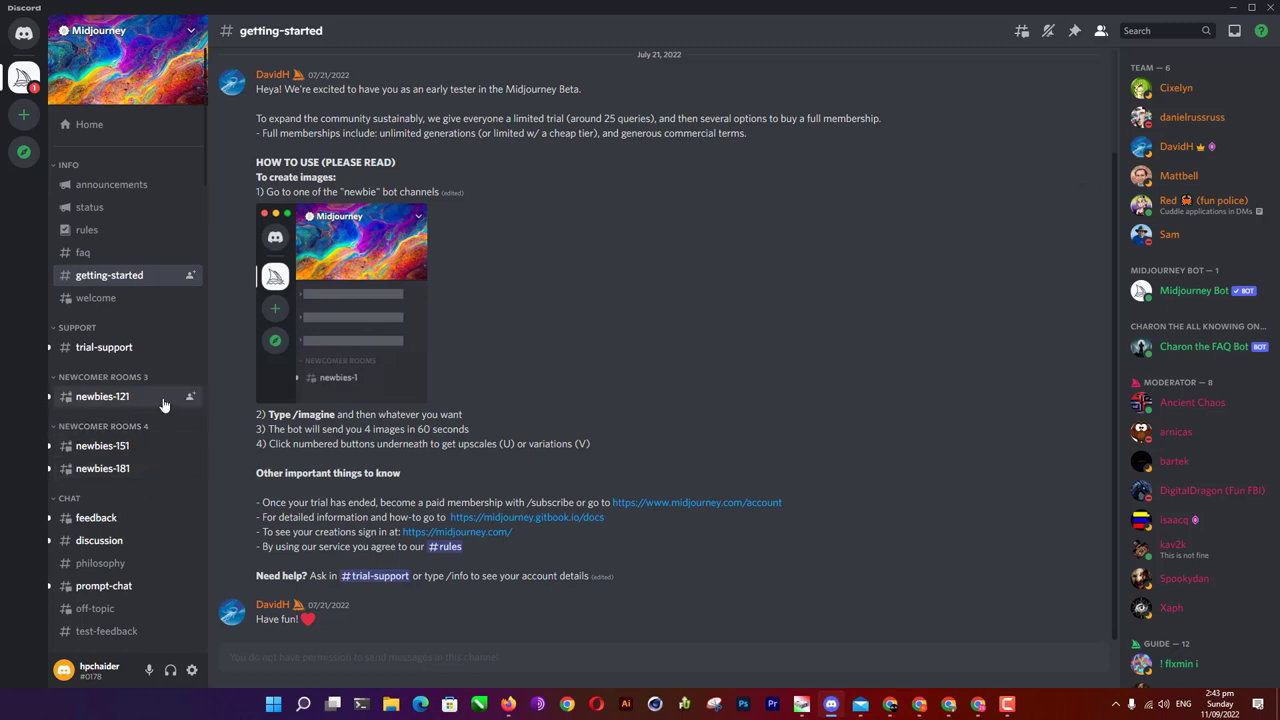
pyautogui.moveTo(102, 396)
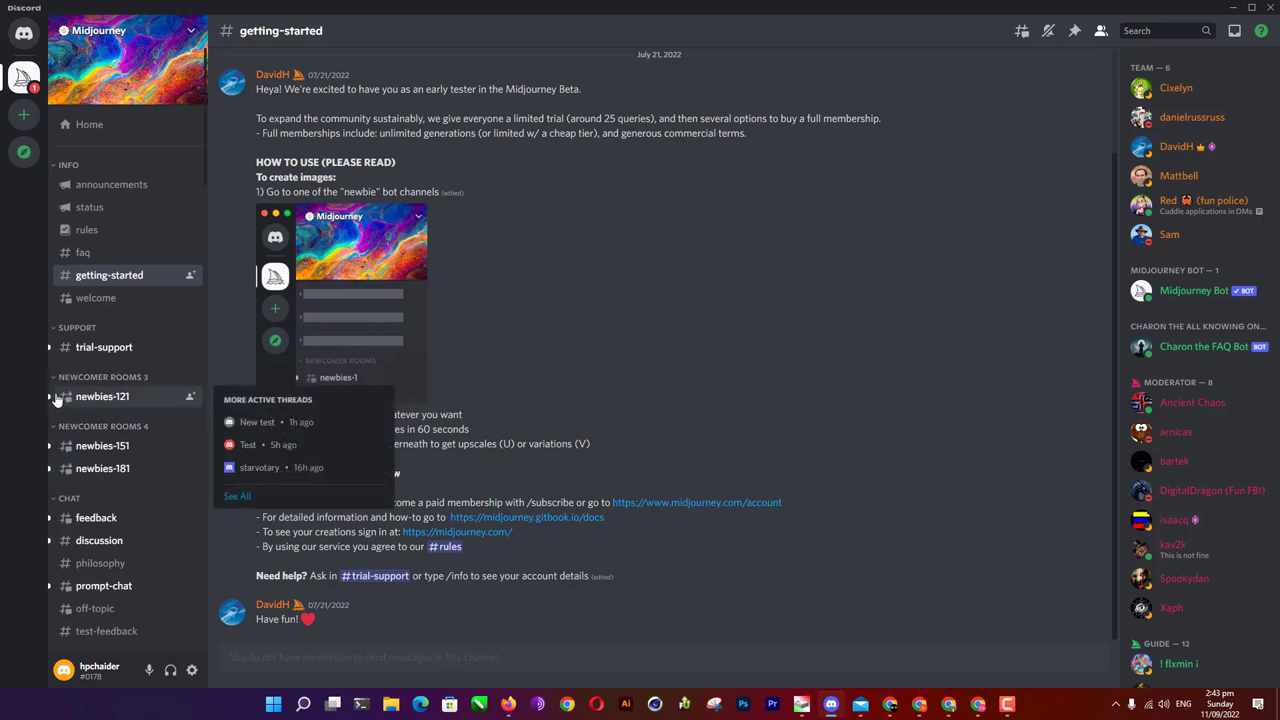
pyautogui.click(95, 446)
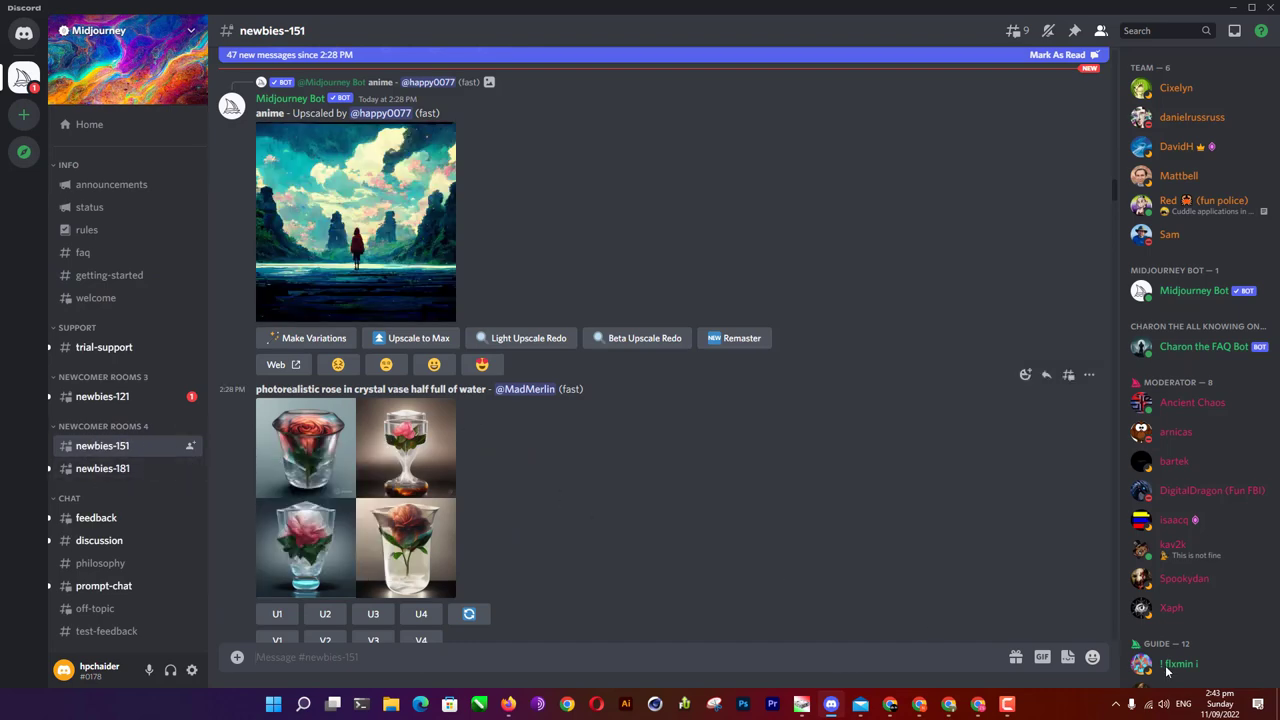
pyautogui.scroll(-10, 1035, 556)
pyautogui.scroll(-10, 1035, 556)
pyautogui.scroll(-5, 1060, 590)
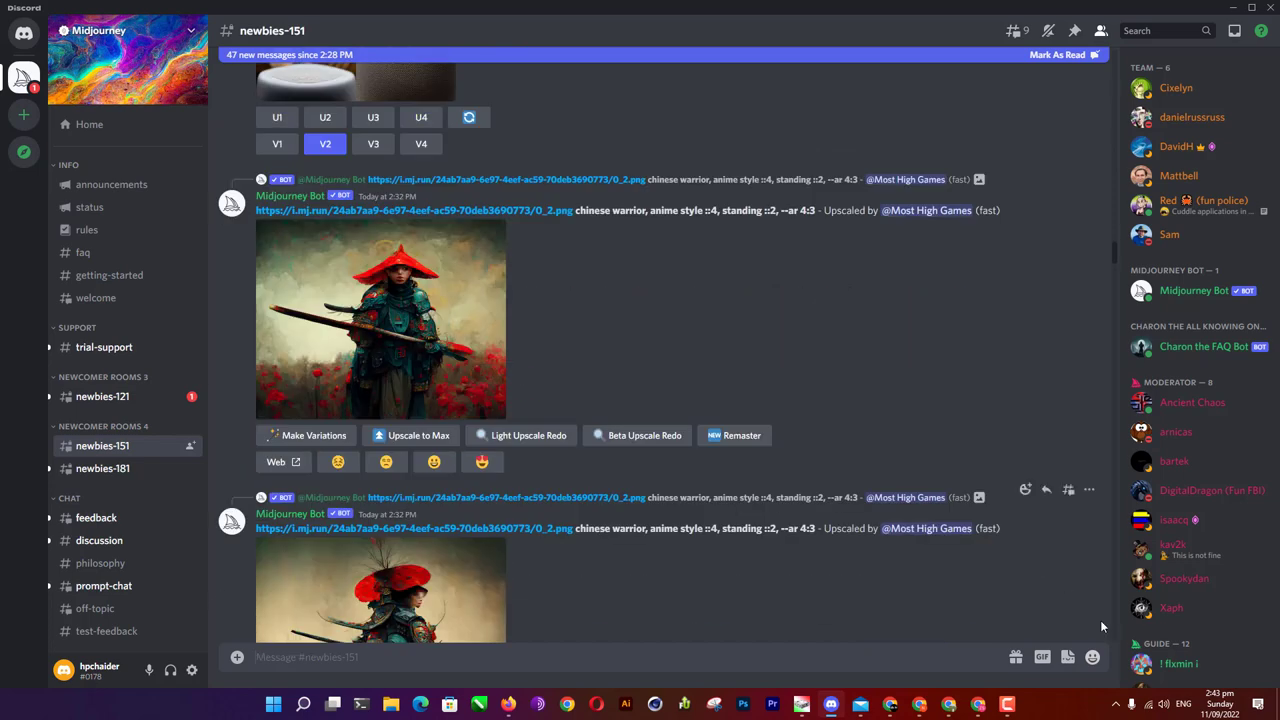
pyautogui.scroll(-1, 537, 596)
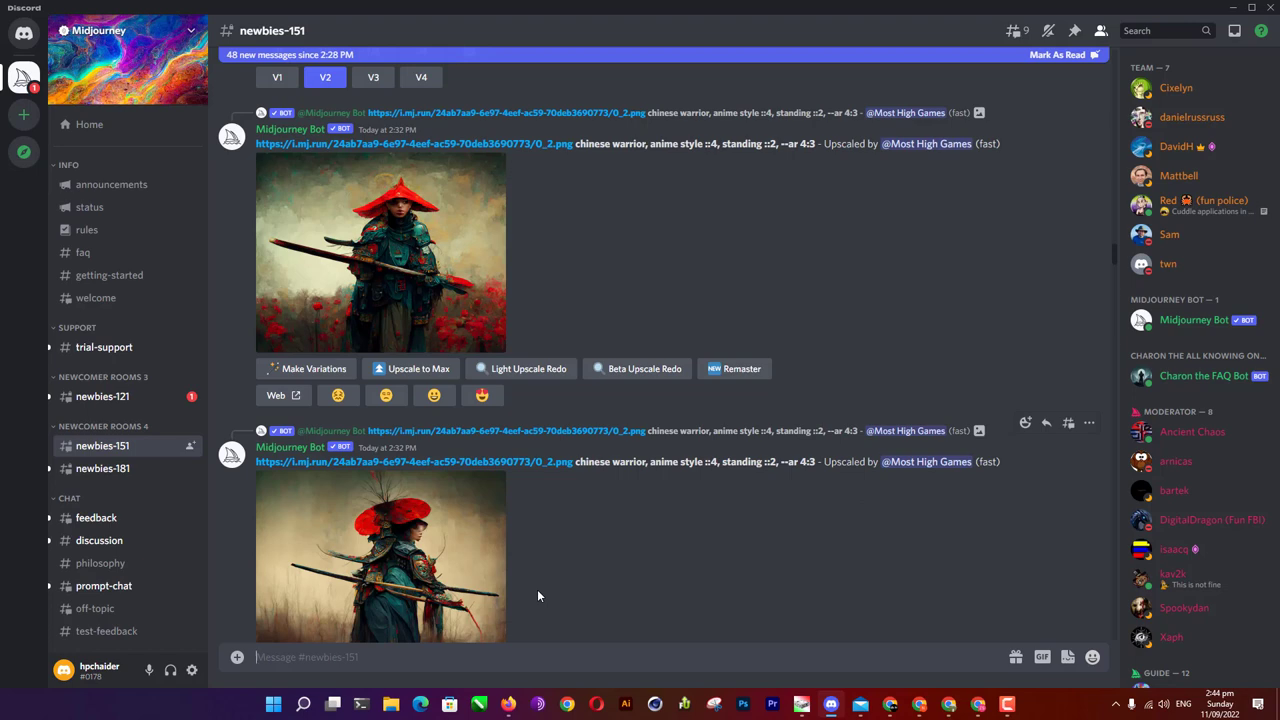
# Step: Start an /imagine command whose prompt begins with 'photorealistic'
pyautogui.write('/ima')
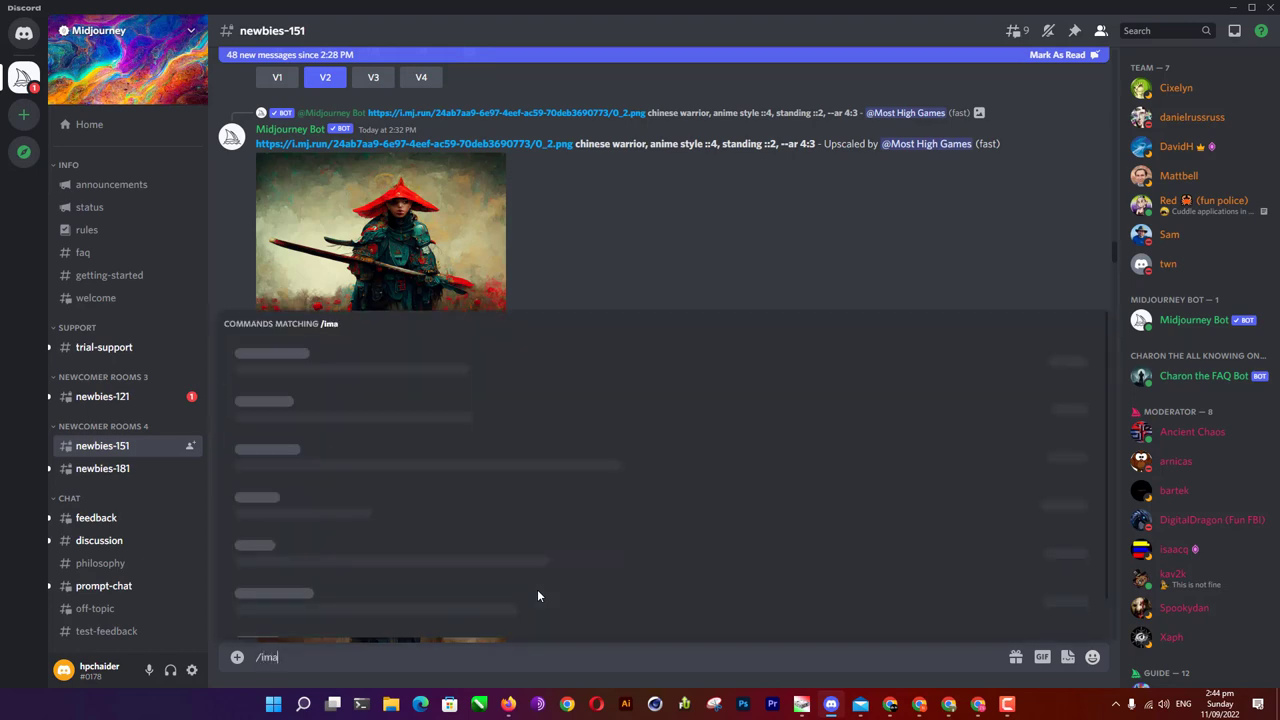
pyautogui.write('gi')
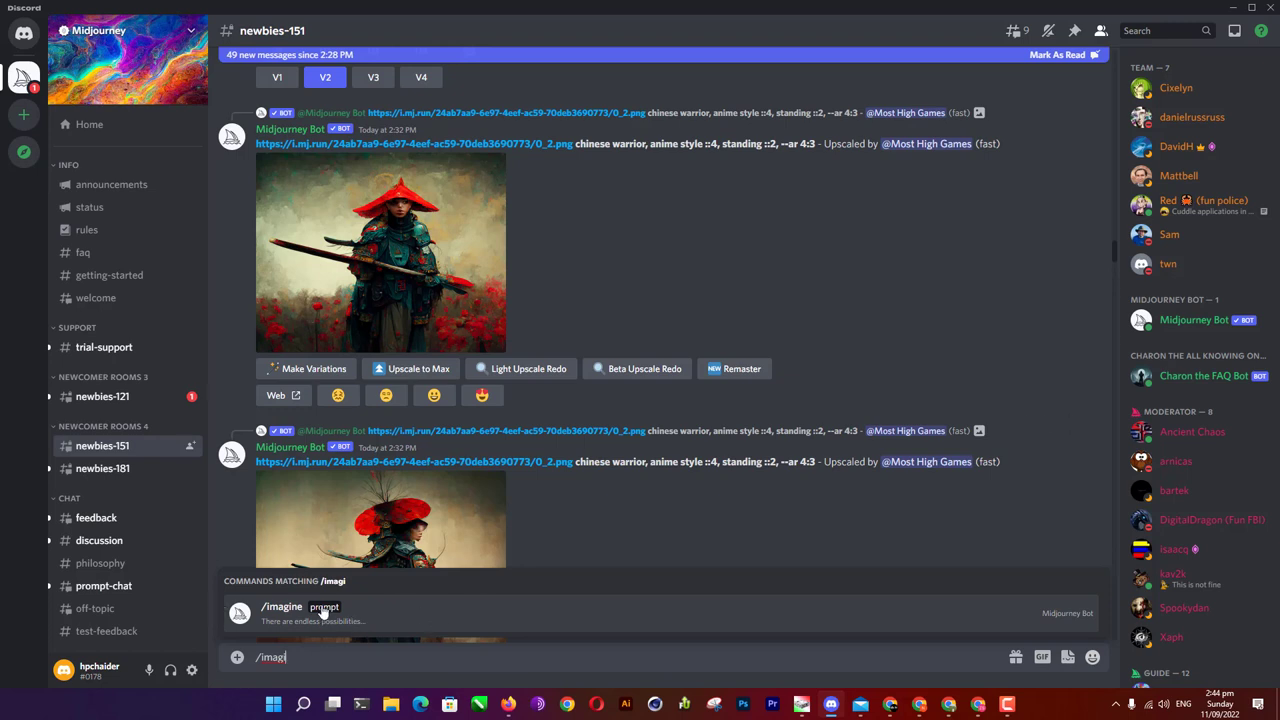
pyautogui.click(365, 612)
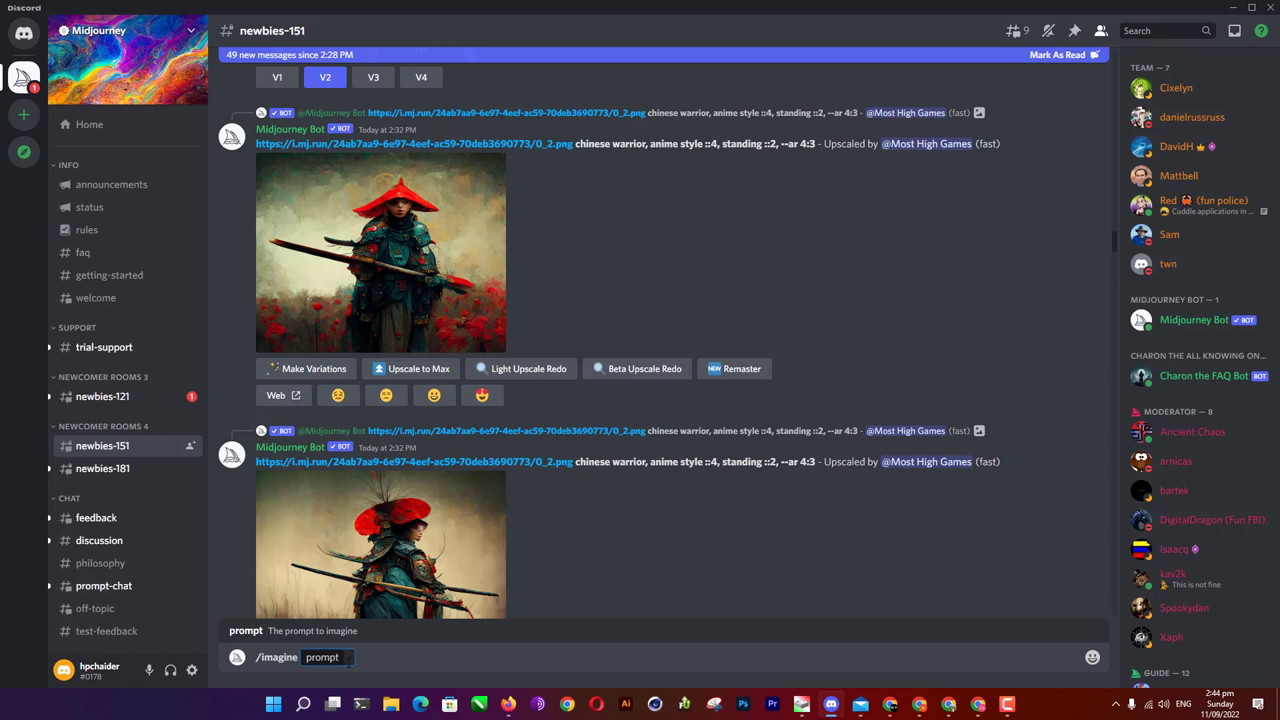
pyautogui.write('p')
pyautogui.write('hotor')
pyautogui.write('ealistiv')
pyautogui.press('BackSpace')
pyautogui.write('c')
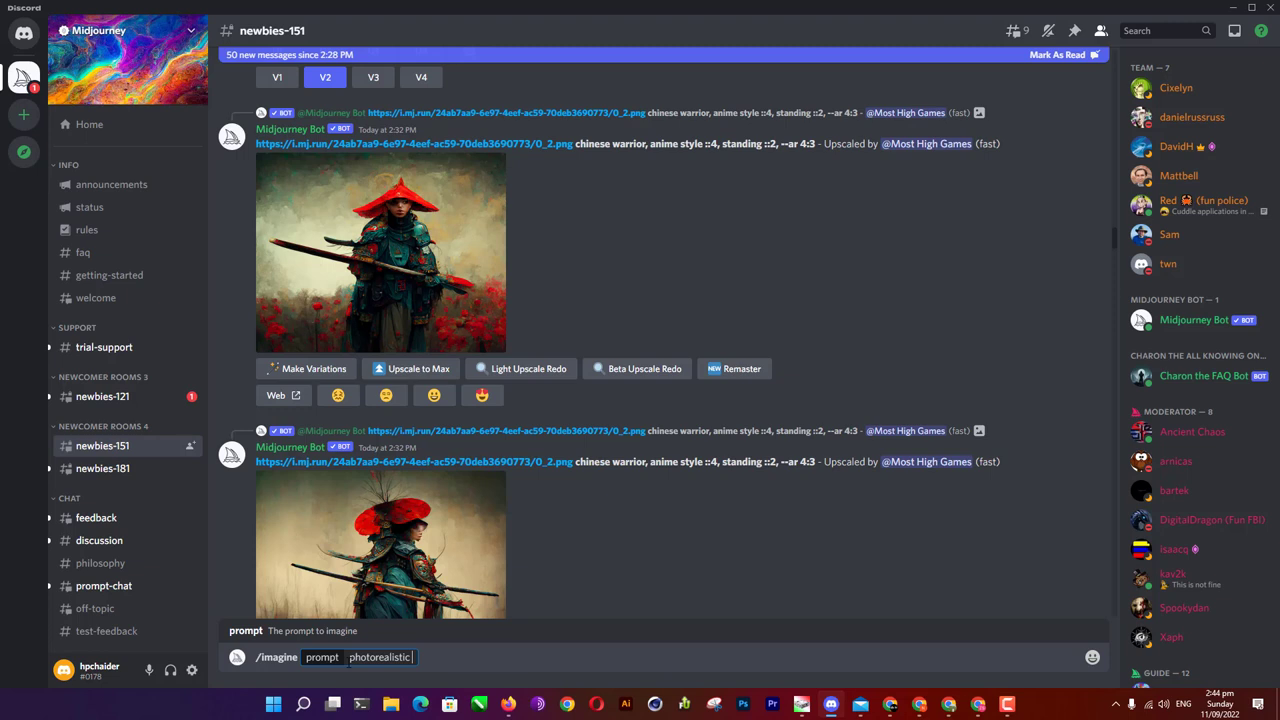
# Step: Continue the prompt with 'old ship in bottle of water, nebula multicolor thunder bolt', fixing typos
pyautogui.write('old s')
pyautogui.write('hid')
pyautogui.write(' in bo')
pyautogui.write('ttle o')
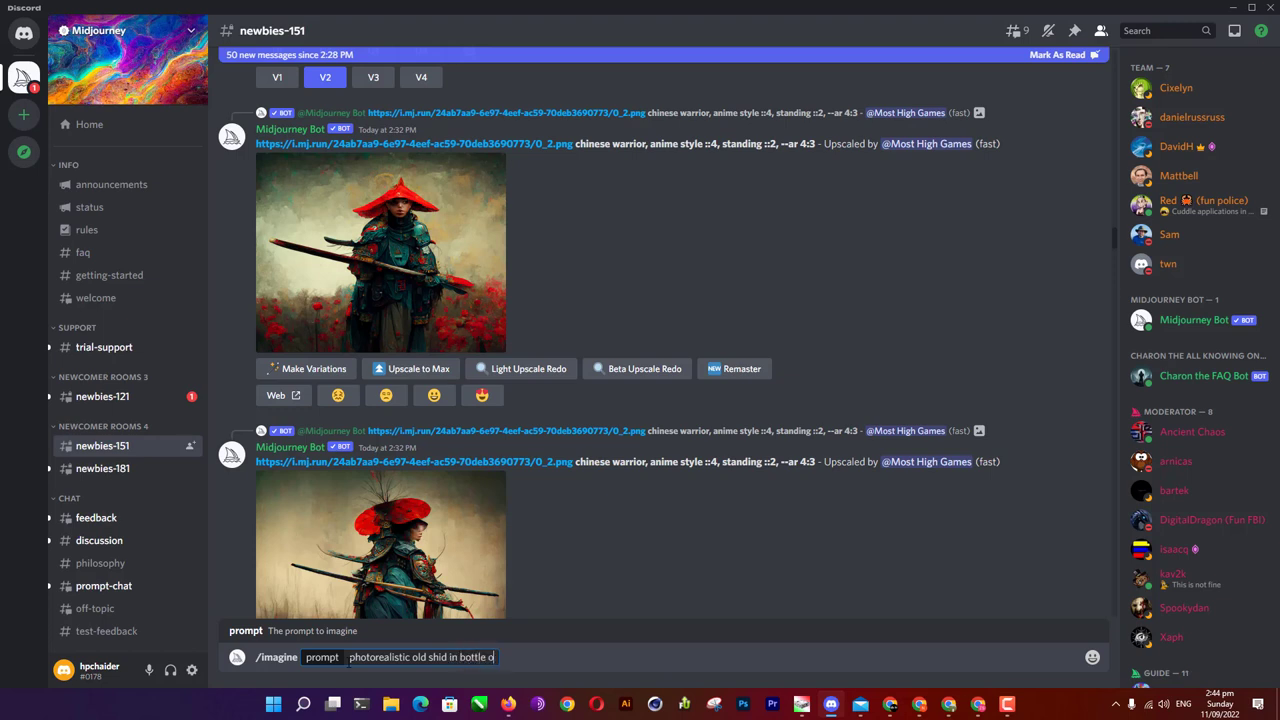
pyautogui.write('f water')
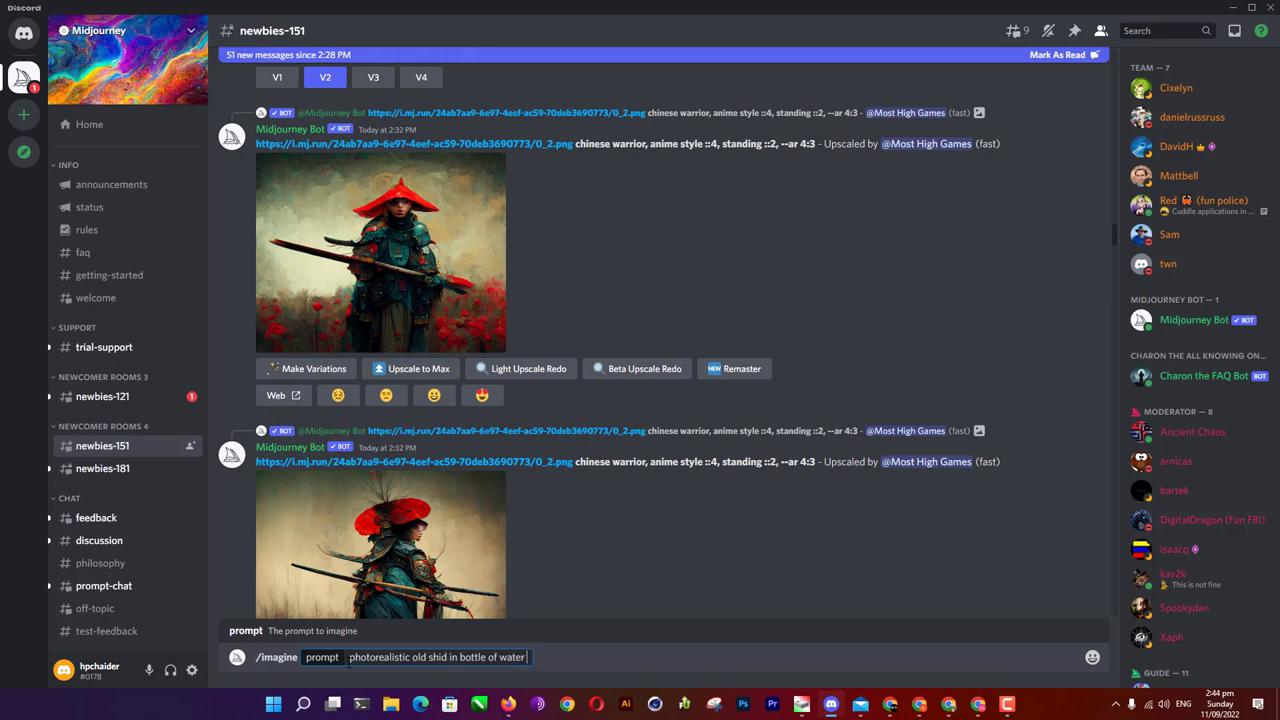
pyautogui.press('Left')
pyautogui.press('Left')
pyautogui.press('Left')
pyautogui.press('BackSpace')
pyautogui.write('p')
pyautogui.press('Right')
pyautogui.press('Right')
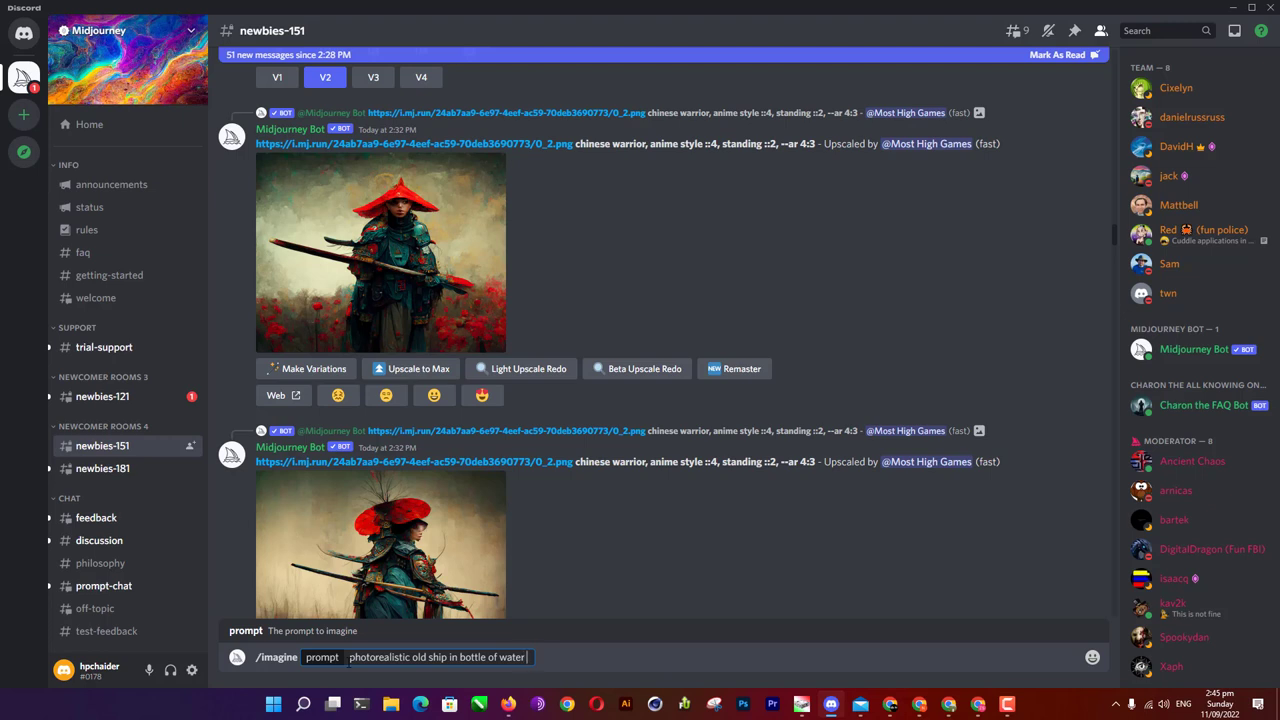
pyautogui.write(',')
pyautogui.write('g')
pyautogui.write('alax')
pyautogui.write('y')
pyautogui.press('BackSpace')
pyautogui.press('BackSpace')
pyautogui.press('BackSpace')
pyautogui.press('BackSpace')
pyautogui.press('BackSpace')
pyautogui.press('BackSpace')
pyautogui.write('nebula m')
pyautogui.write('ultic')
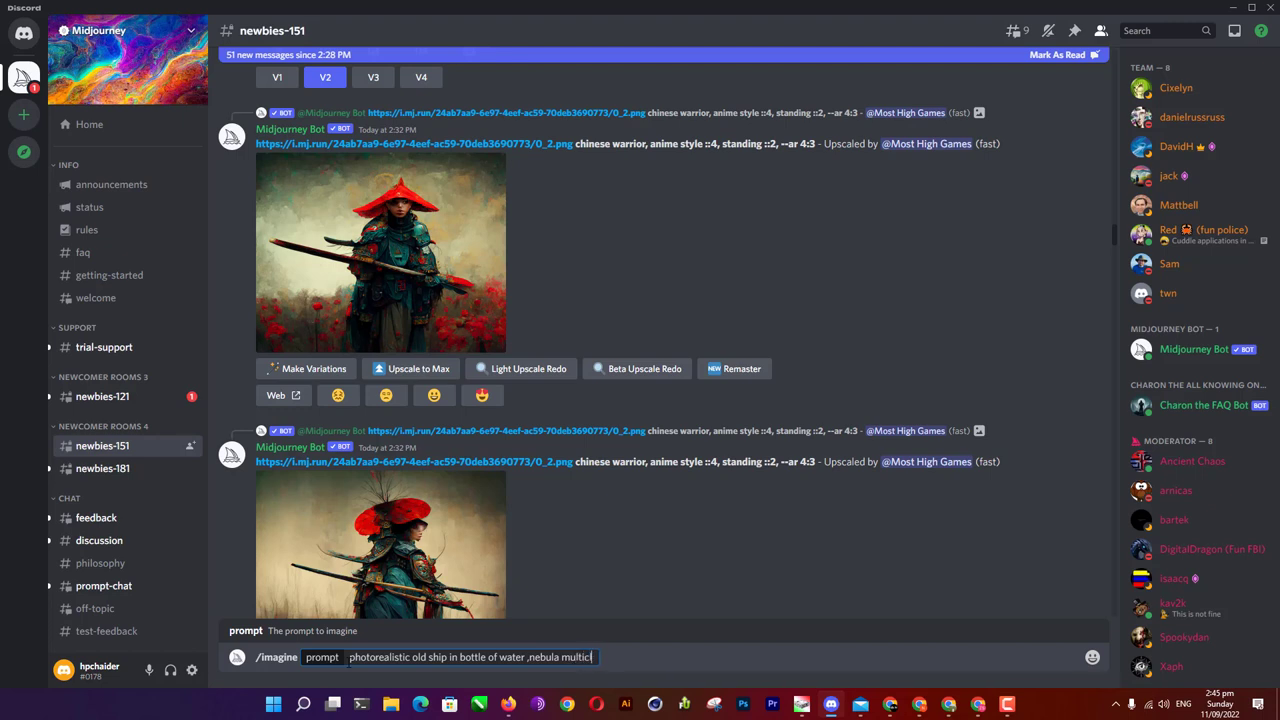
pyautogui.write('olor')
pyautogui.write(' thunder')
pyautogui.write(' bolt')
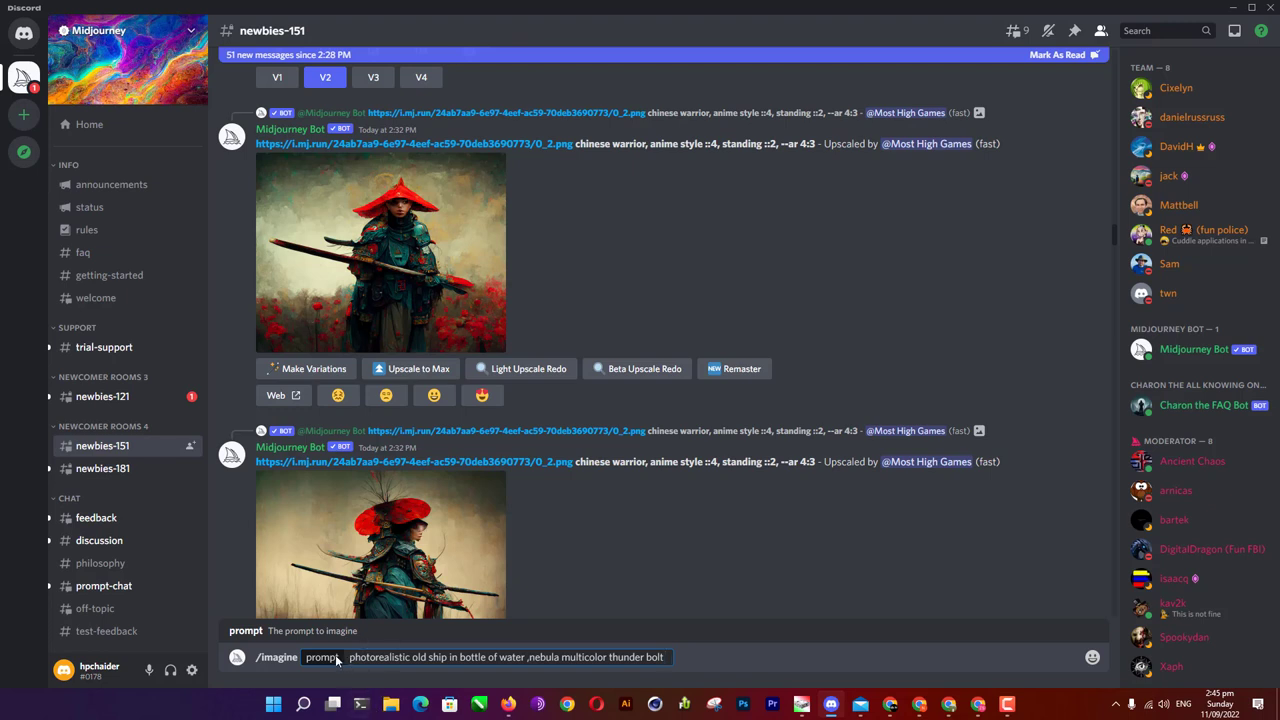
# Step: Append 'magical 8k octane render cinema 4d' to the ship-in-bottle prompt
pyautogui.moveTo(348, 657); pyautogui.dragTo(410, 657)
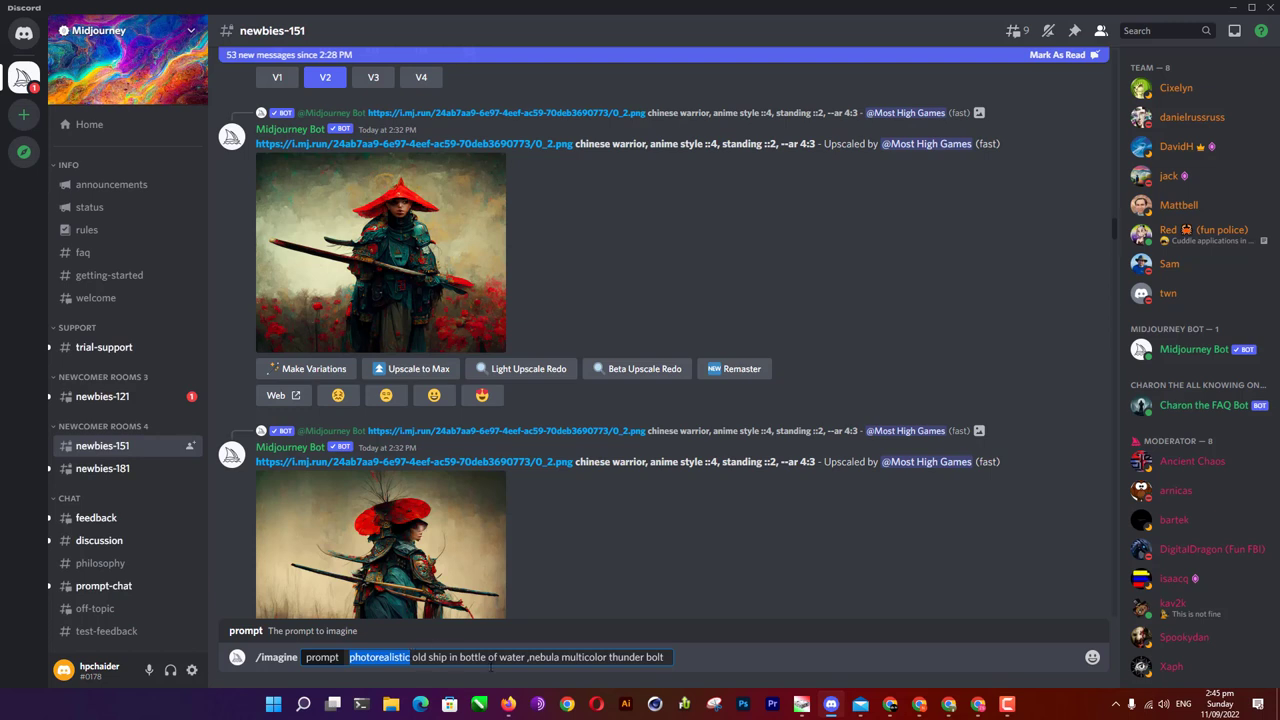
pyautogui.moveTo(412, 657); pyautogui.dragTo(525, 657)
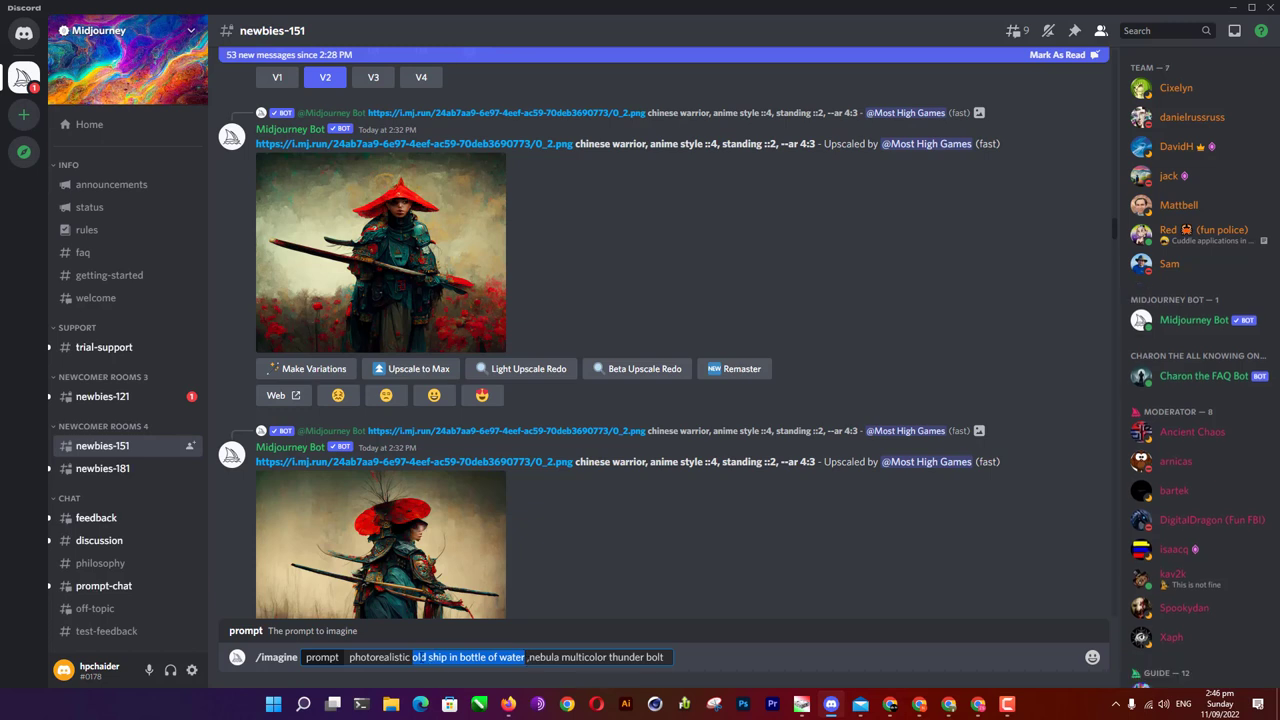
pyautogui.click(489, 657)
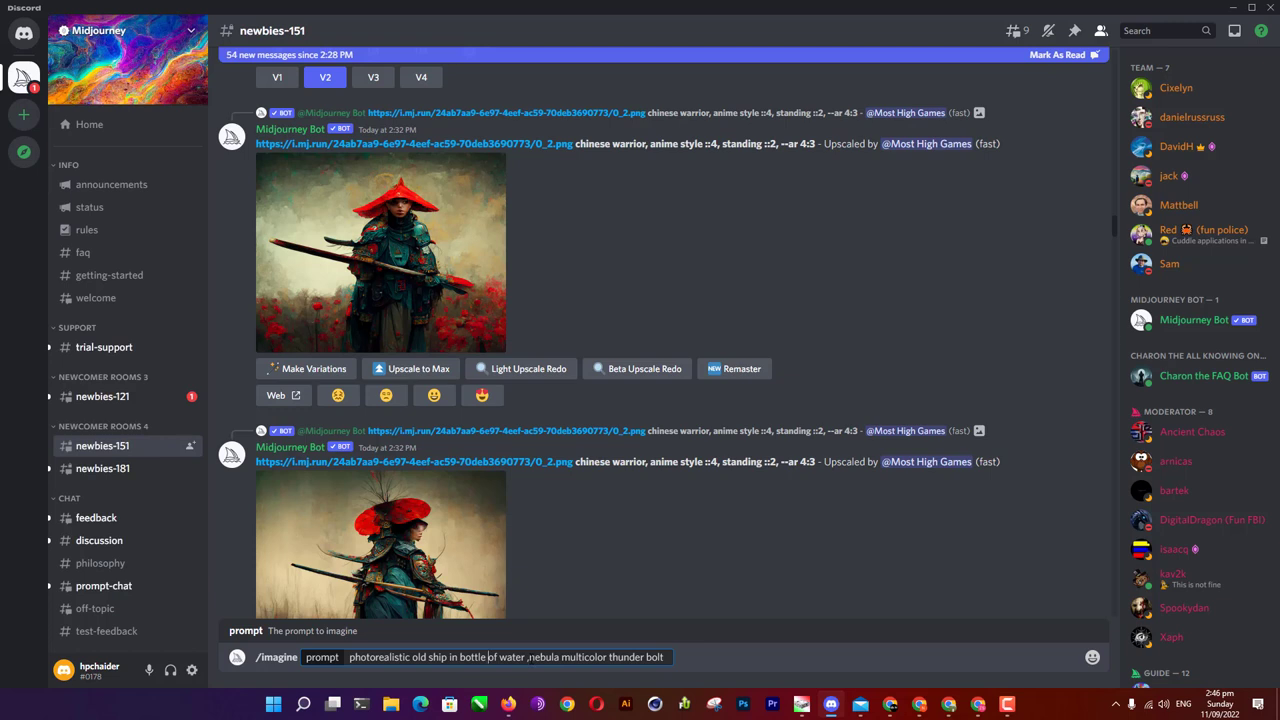
pyautogui.moveTo(524, 657); pyautogui.dragTo(430, 657)
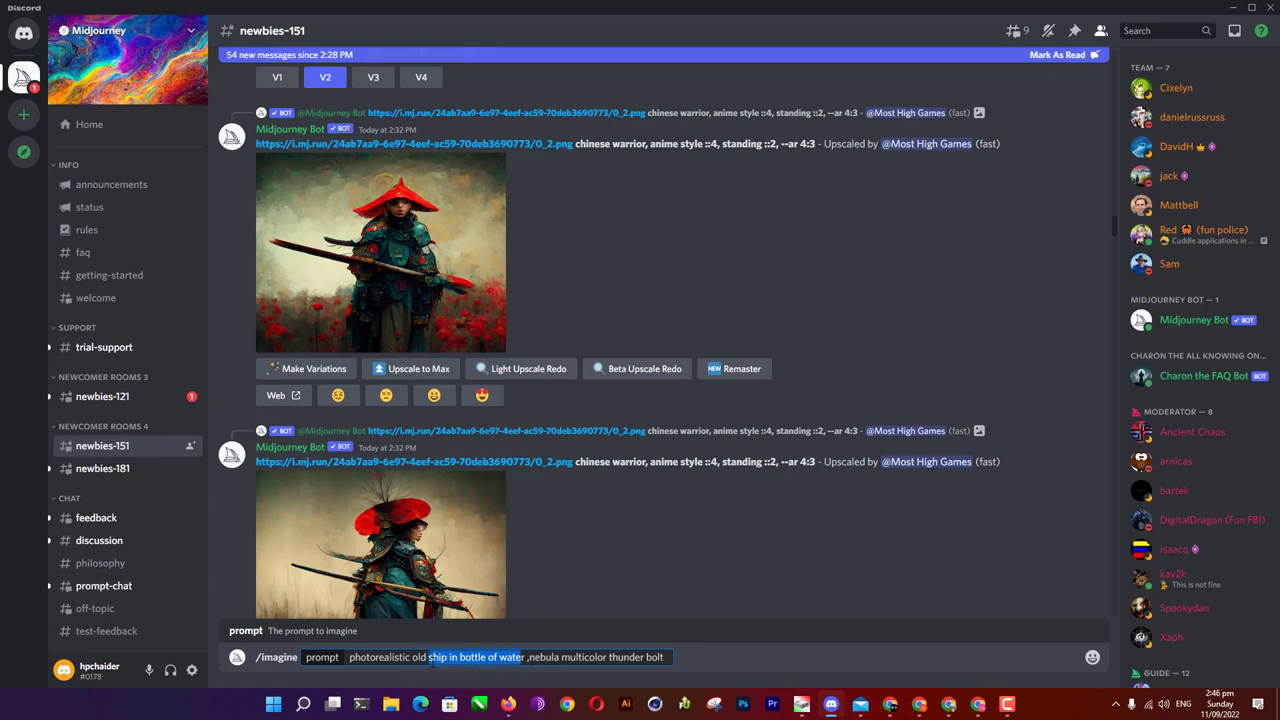
pyautogui.click(557, 657)
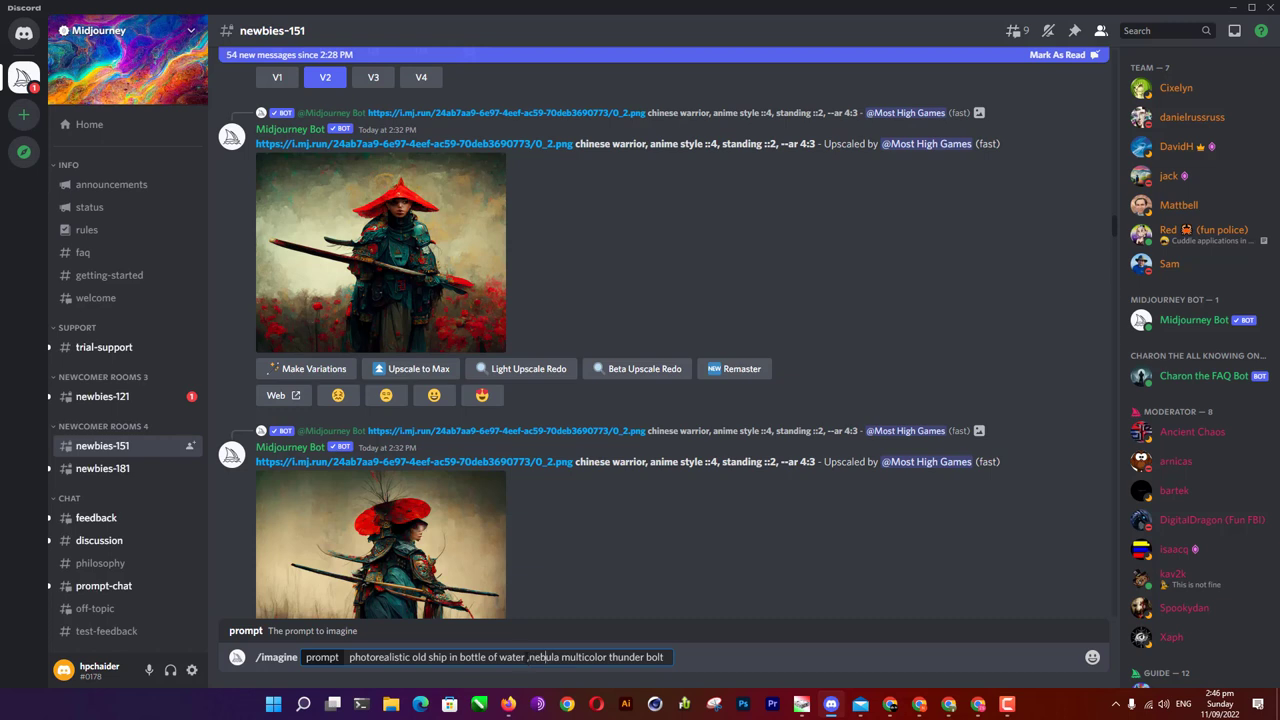
pyautogui.write(' ,magica')
pyautogui.write('l')
pyautogui.write('8k')
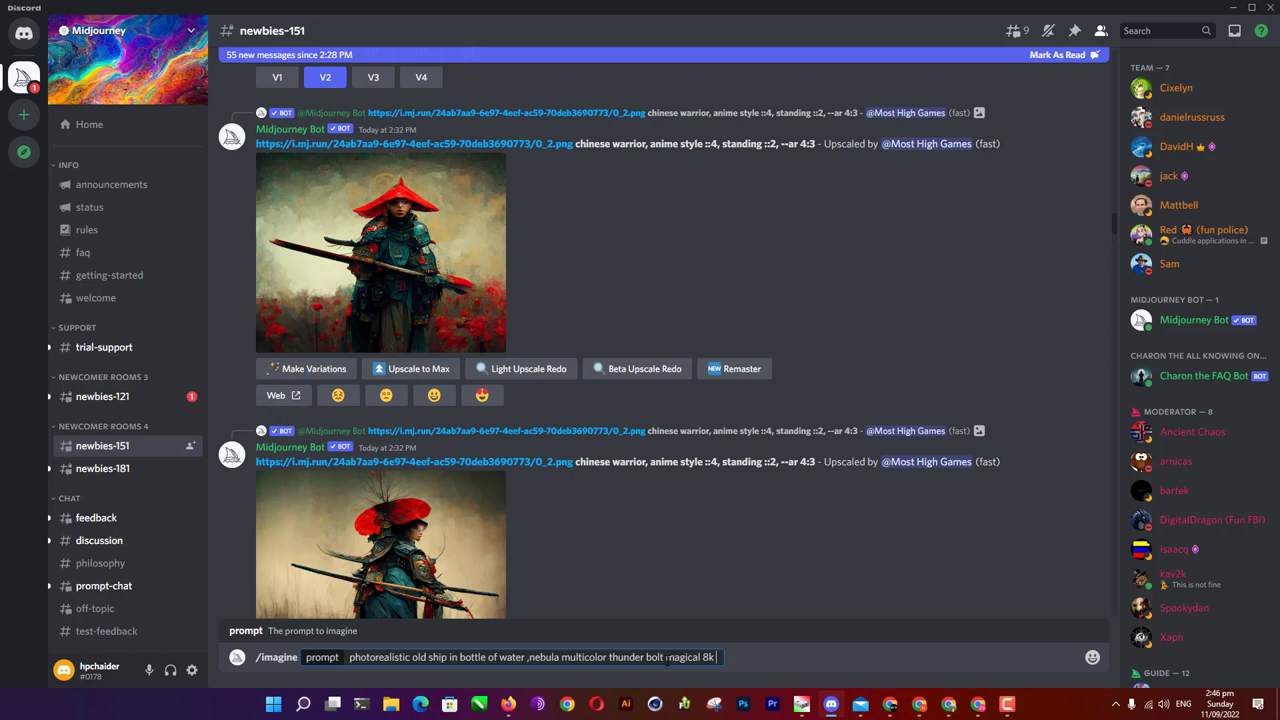
pyautogui.write('o')
pyautogui.write('ctane r')
pyautogui.write('ender')
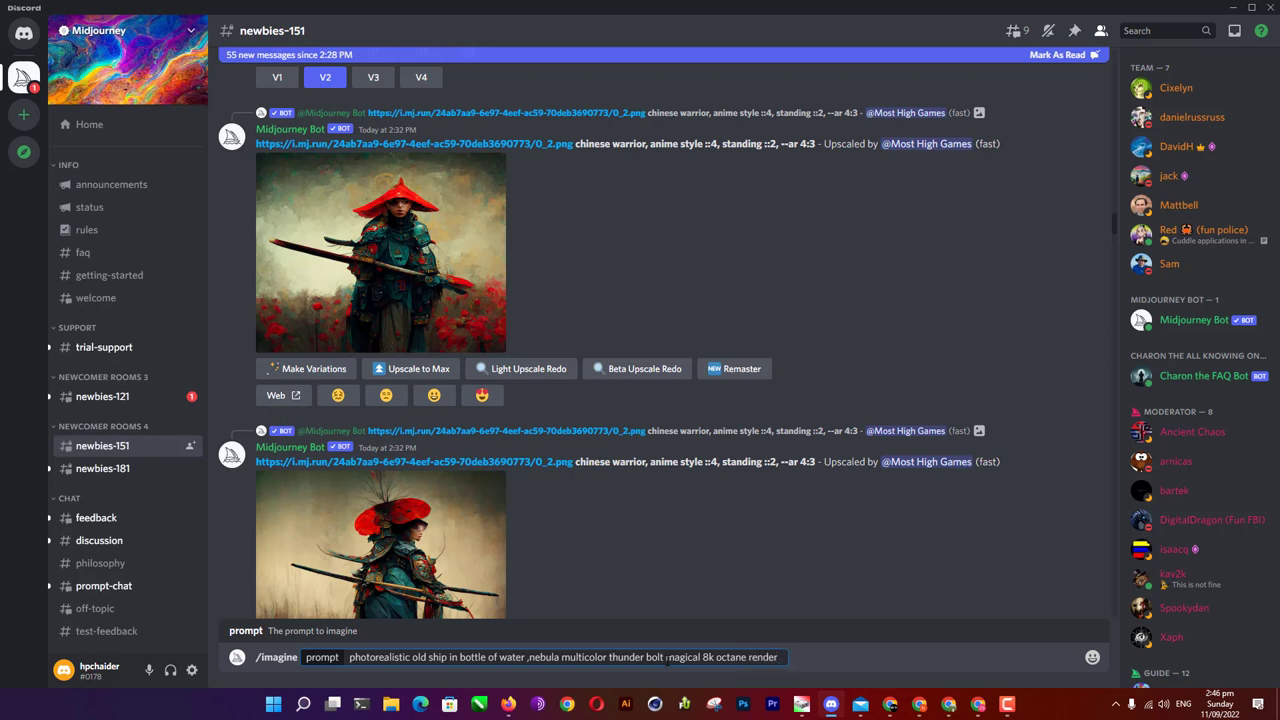
pyautogui.write(' cin')
pyautogui.write('ema 4')
pyautogui.write('d')
# Step: Submit the ship-in-bottle prompt and preview another user's hooded-figure image
pyautogui.press('Return')
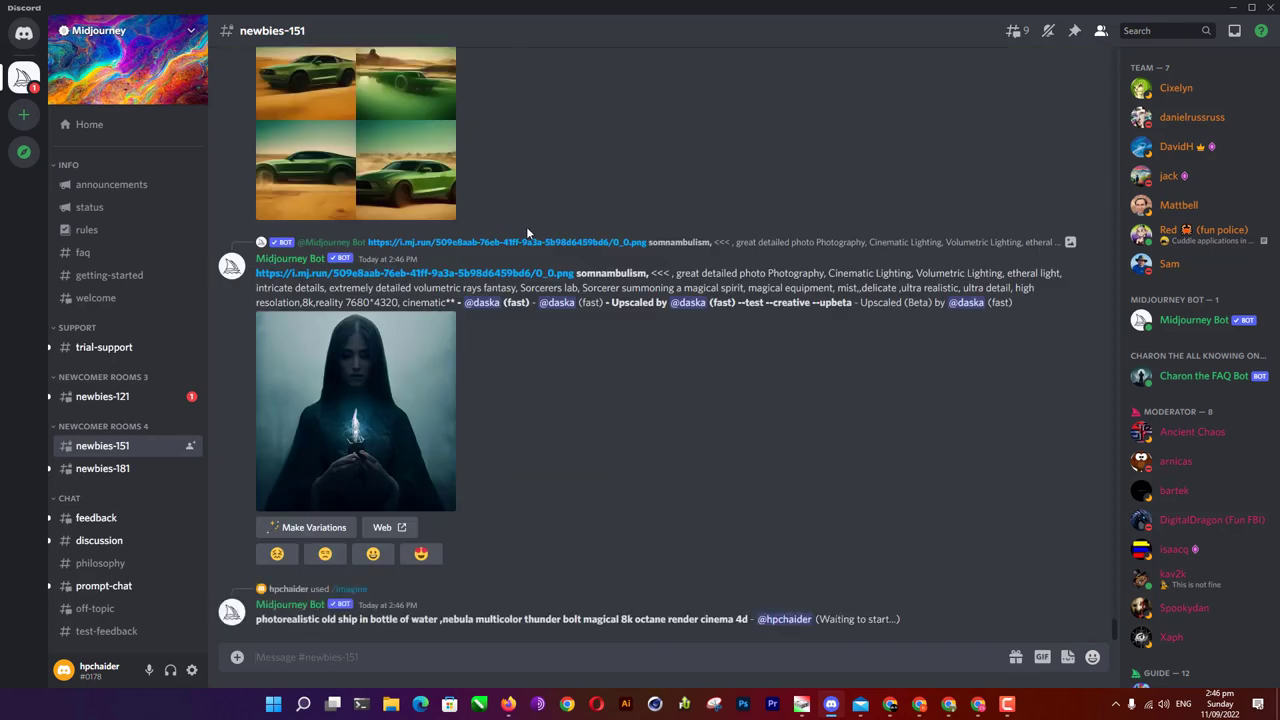
pyautogui.moveTo(256, 336)
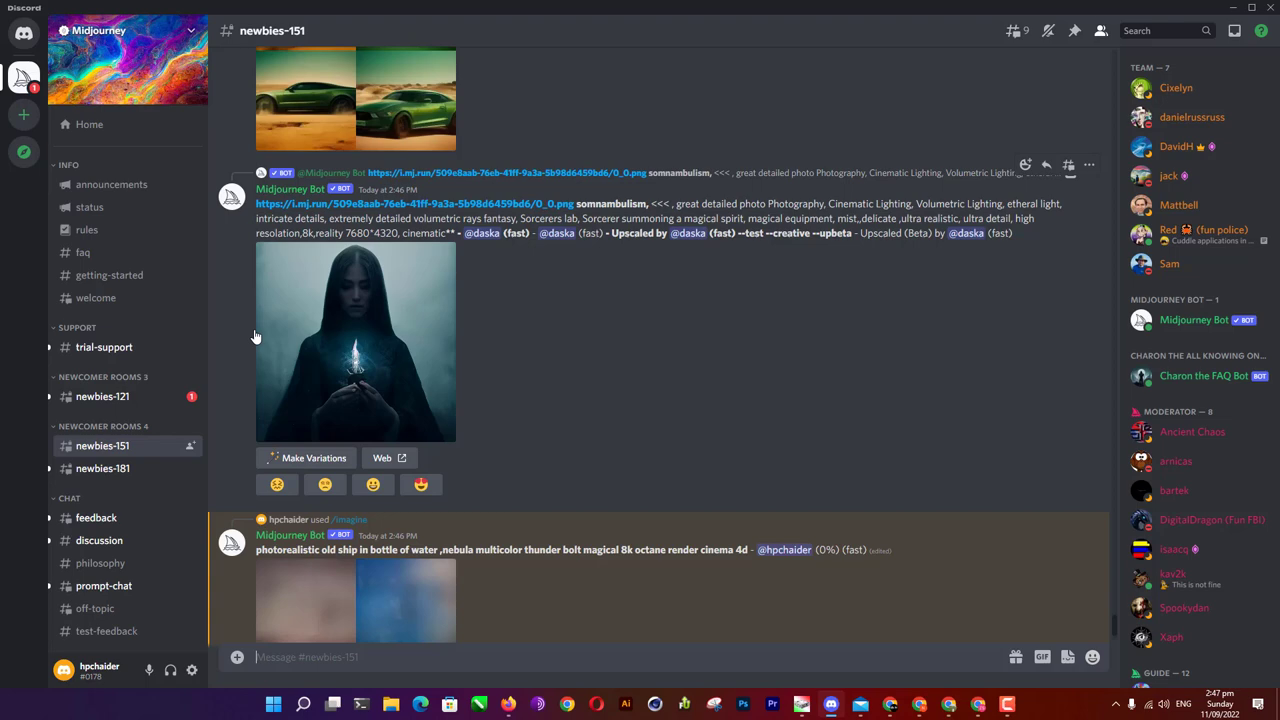
pyautogui.click(318, 326)
pyautogui.click(968, 306)
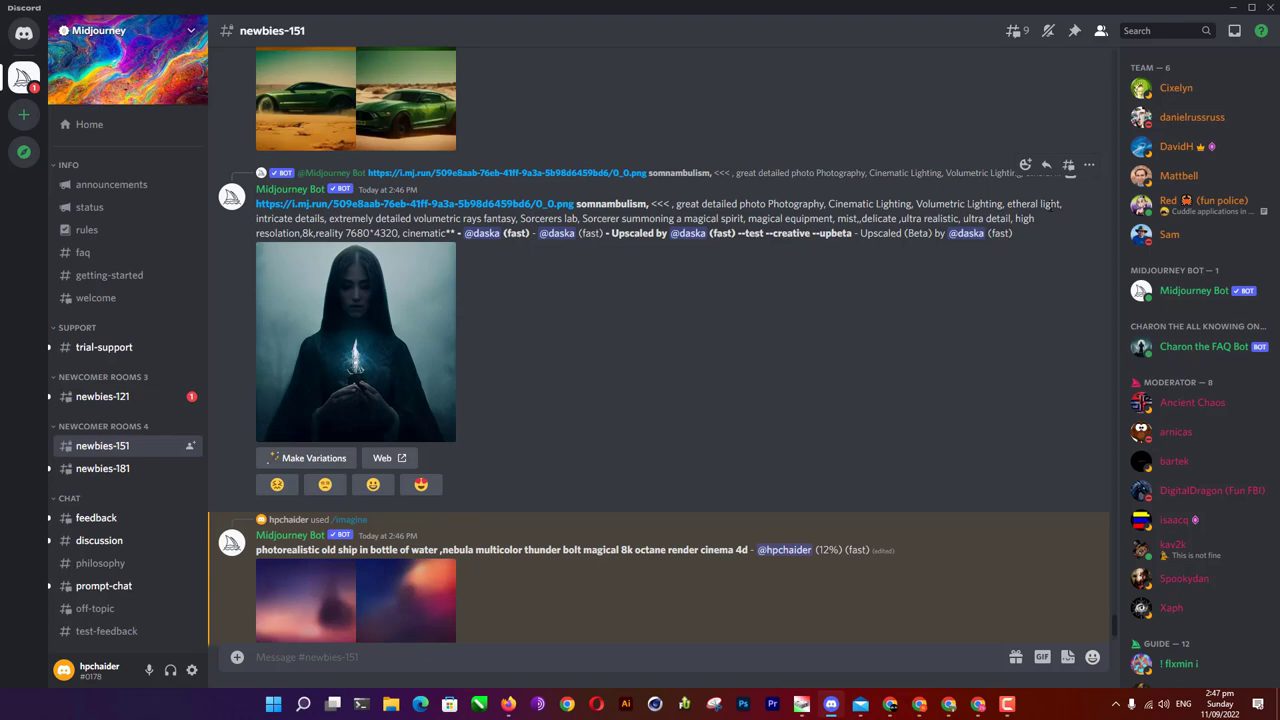
pyautogui.scroll(1, 1010, 230)
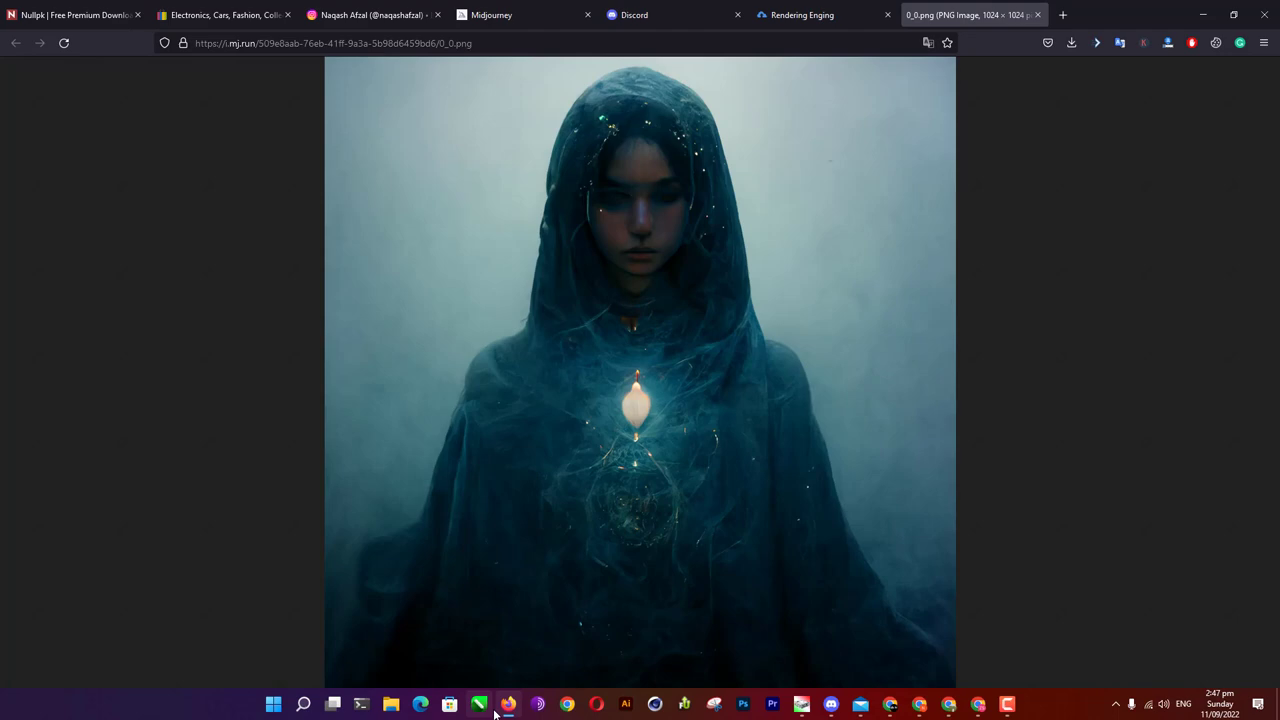
pyautogui.click(830, 704)
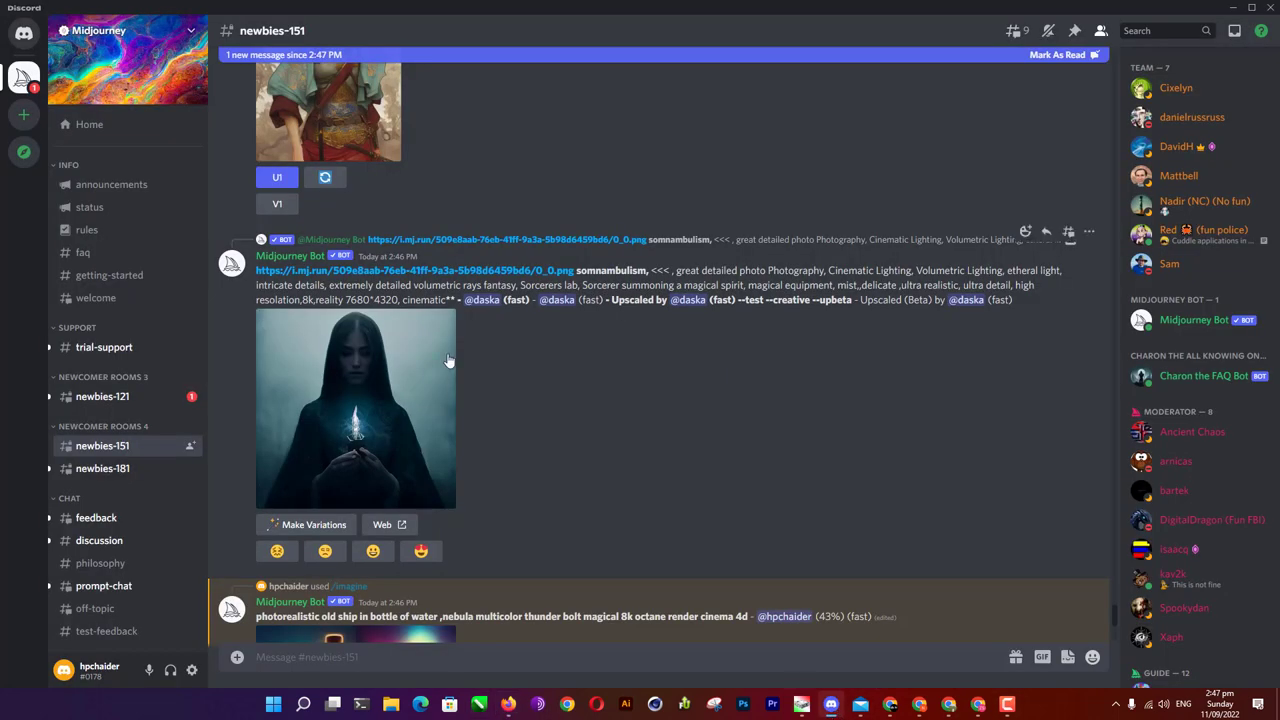
# Step: Scroll up the channel and preview the demon-and-wolf image grid
pyautogui.scroll(2, 444, 440)
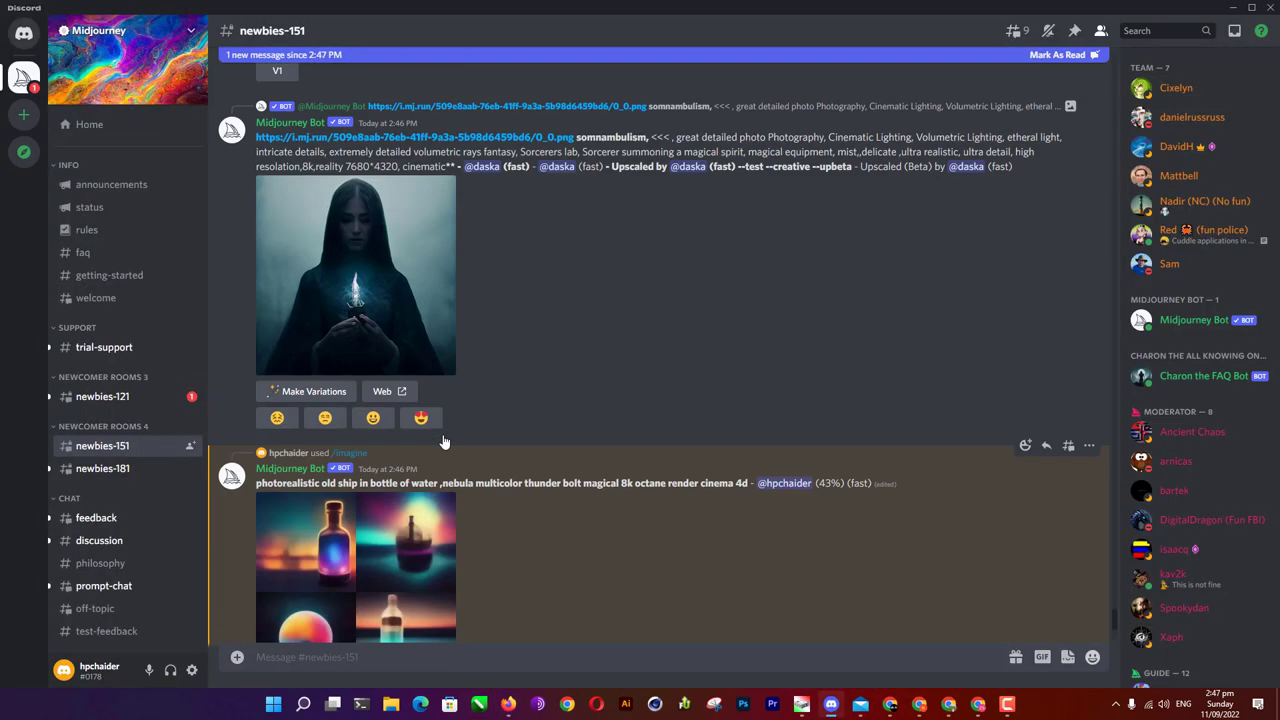
pyautogui.scroll(2, 443, 440)
pyautogui.scroll(2, 443, 440)
pyautogui.scroll(2, 443, 440)
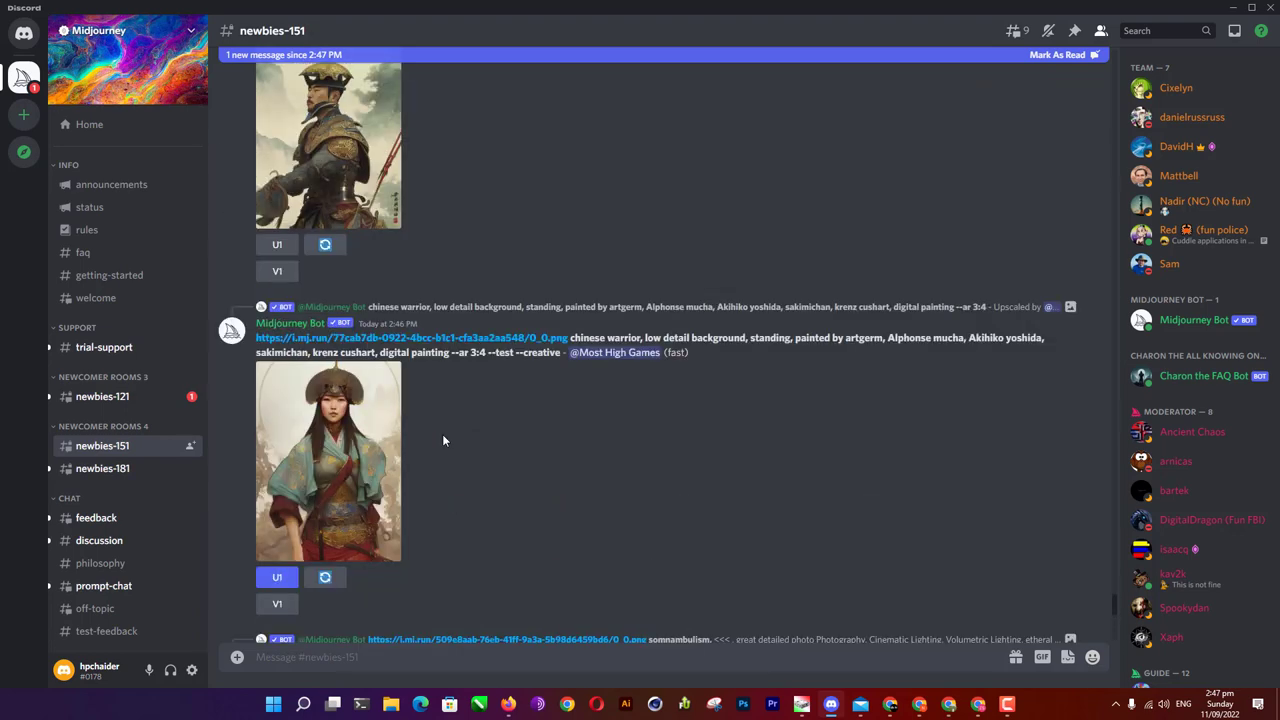
pyautogui.scroll(2, 443, 440)
pyautogui.scroll(2, 443, 440)
pyautogui.scroll(2, 443, 440)
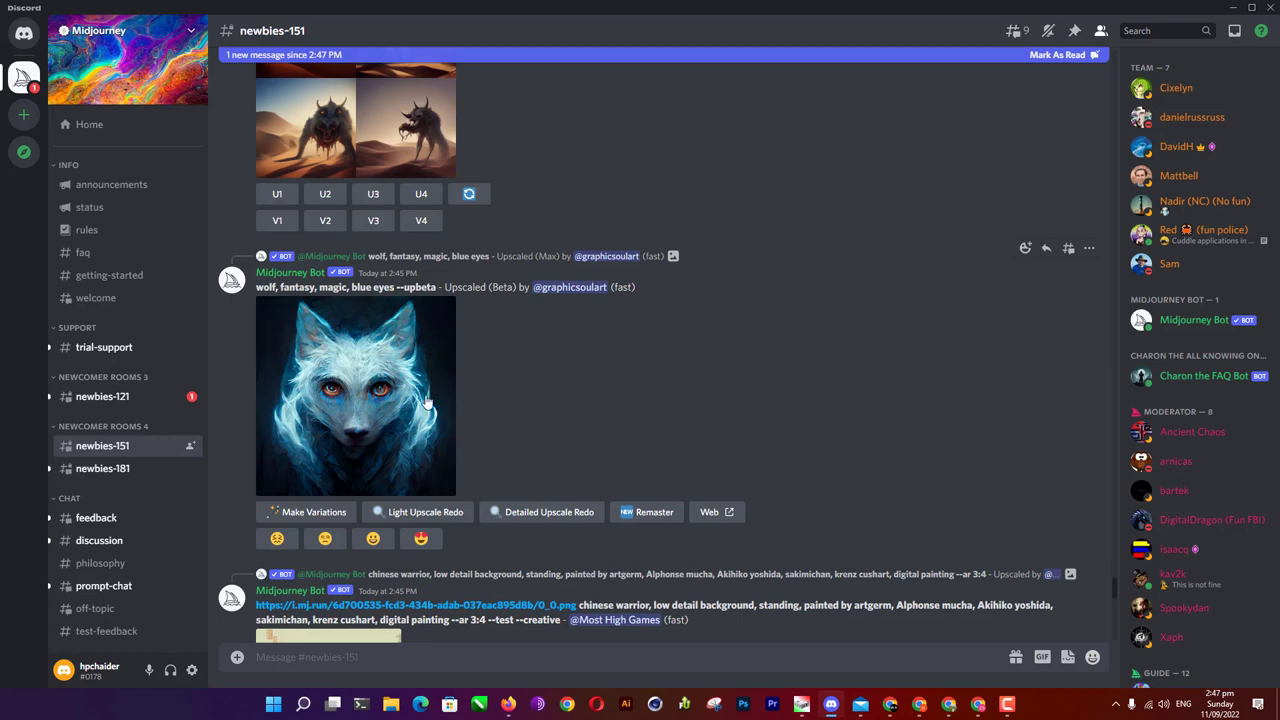
pyautogui.scroll(3, 427, 400)
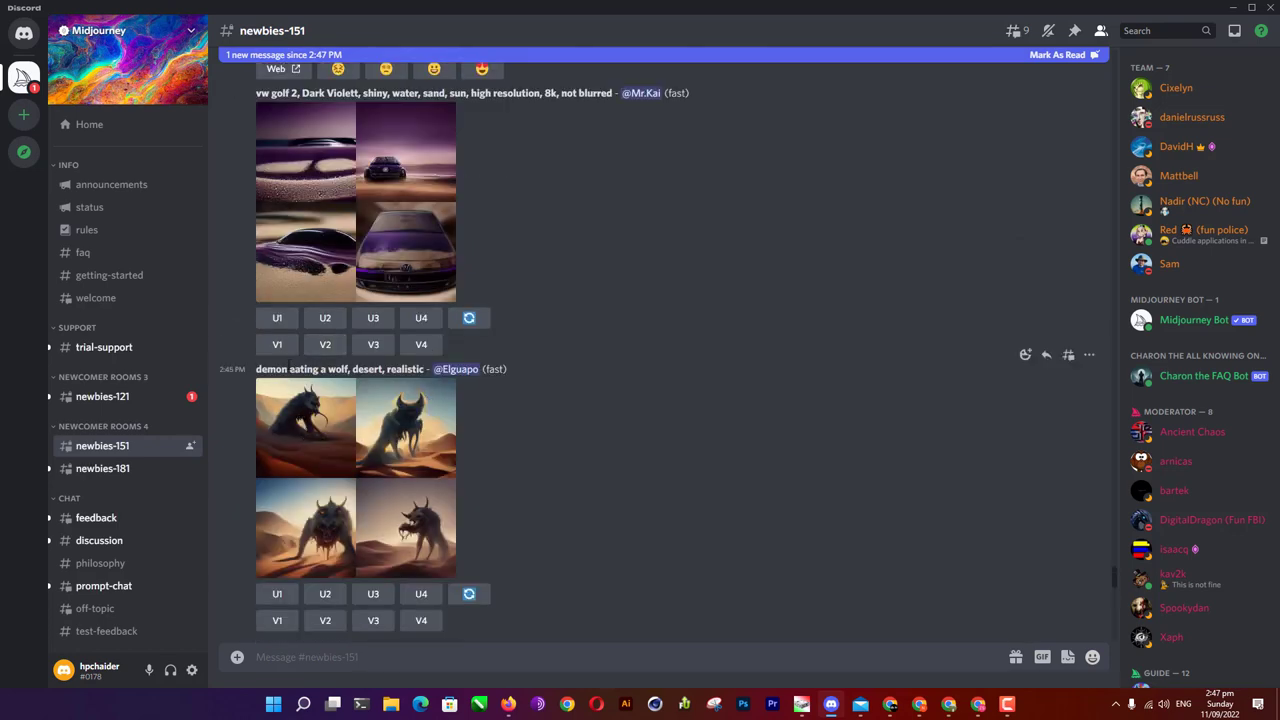
pyautogui.click(307, 428)
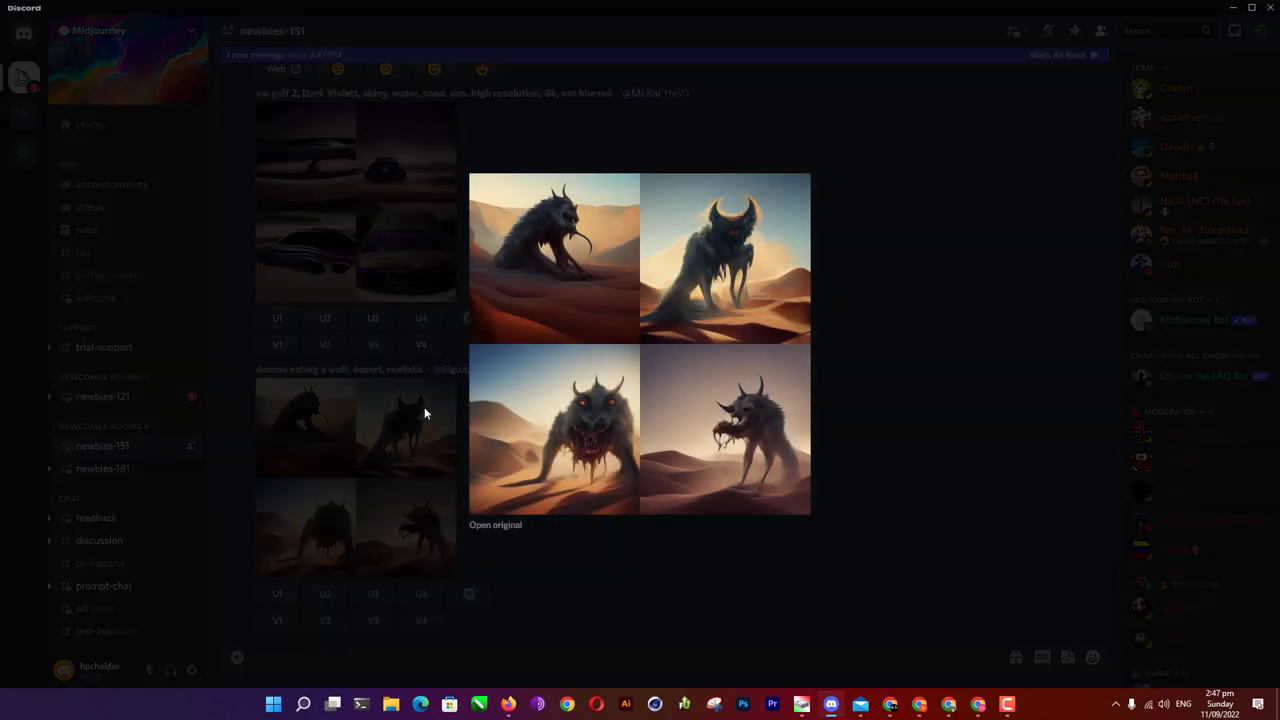
pyautogui.click(873, 426)
# Step: Preview the purple car grid and the winged archangel image enlarged
pyautogui.scroll(2, 300, 300)
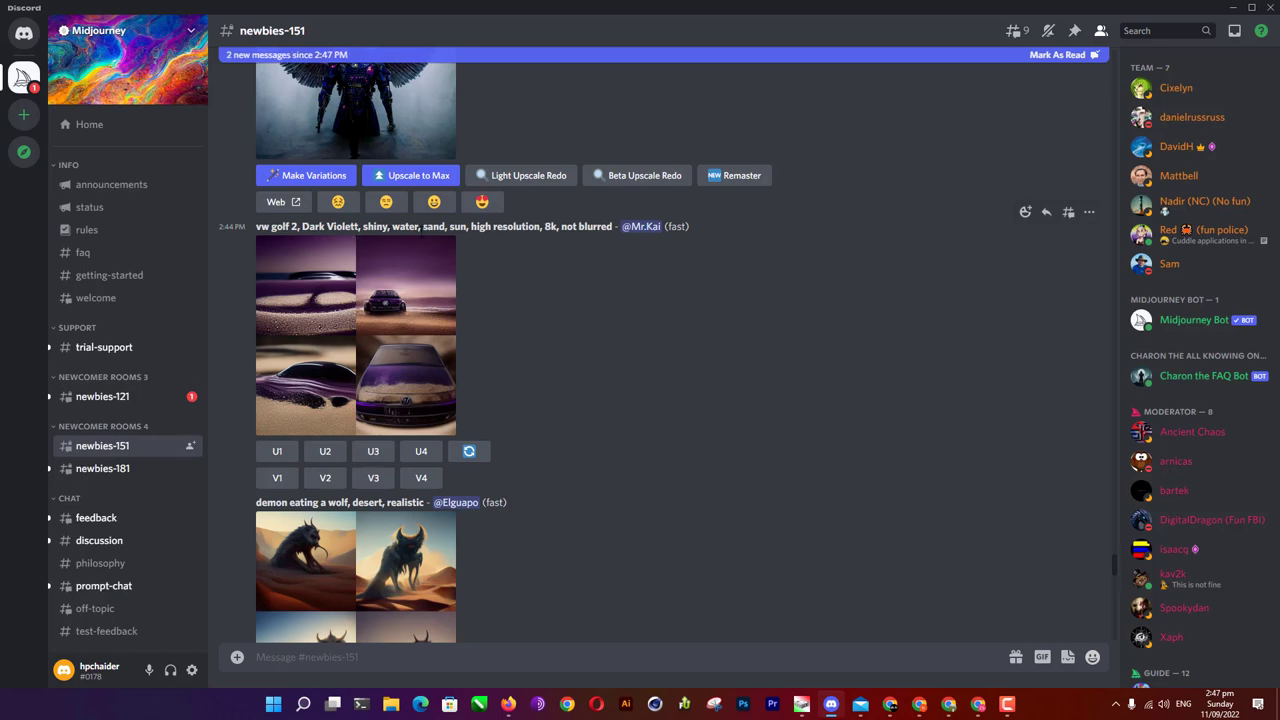
pyautogui.click(310, 315)
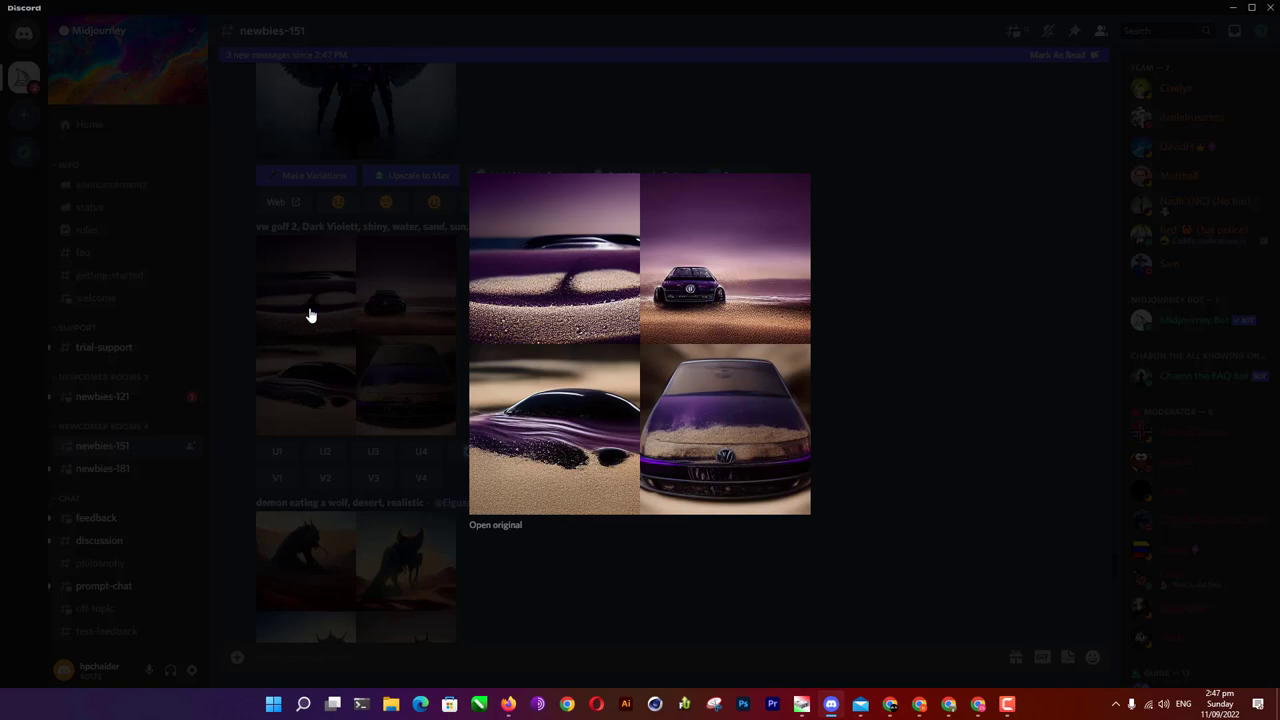
pyautogui.click(906, 374)
pyautogui.scroll(3, 749, 389)
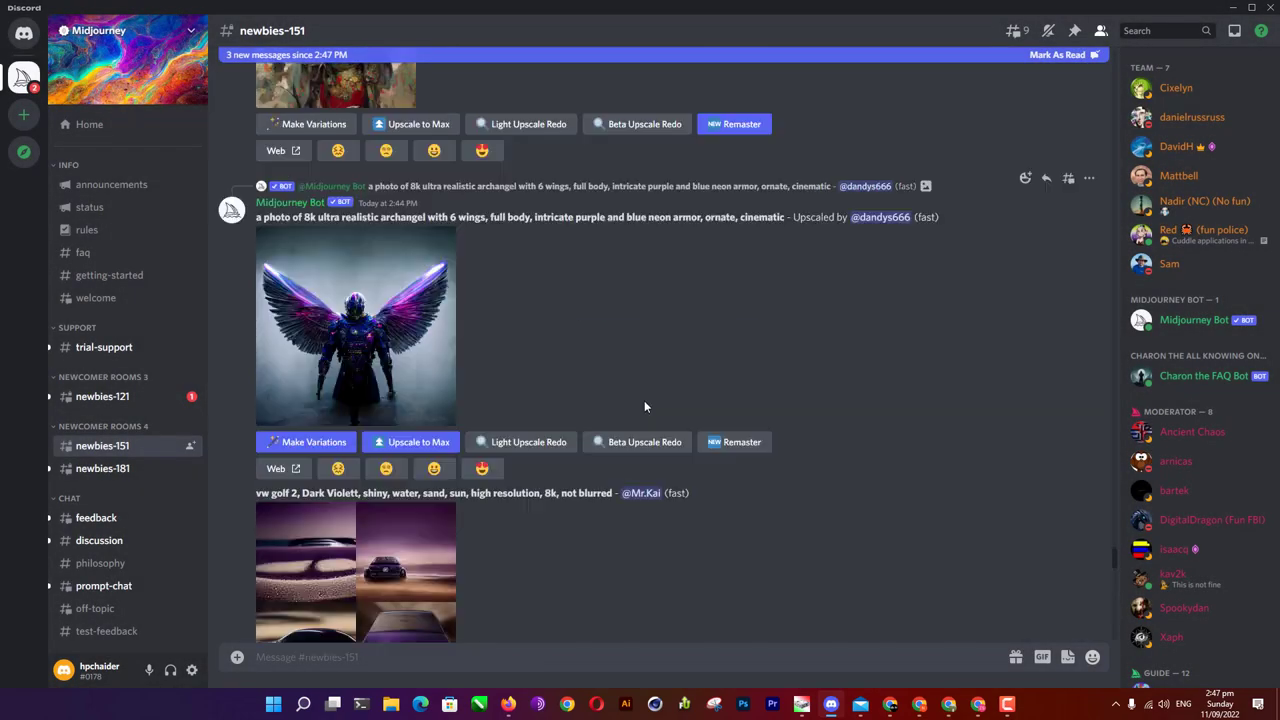
pyautogui.click(390, 358)
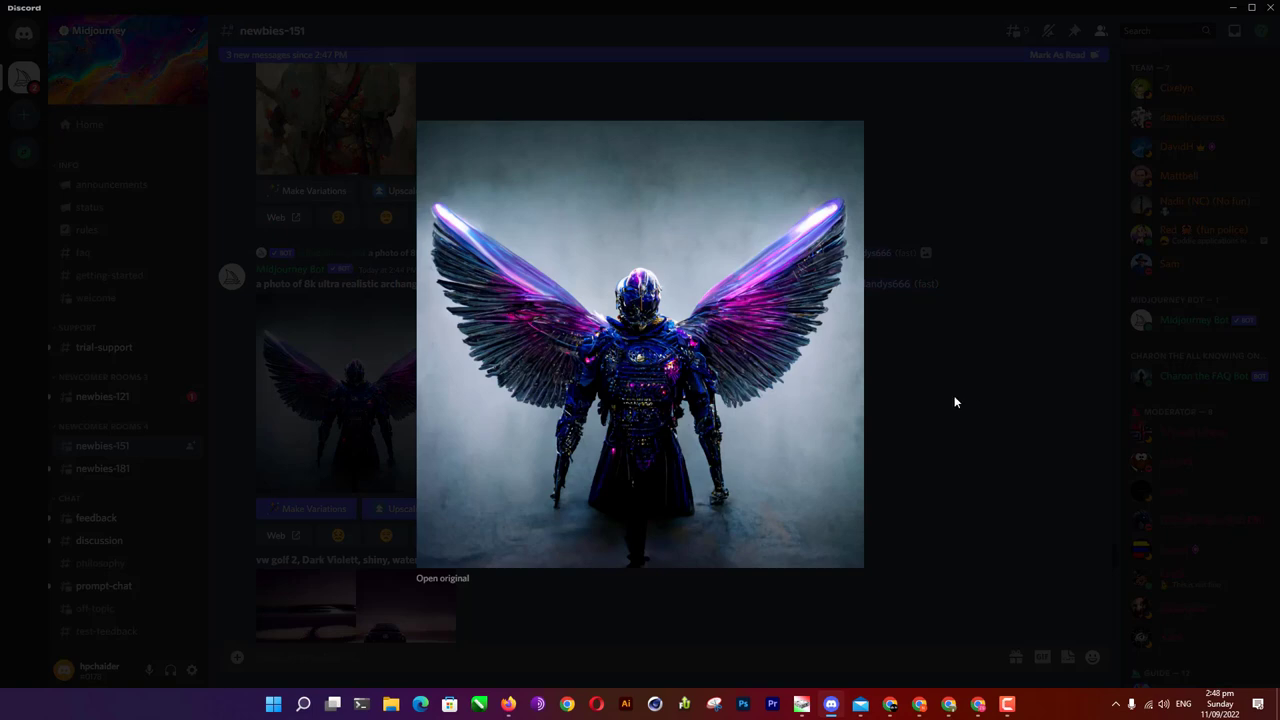
pyautogui.click(954, 396)
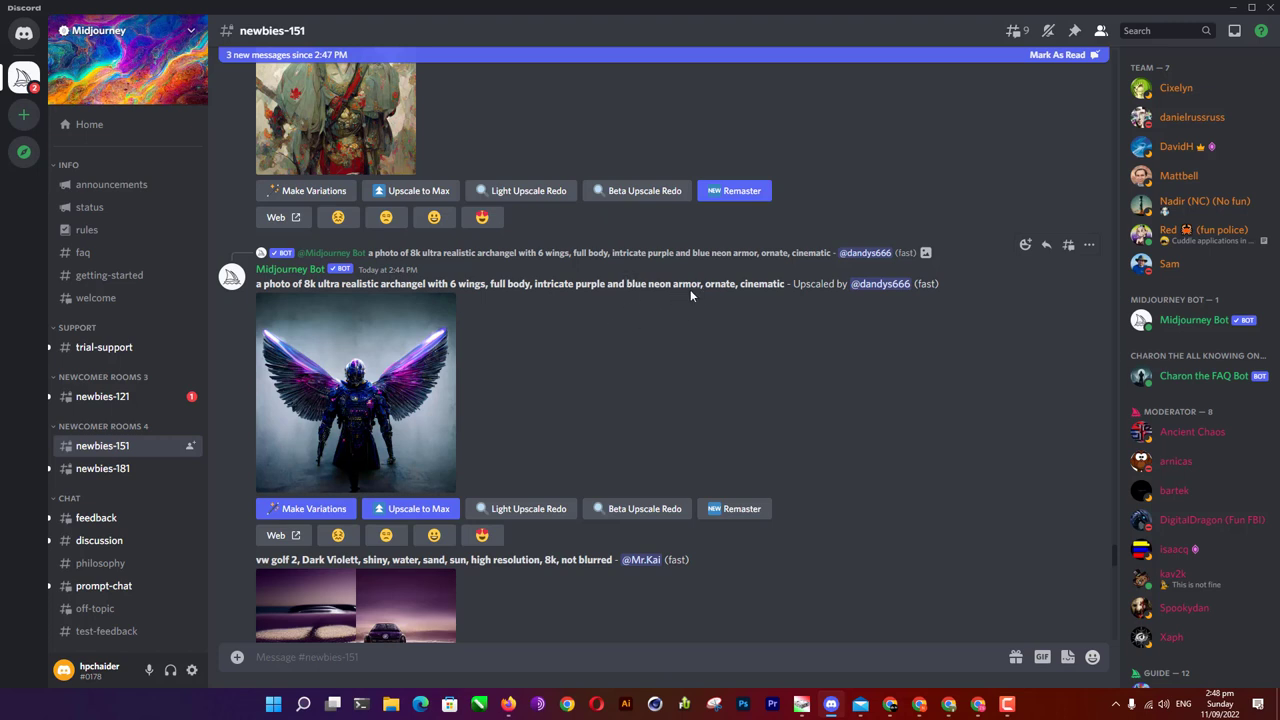
# Step: Highlight the archangel prompt's neon armor wording, then scroll back down to the finished grid
pyautogui.moveTo(700, 284); pyautogui.dragTo(549, 284)
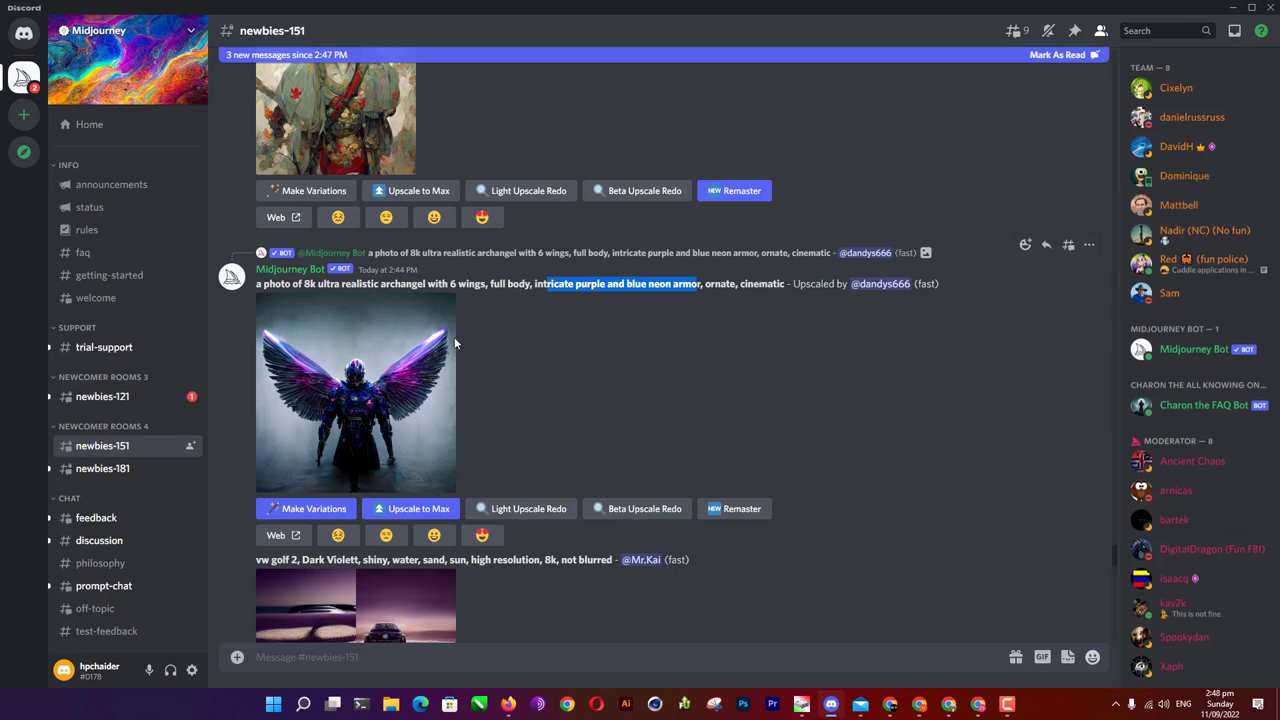
pyautogui.scroll(2, 400, 369)
pyautogui.scroll(-3, 400, 369)
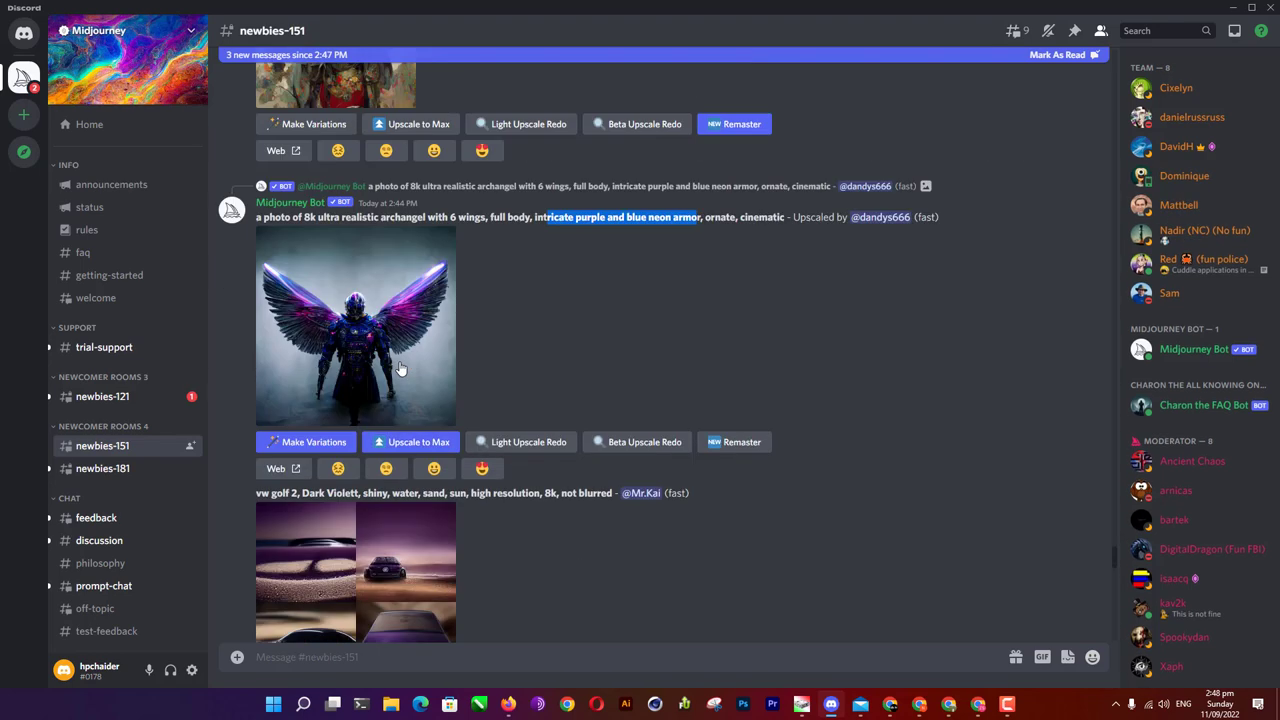
pyautogui.scroll(-4, 400, 369)
pyautogui.scroll(-3, 400, 369)
pyautogui.scroll(-5, 400, 369)
pyautogui.scroll(-4, 400, 369)
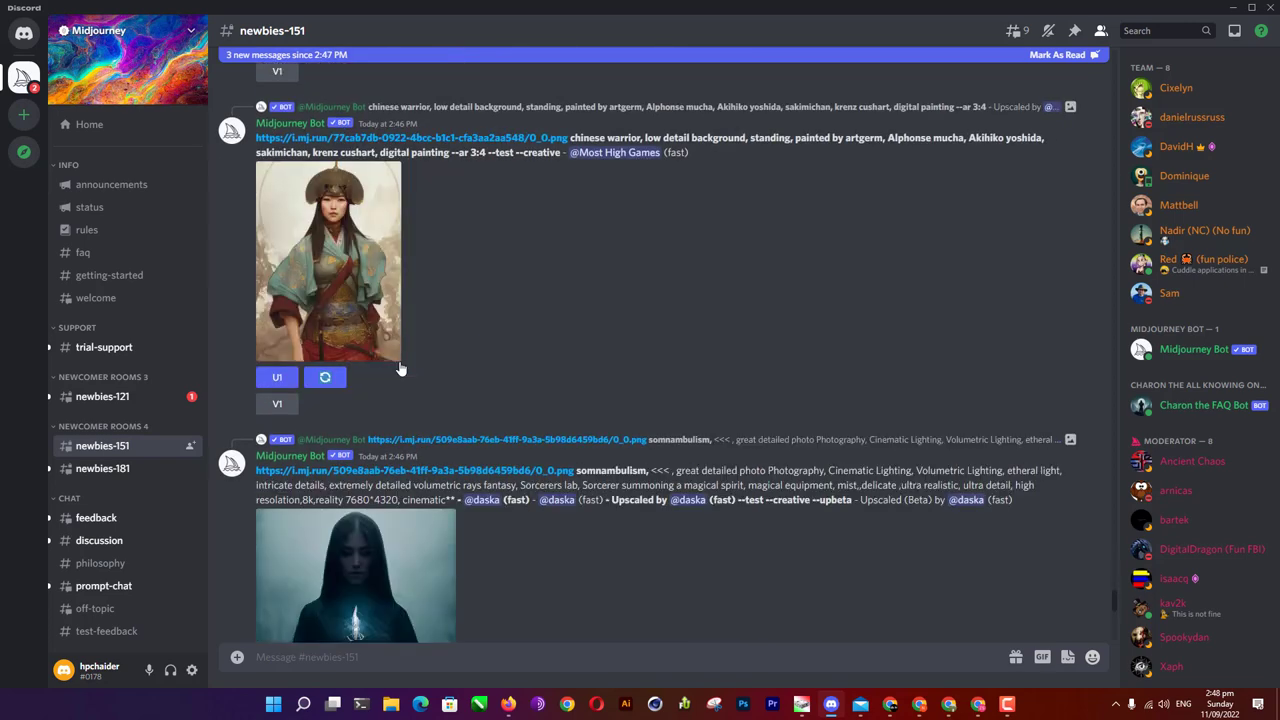
pyautogui.scroll(-3, 400, 369)
pyautogui.scroll(-2, 400, 369)
pyautogui.scroll(-3, 400, 369)
pyautogui.scroll(-2, 400, 369)
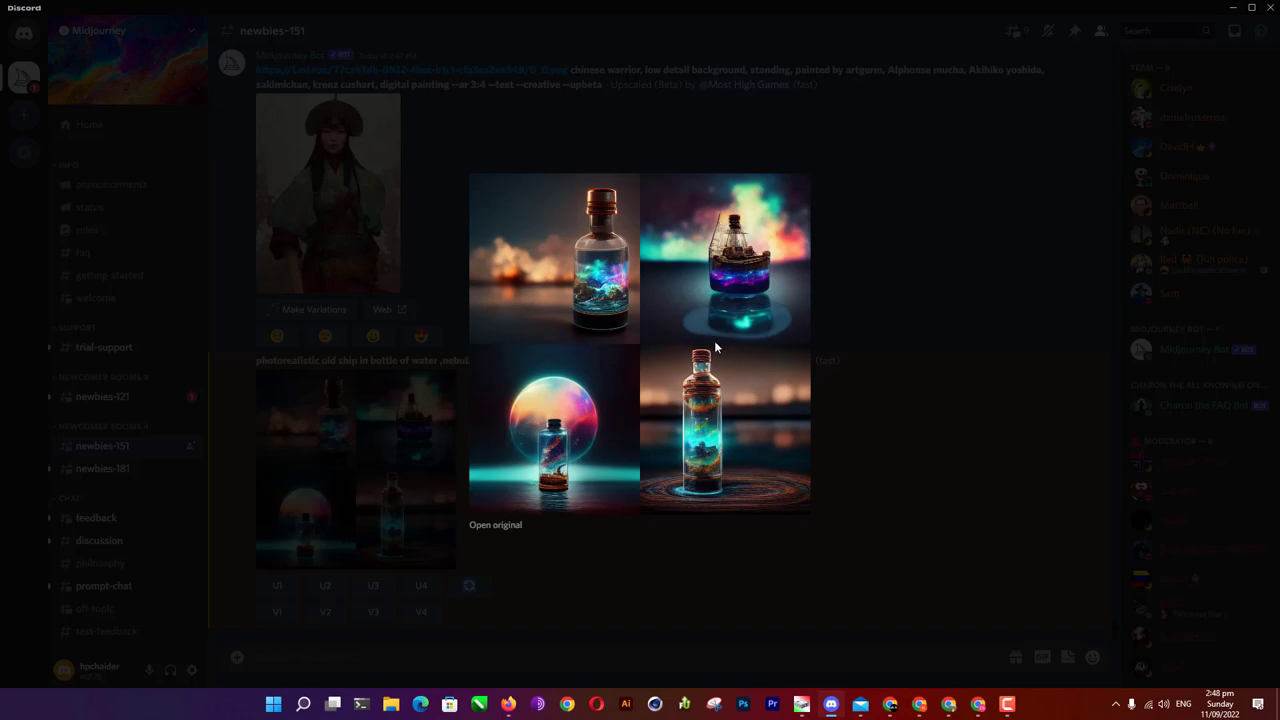
# Step: Repeatedly enlarge and close the ship-in-bottle grid to compare its four images
pyautogui.click(386, 353)
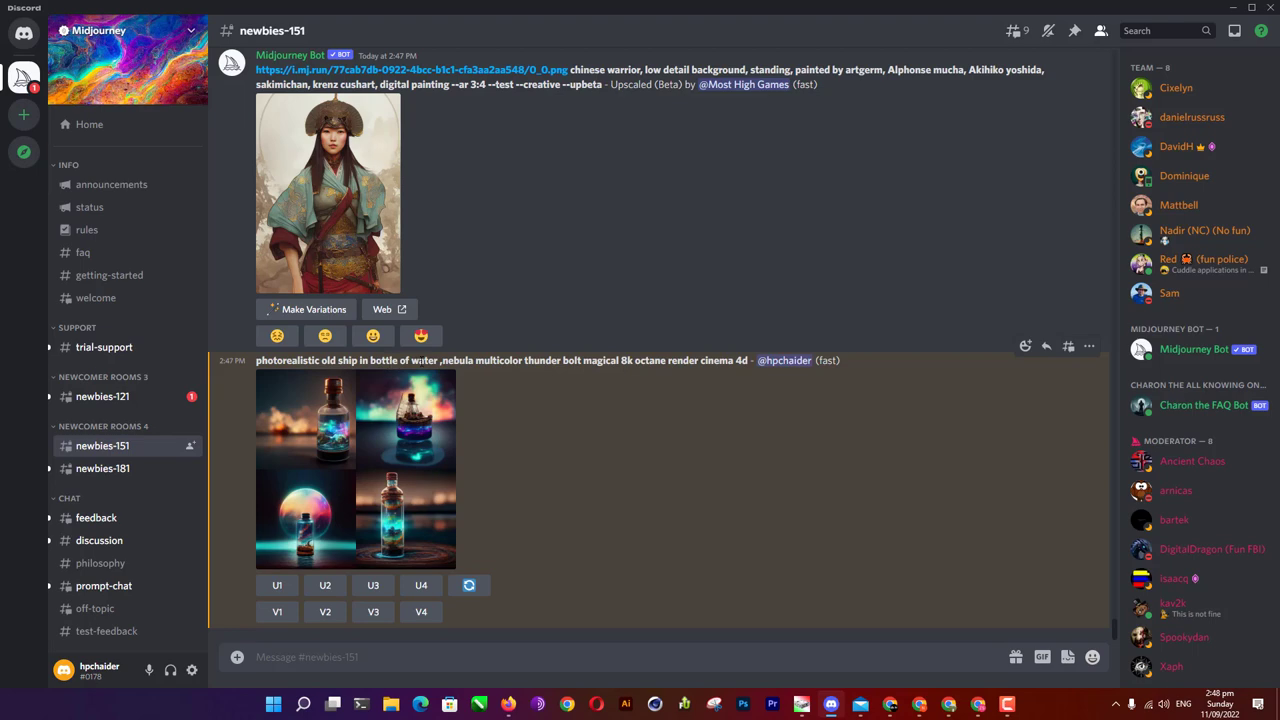
pyautogui.click(386, 446)
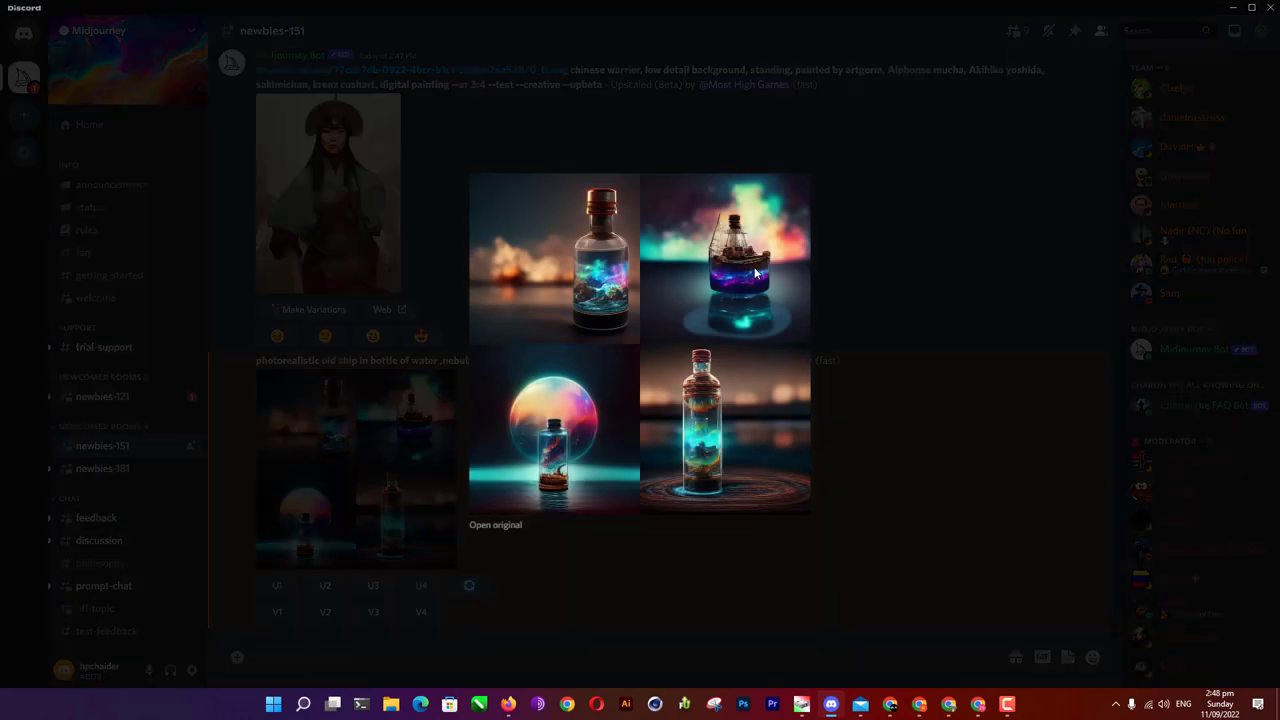
pyautogui.click(318, 421)
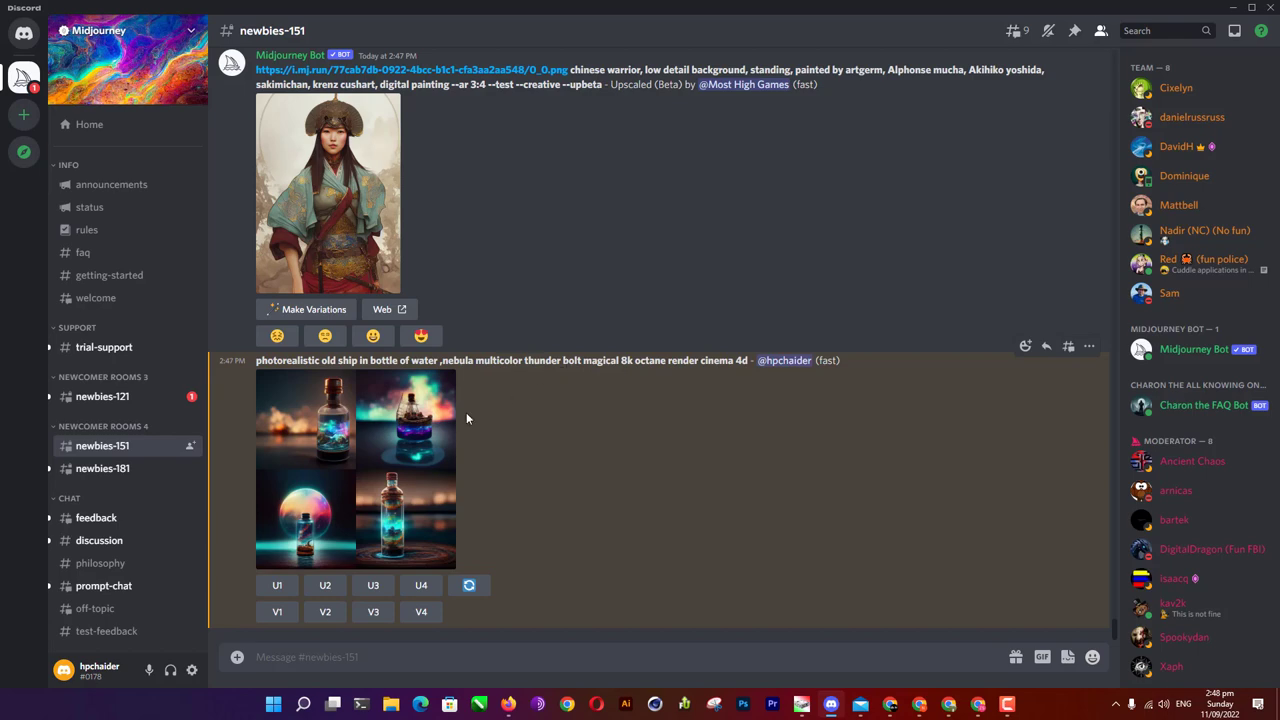
pyautogui.click(382, 430)
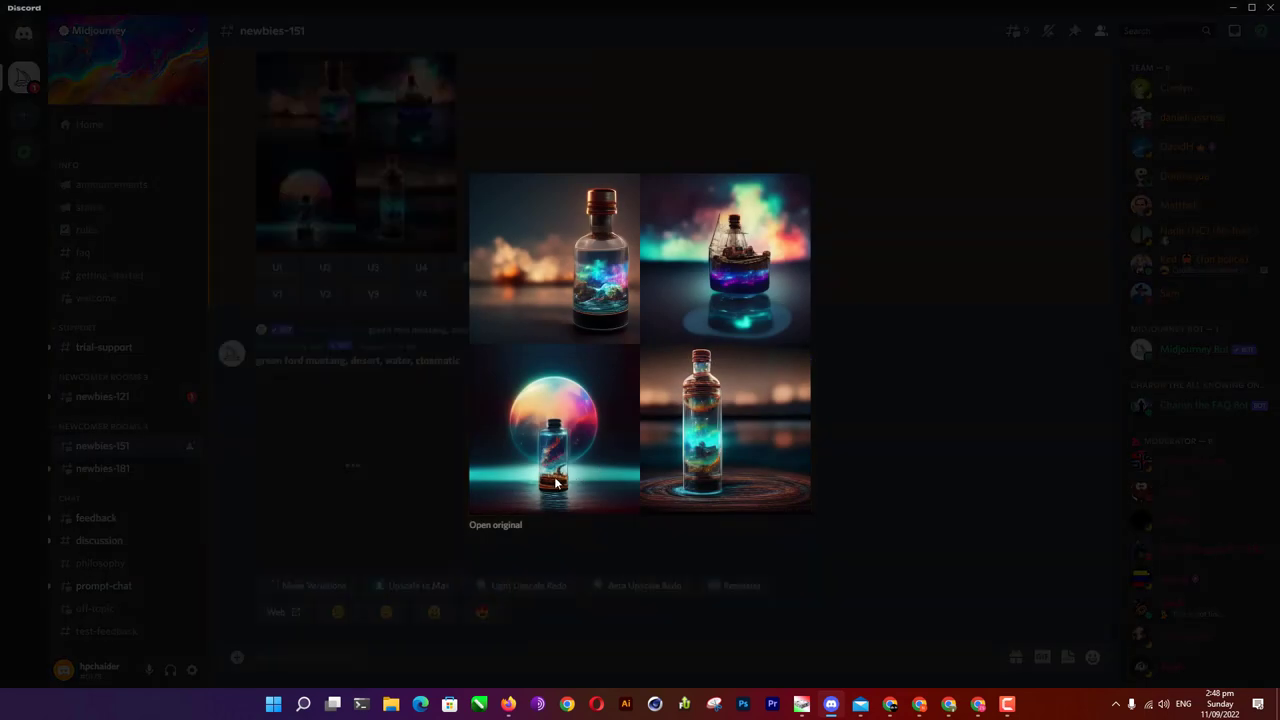
pyautogui.click(894, 388)
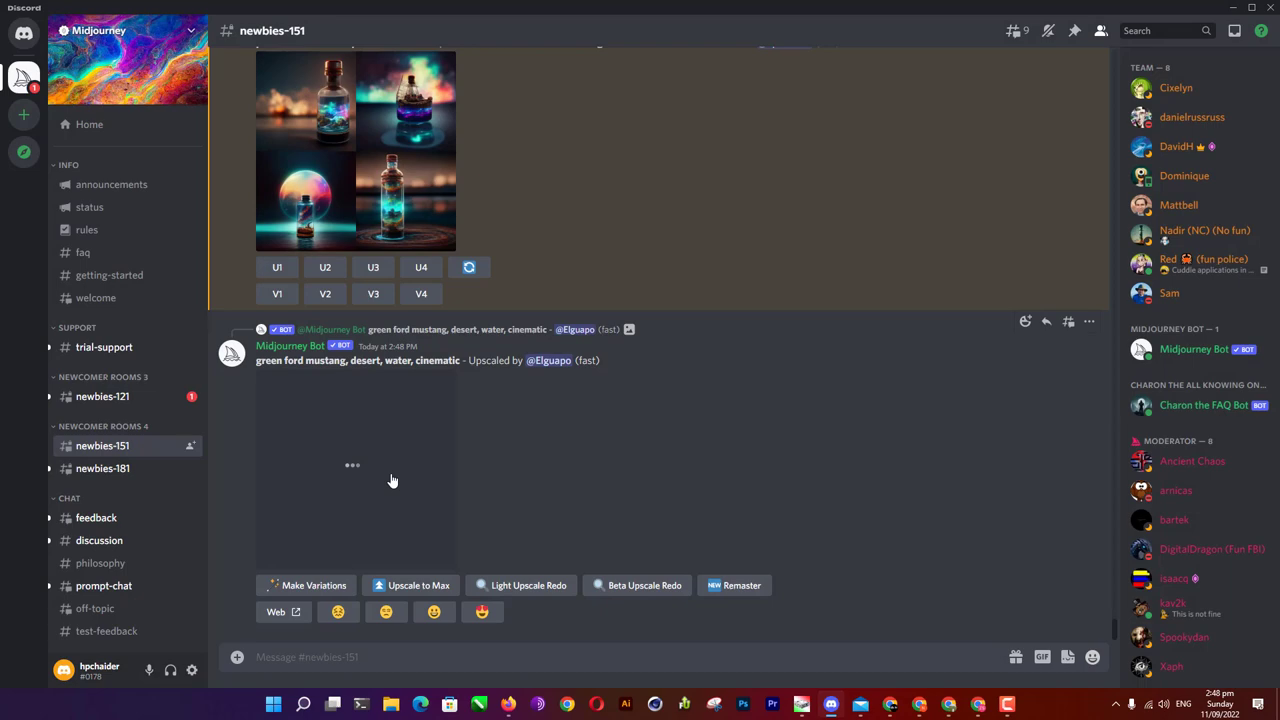
pyautogui.scroll(2, 420, 400)
pyautogui.click(415, 313)
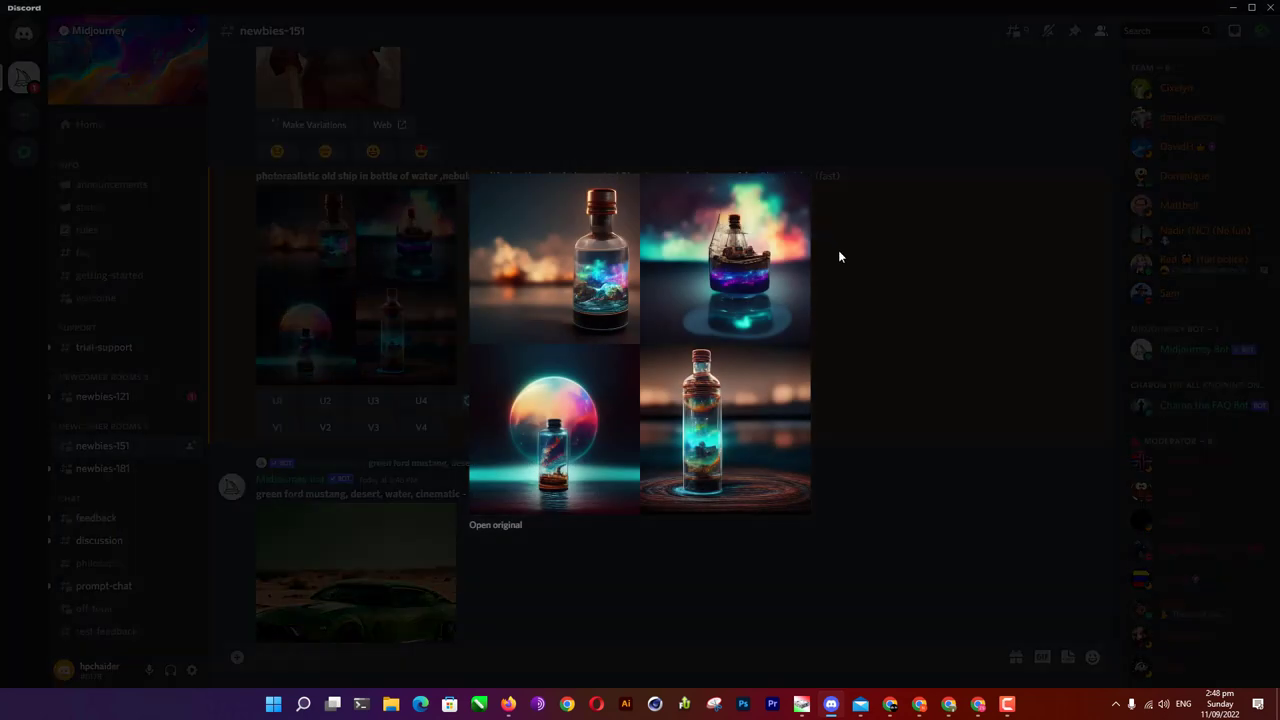
pyautogui.click(886, 301)
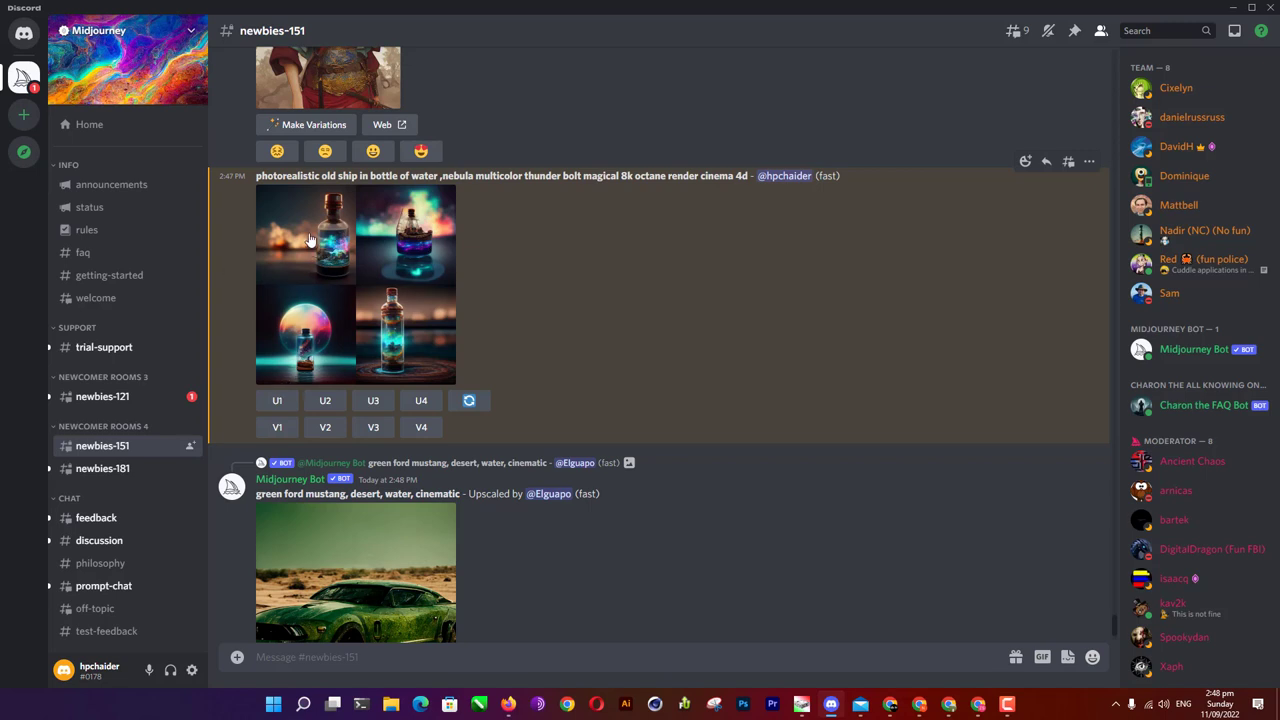
# Step: Upscale the first, second and third ship-in-bottle images
pyautogui.click(277, 401)
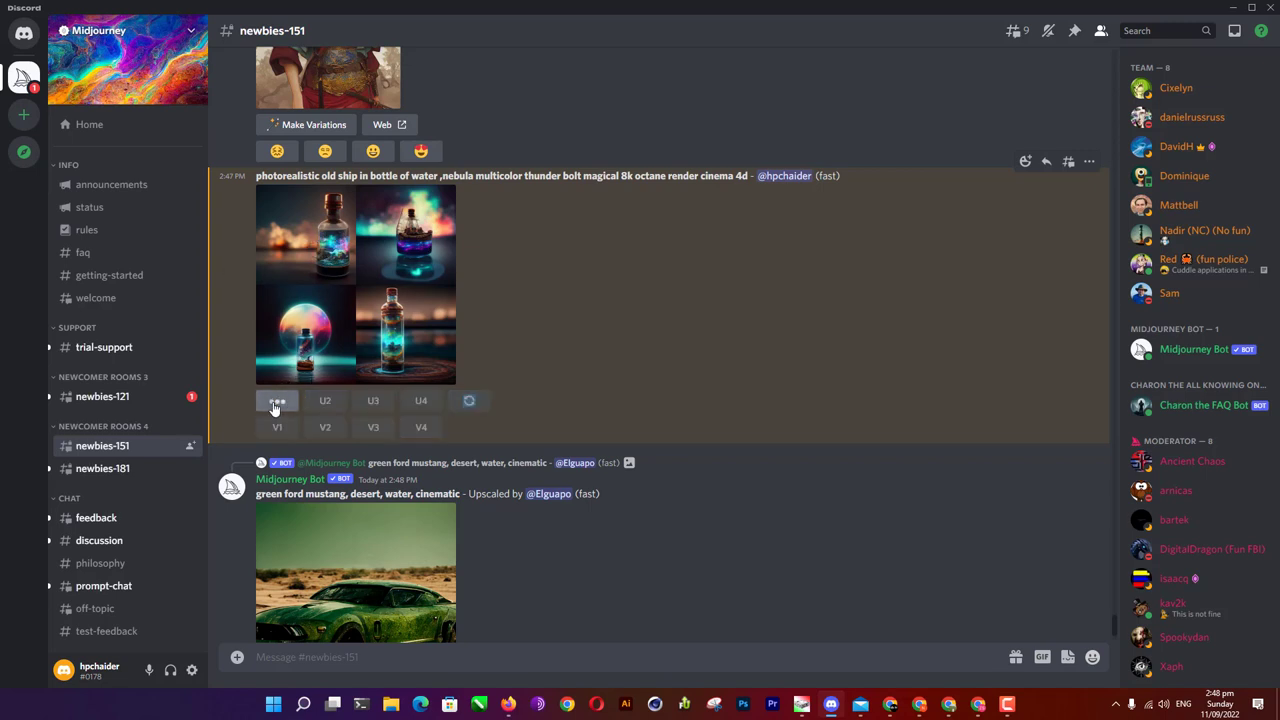
pyautogui.click(324, 405)
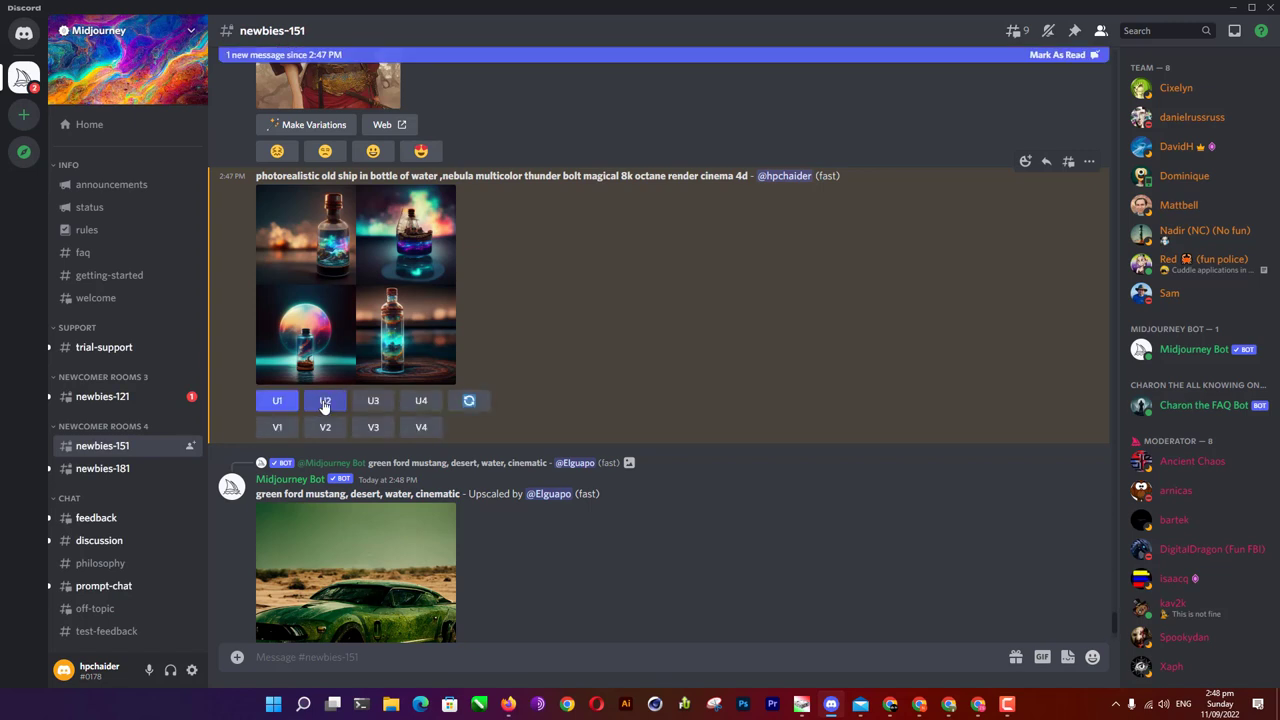
pyautogui.click(381, 405)
pyautogui.scroll(-4, 417, 343)
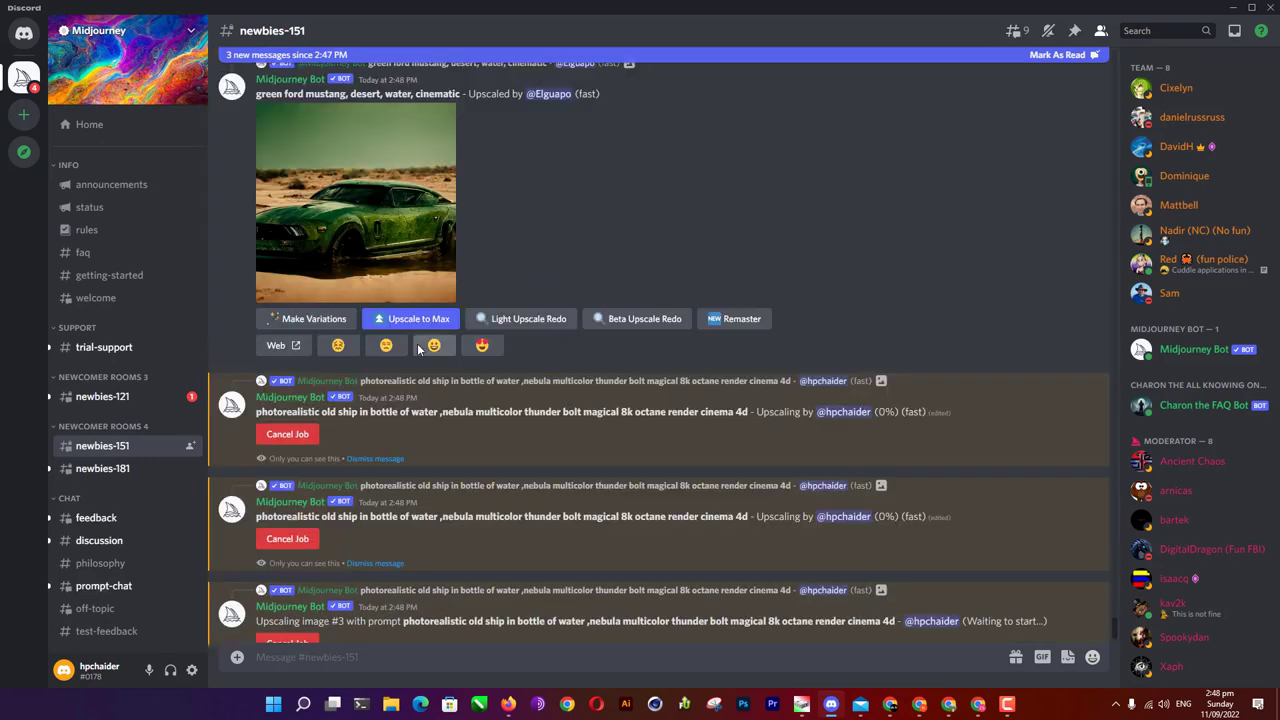
pyautogui.scroll(2, 417, 343)
pyautogui.scroll(2, 417, 343)
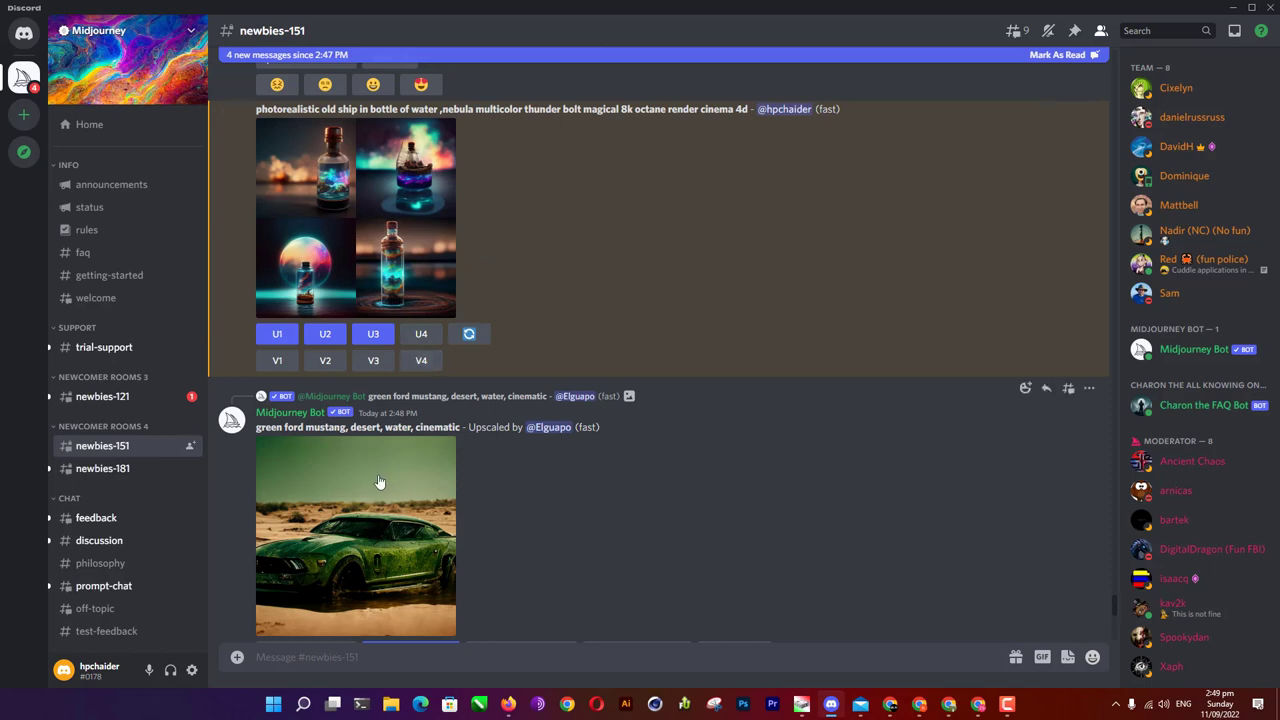
pyautogui.scroll(-3, 379, 480)
pyautogui.scroll(-3, 379, 480)
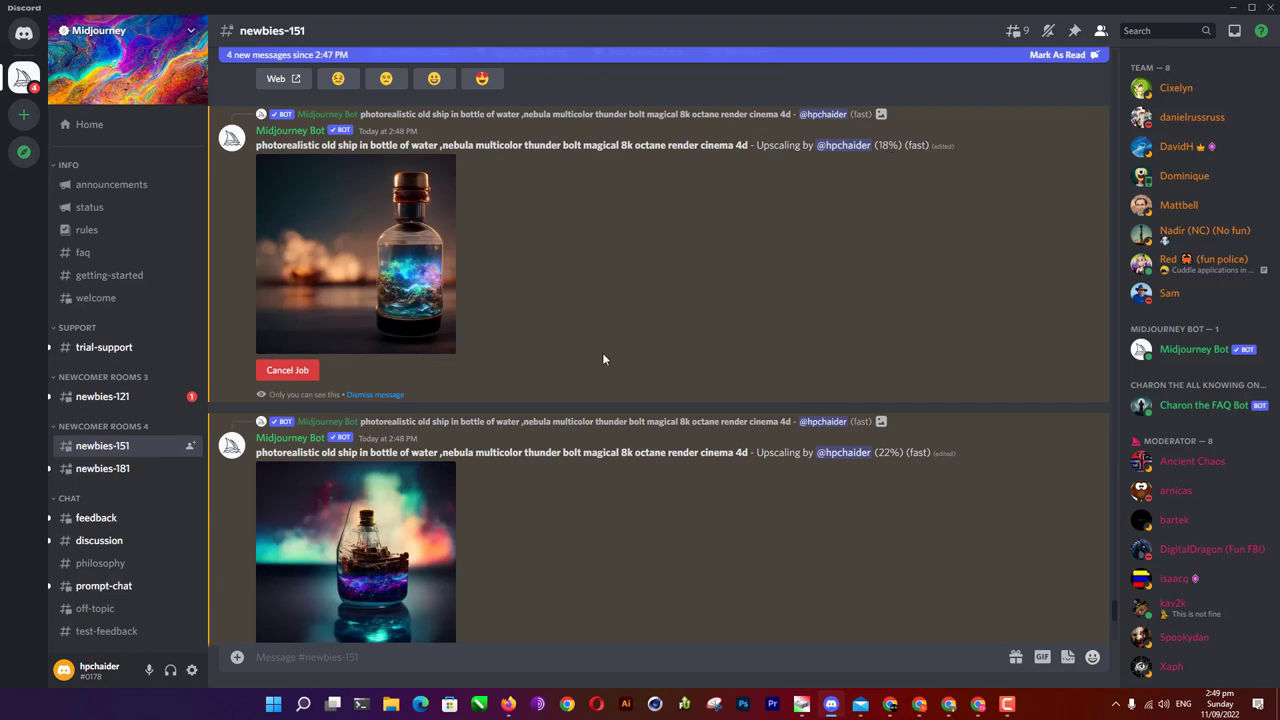
pyautogui.scroll(-1, 769, 390)
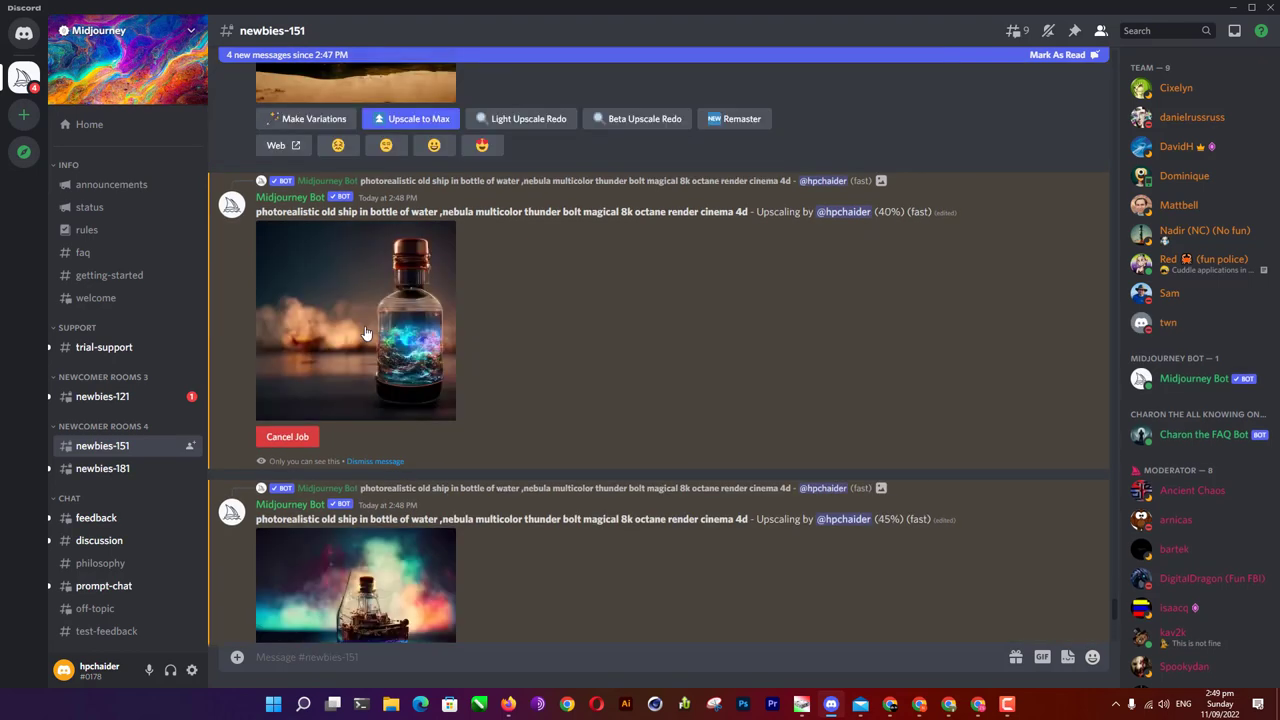
# Step: Preview the upscaling ship-in-bottle and bubble-bottle images enlarged while they finish
pyautogui.click(365, 331)
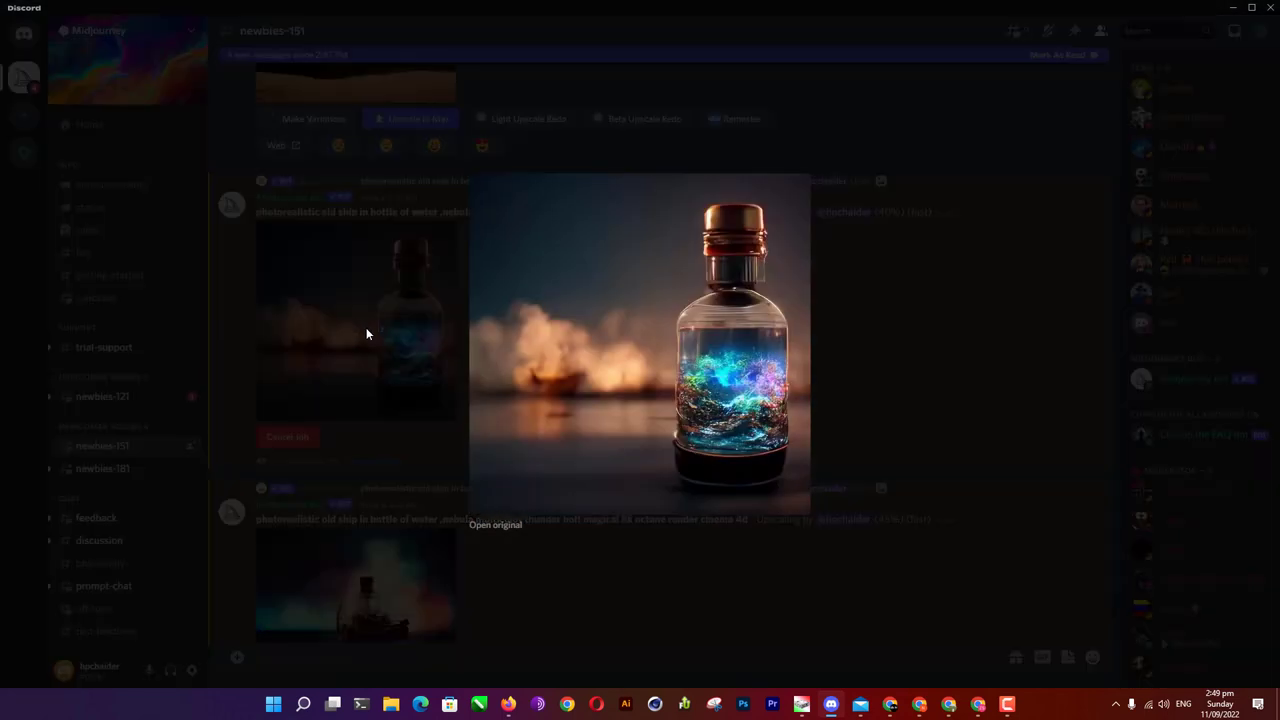
pyautogui.click(366, 327)
pyautogui.click(348, 582)
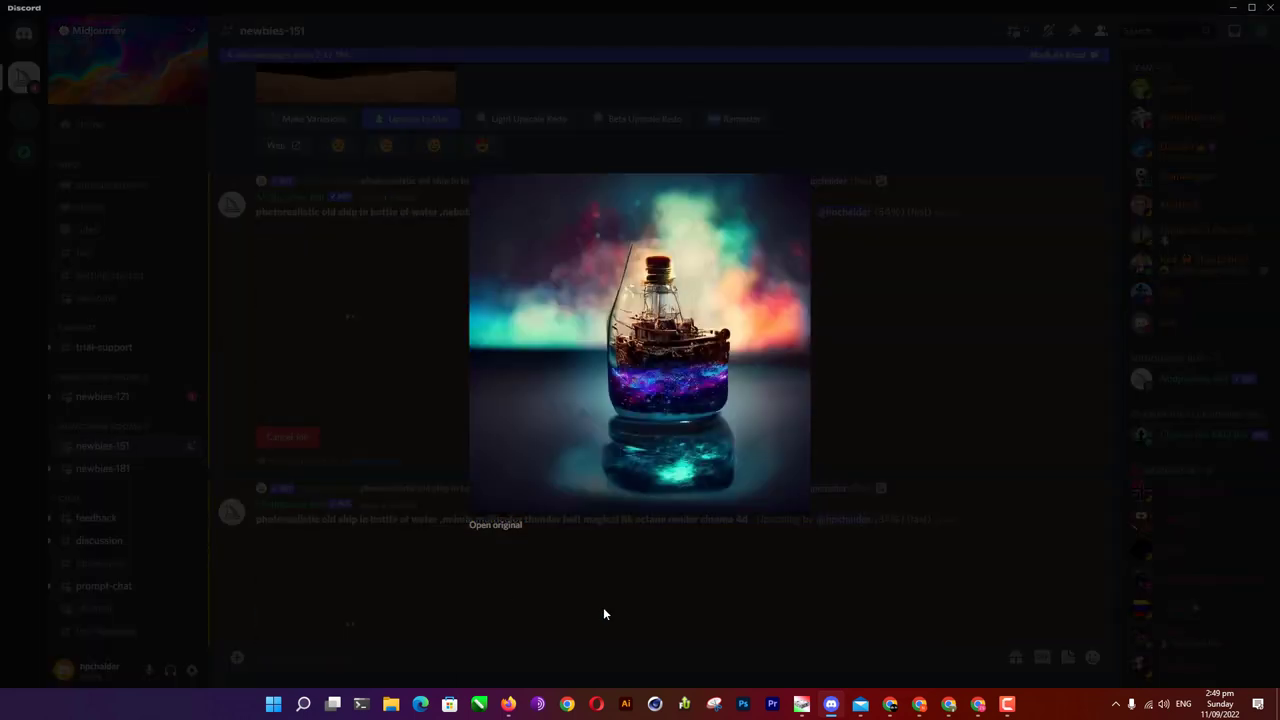
pyautogui.click(603, 607)
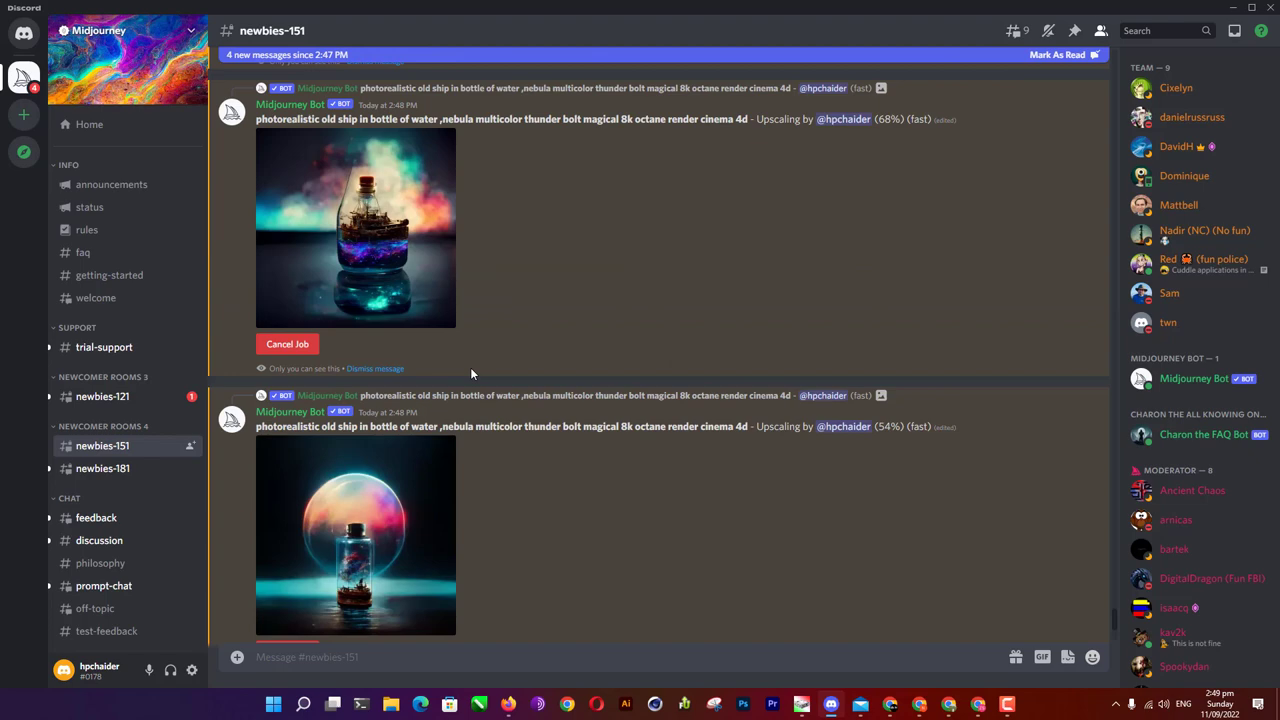
pyautogui.scroll(2, 470, 367)
pyautogui.scroll(2, 470, 367)
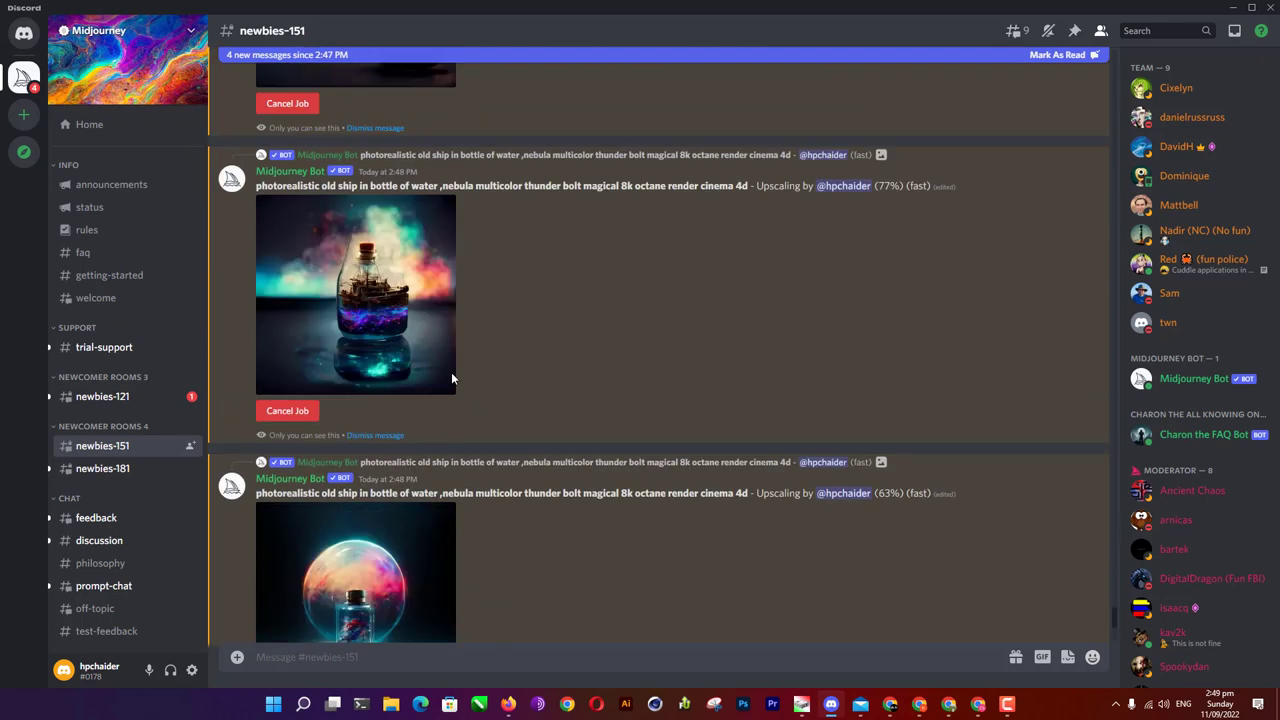
pyautogui.click(451, 378)
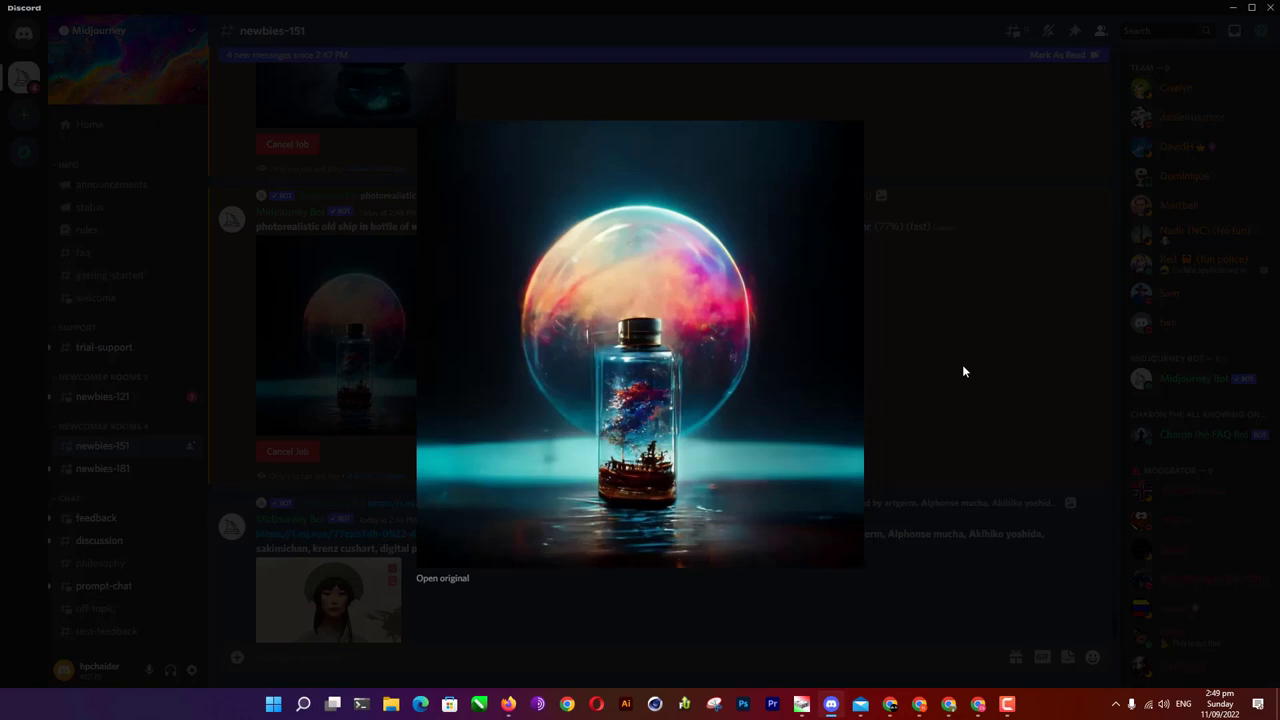
pyautogui.click(962, 364)
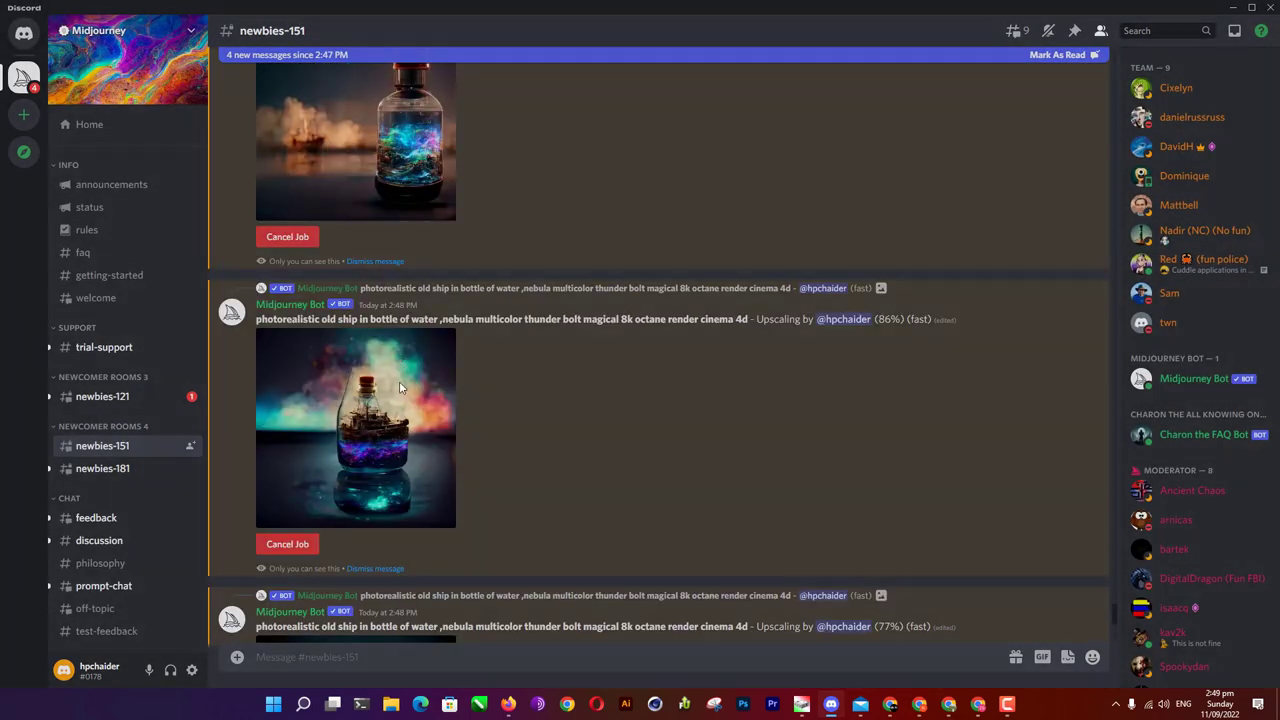
pyautogui.click(399, 384)
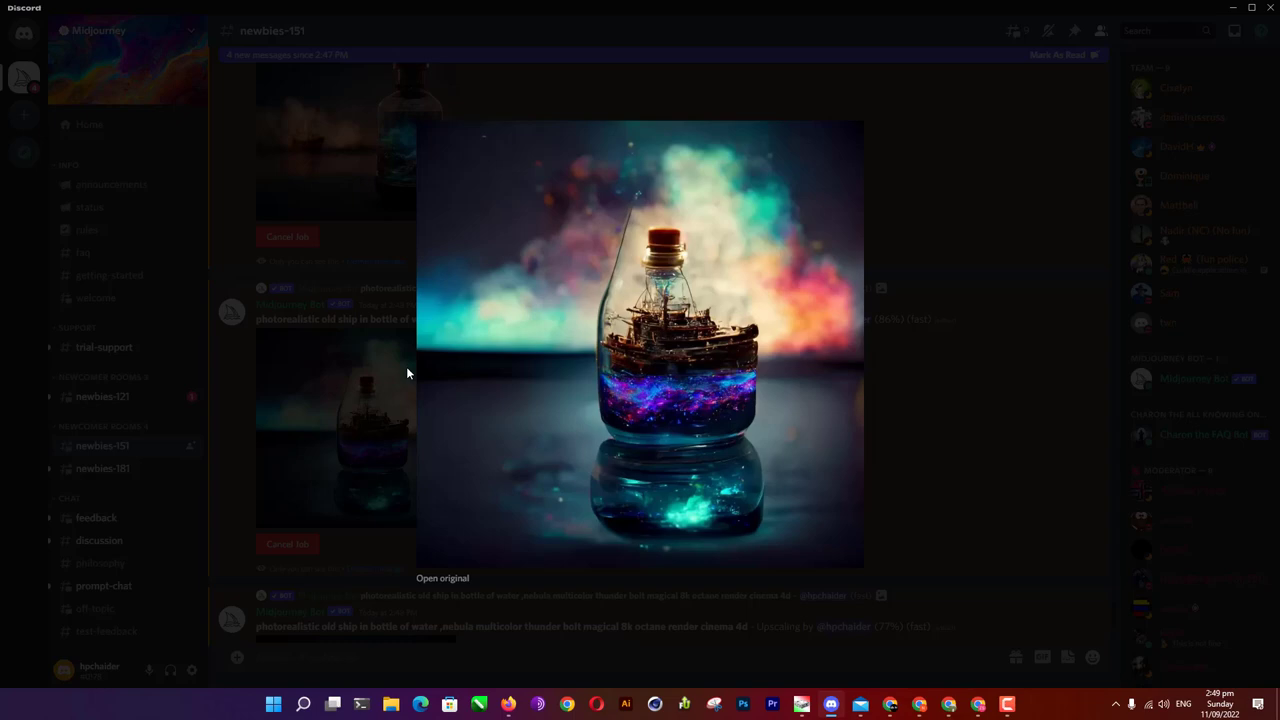
pyautogui.click(928, 384)
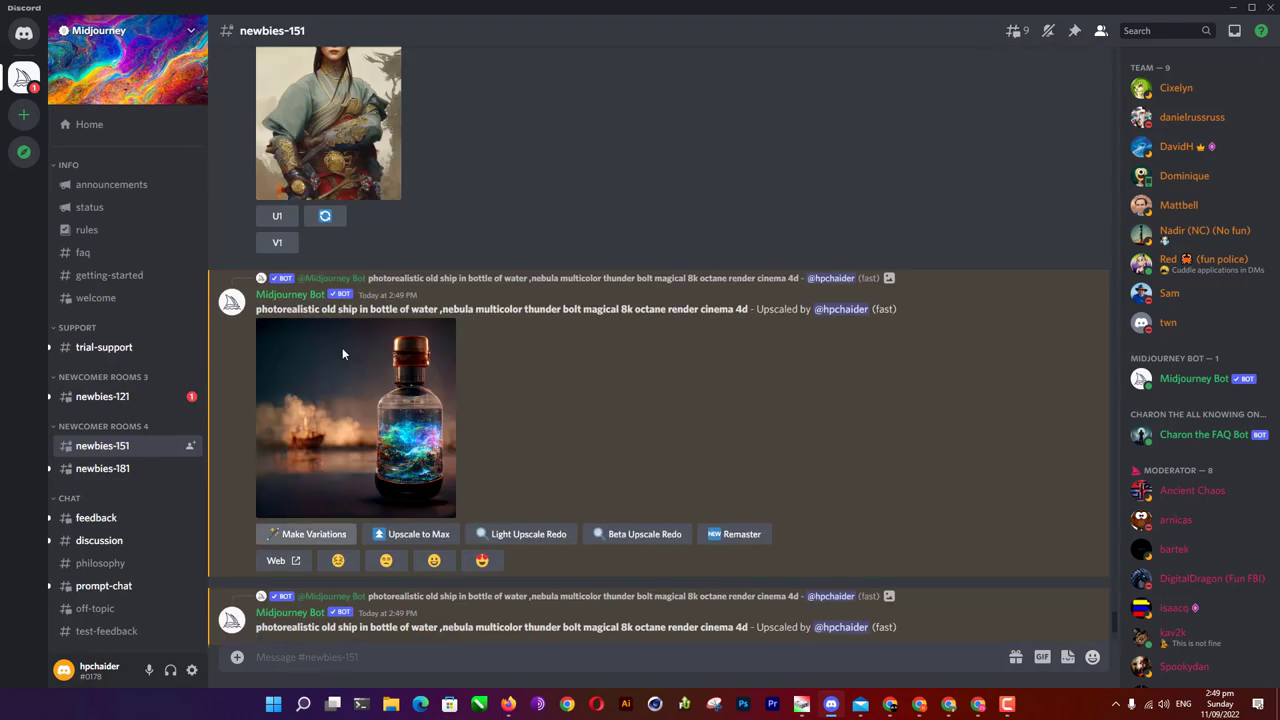
# Step: Save the nebula bottle upscale to Downloads
pyautogui.click(369, 416)
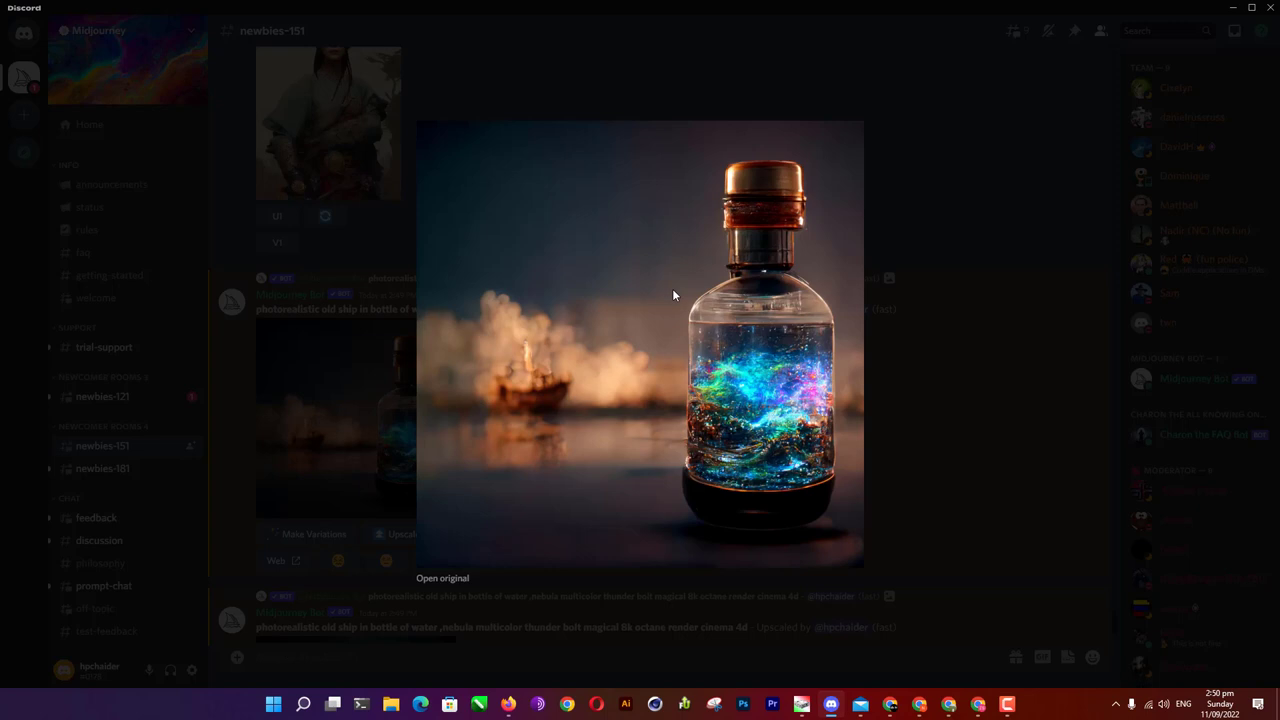
pyautogui.rightClick(673, 287)
pyautogui.click(716, 301)
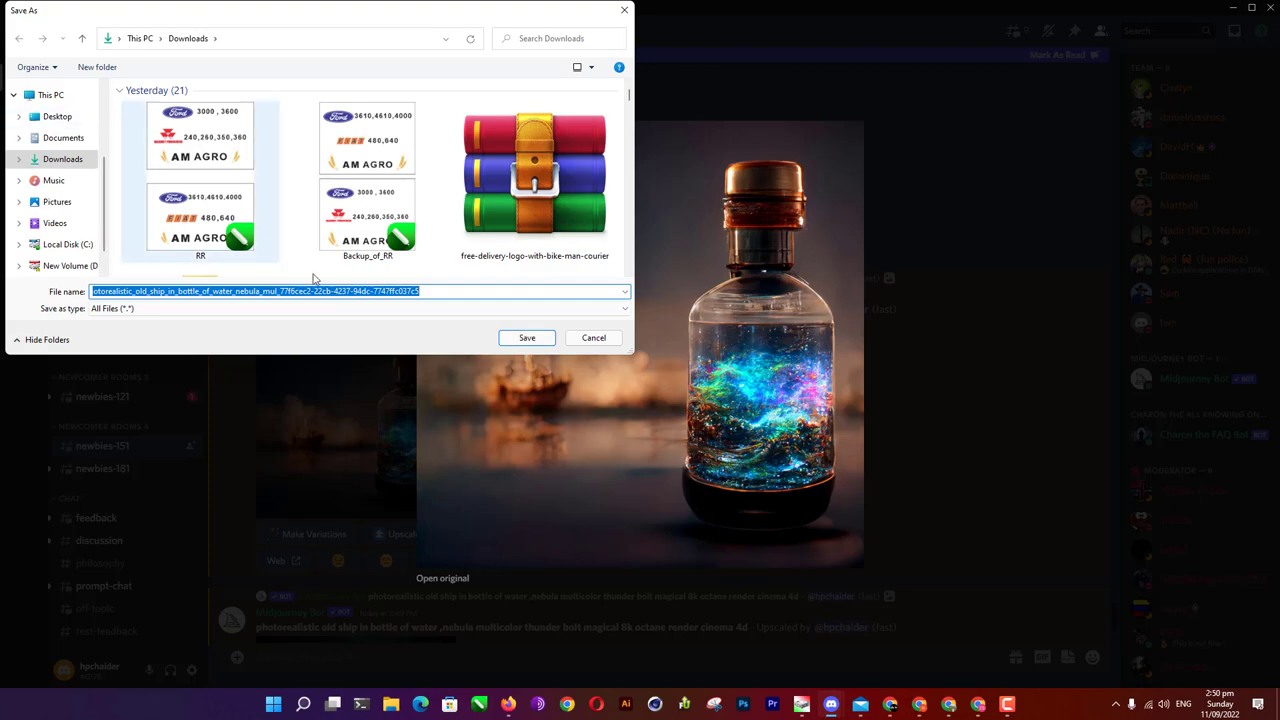
pyautogui.click(520, 337)
# Step: Save the nebula ship upscale to Downloads
pyautogui.click(284, 309)
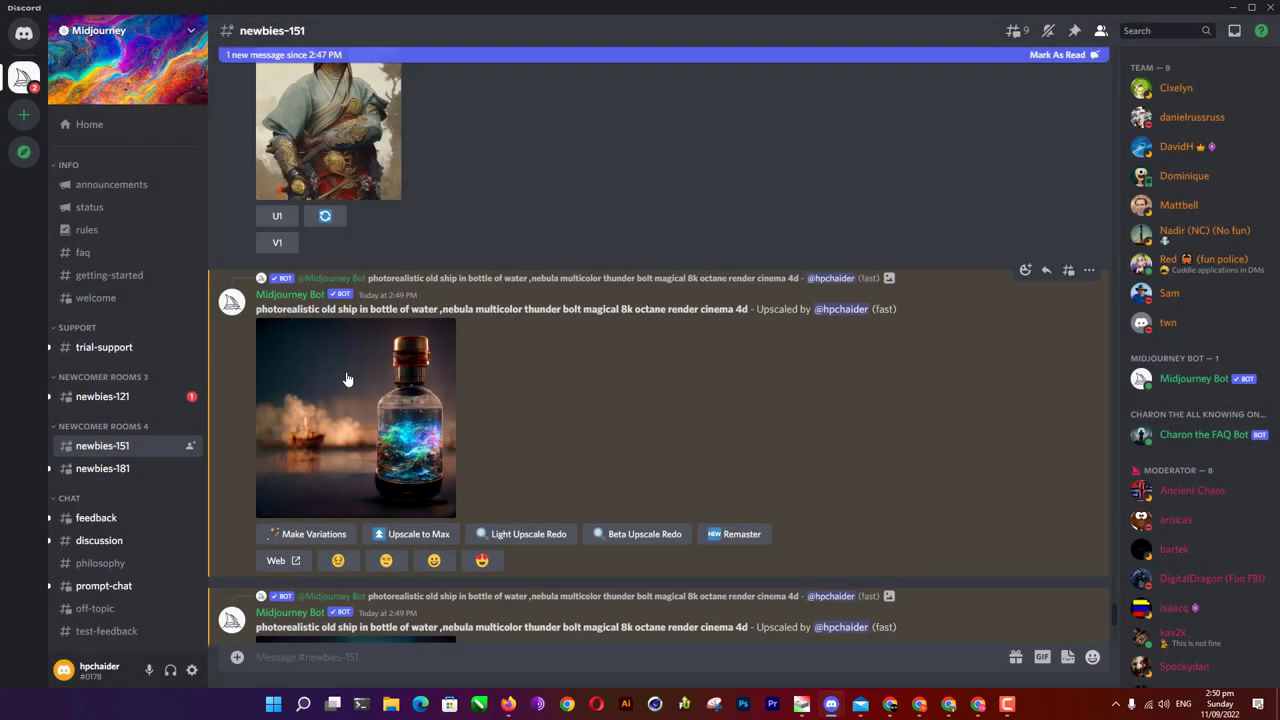
pyautogui.scroll(-3, 360, 312)
pyautogui.click(440, 318)
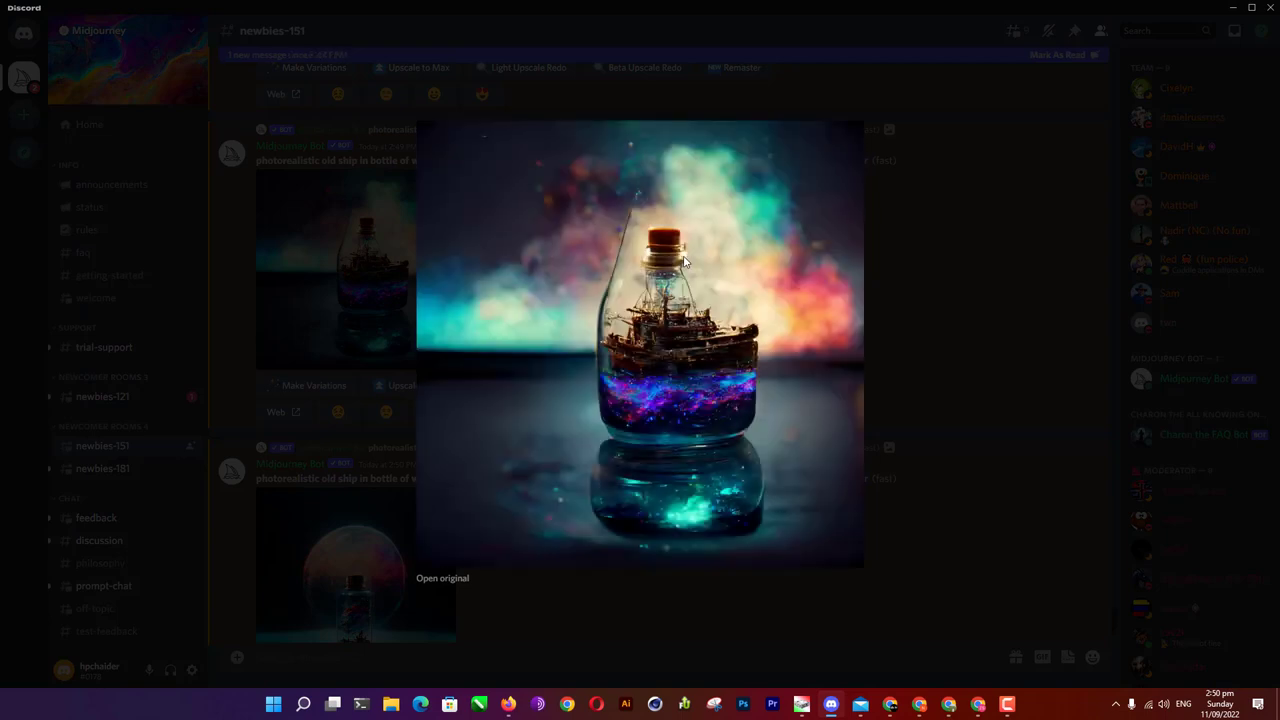
pyautogui.rightClick(684, 258)
pyautogui.click(730, 272)
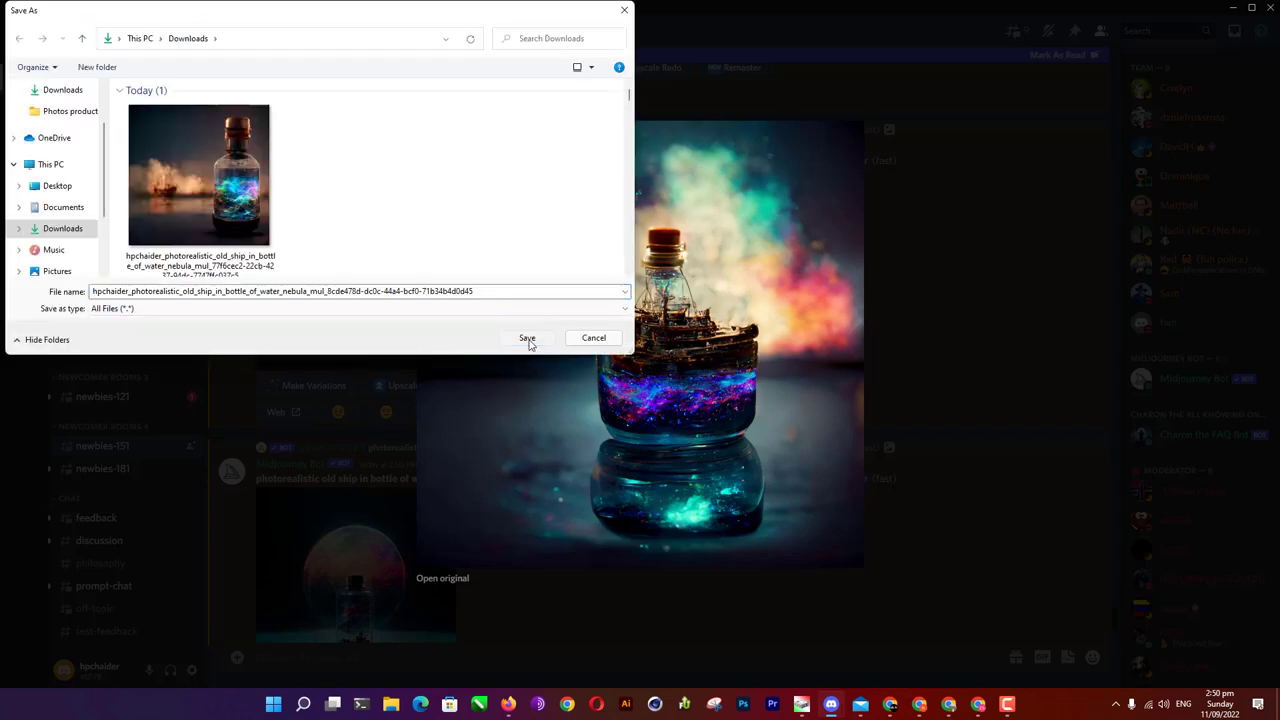
pyautogui.click(528, 338)
pyautogui.click(278, 352)
# Step: Save the bubble-bottle upscale to Downloads
pyautogui.scroll(-2, 415, 480)
pyautogui.click(425, 504)
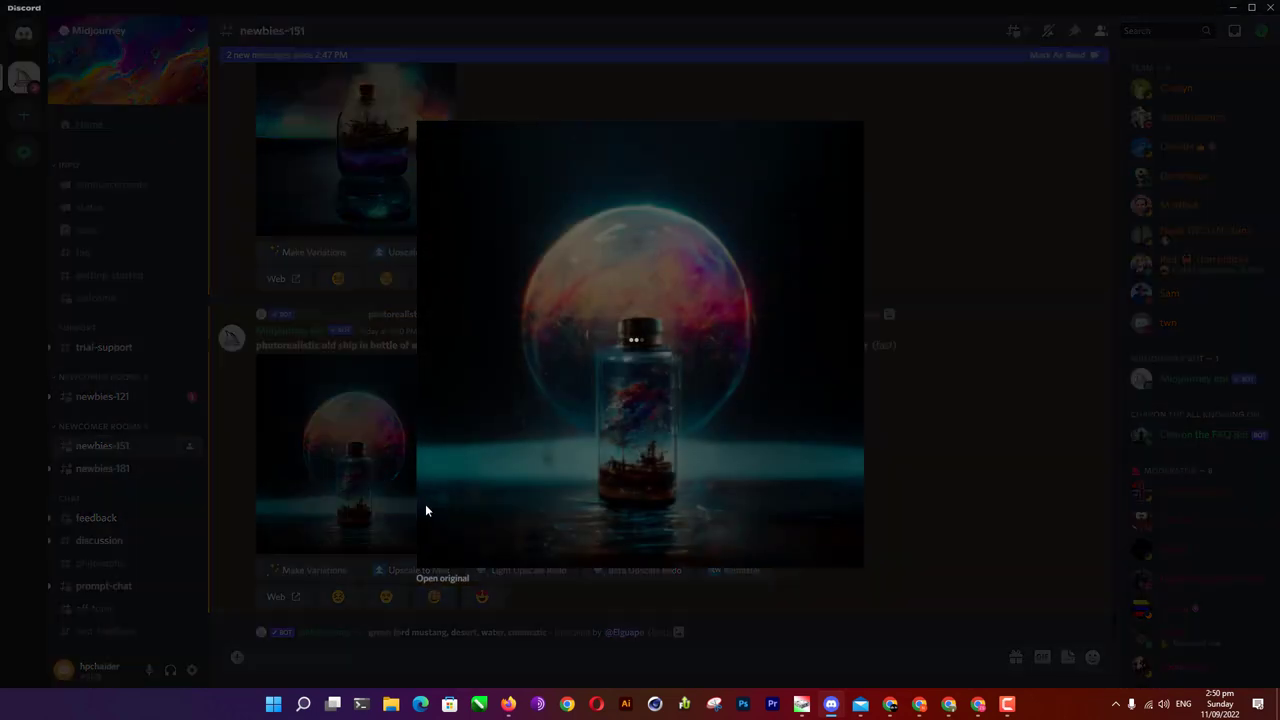
pyautogui.rightClick(718, 413)
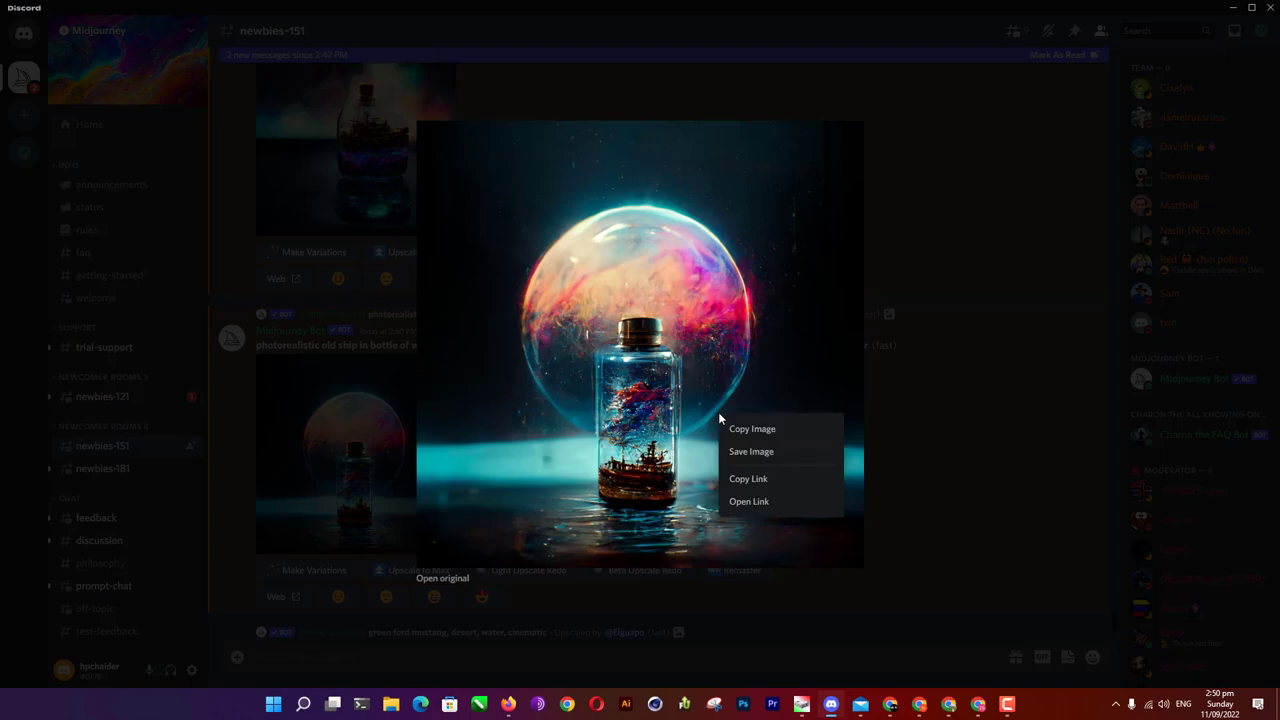
pyautogui.click(775, 451)
pyautogui.click(896, 456)
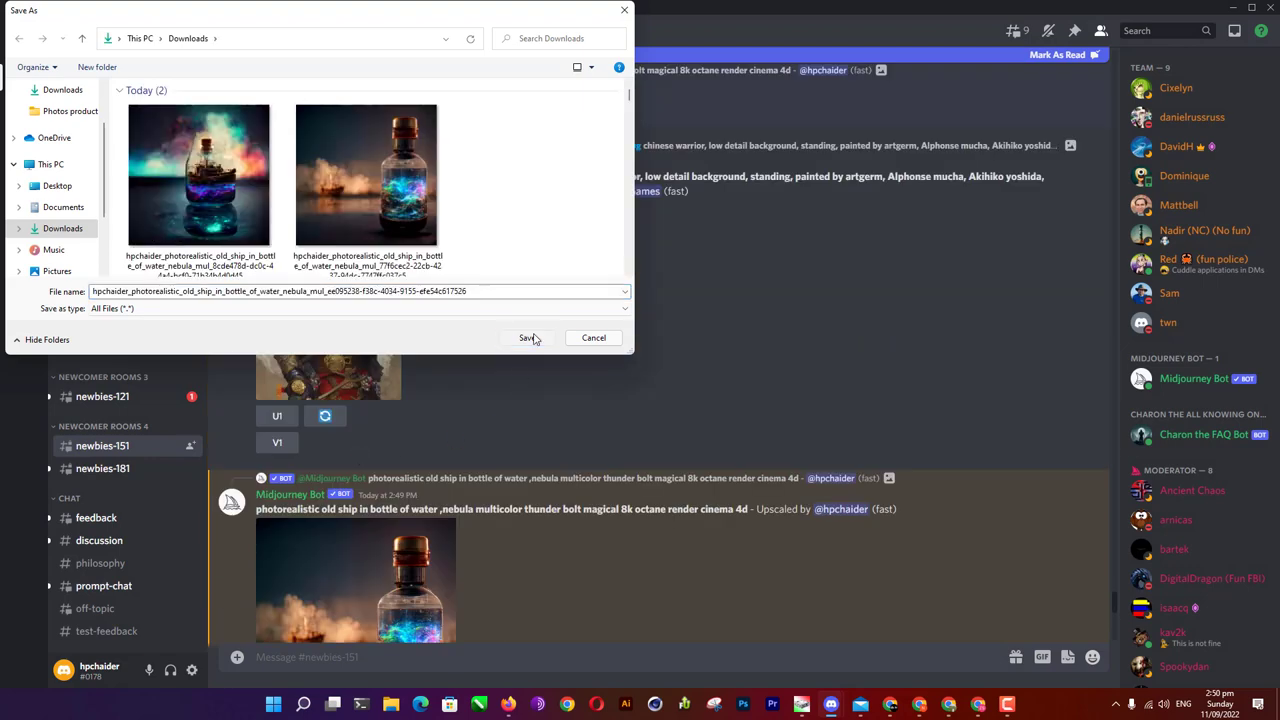
pyautogui.click(528, 336)
# Step: Upscale the fourth image of the ship-in-bottle grid
pyautogui.scroll(5, 552, 400)
pyautogui.scroll(3, 552, 404)
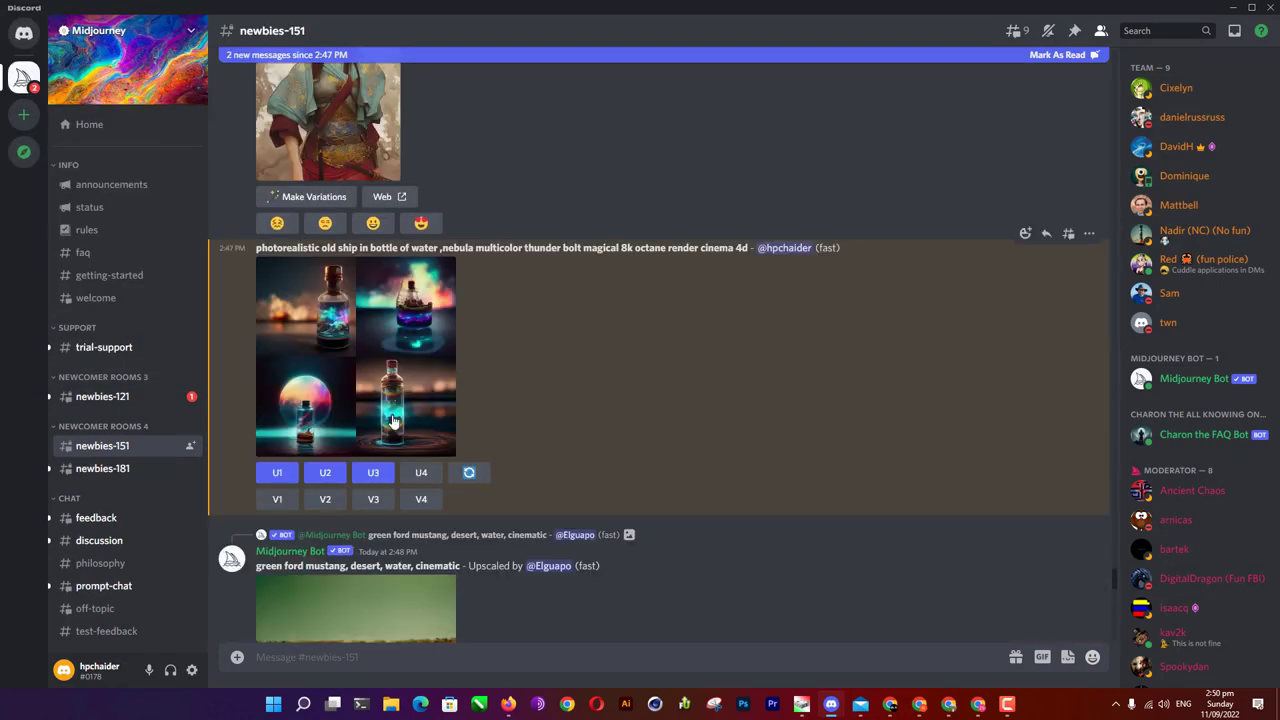
pyautogui.click(440, 430)
pyautogui.click(800, 405)
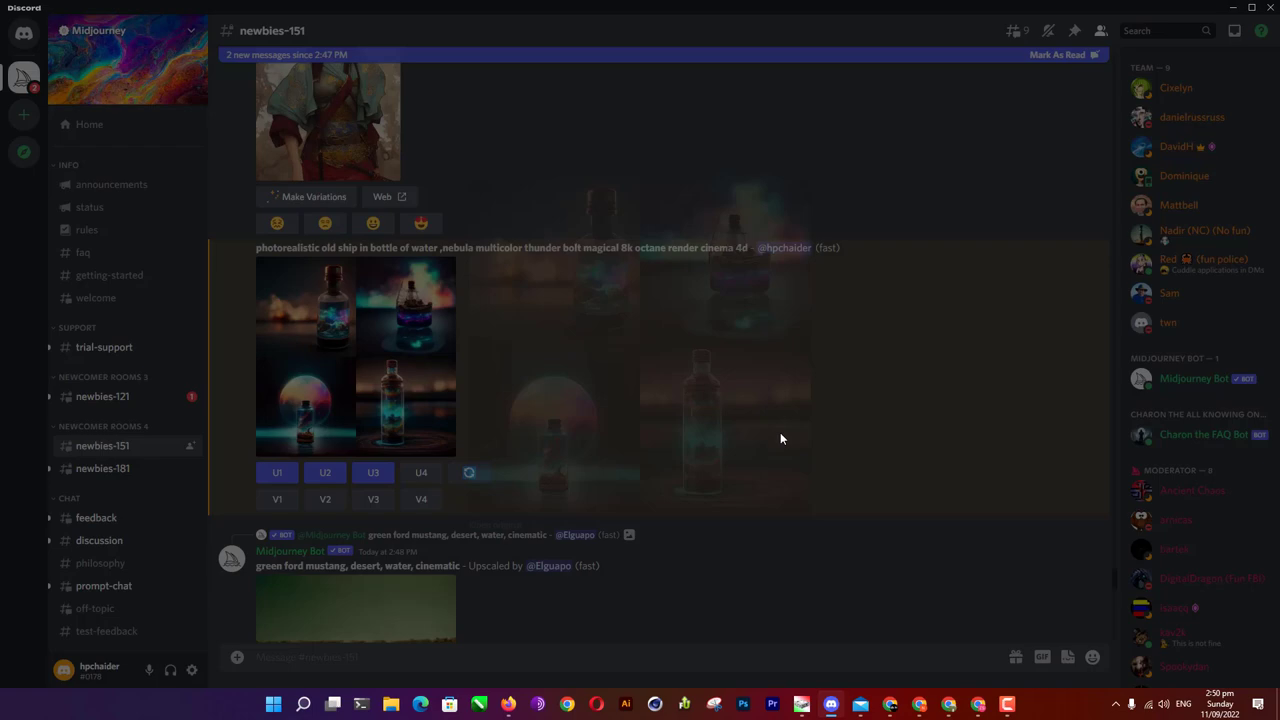
pyautogui.click(424, 476)
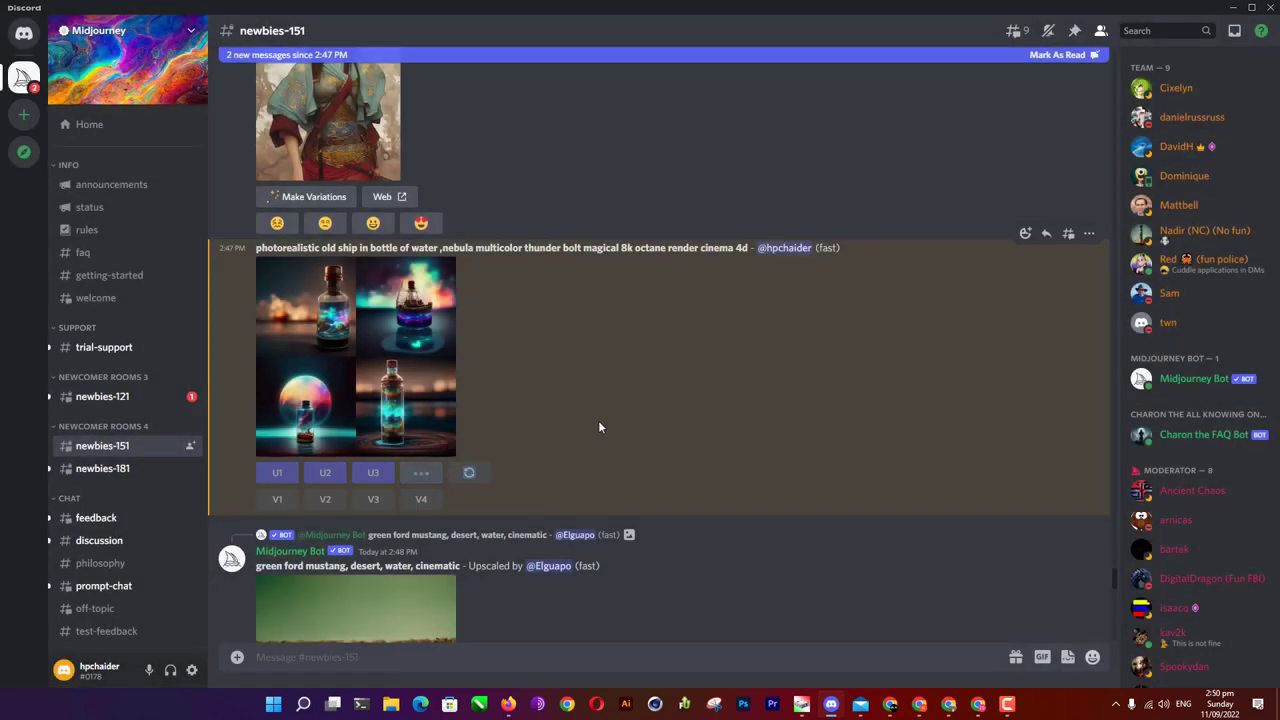
pyautogui.scroll(-5, 598, 422)
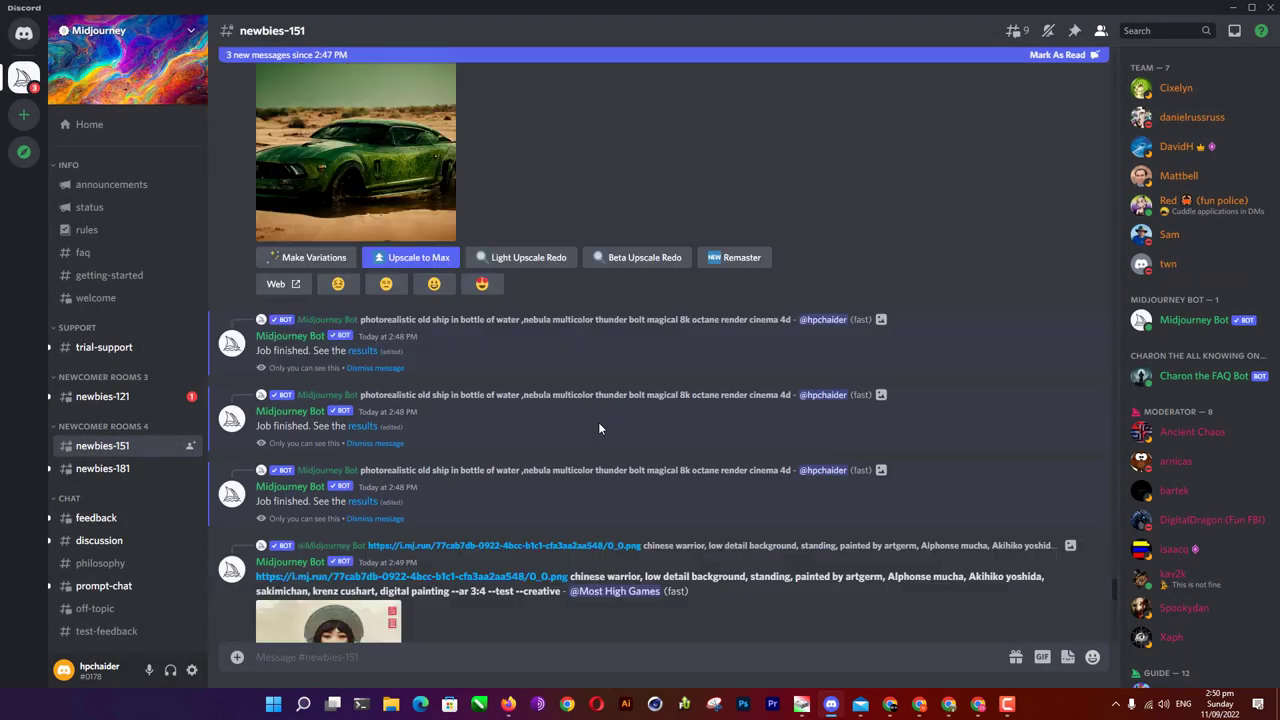
pyautogui.scroll(-5, 598, 422)
pyautogui.scroll(-3, 598, 422)
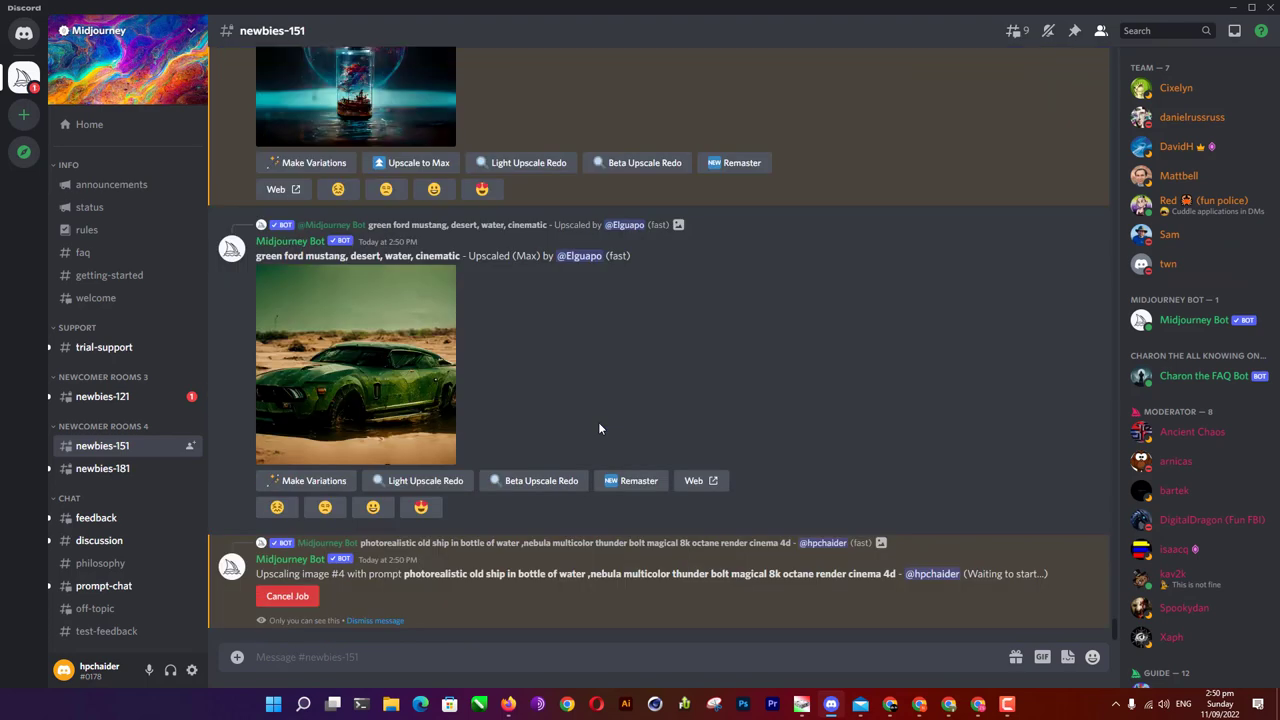
pyautogui.click(281, 660)
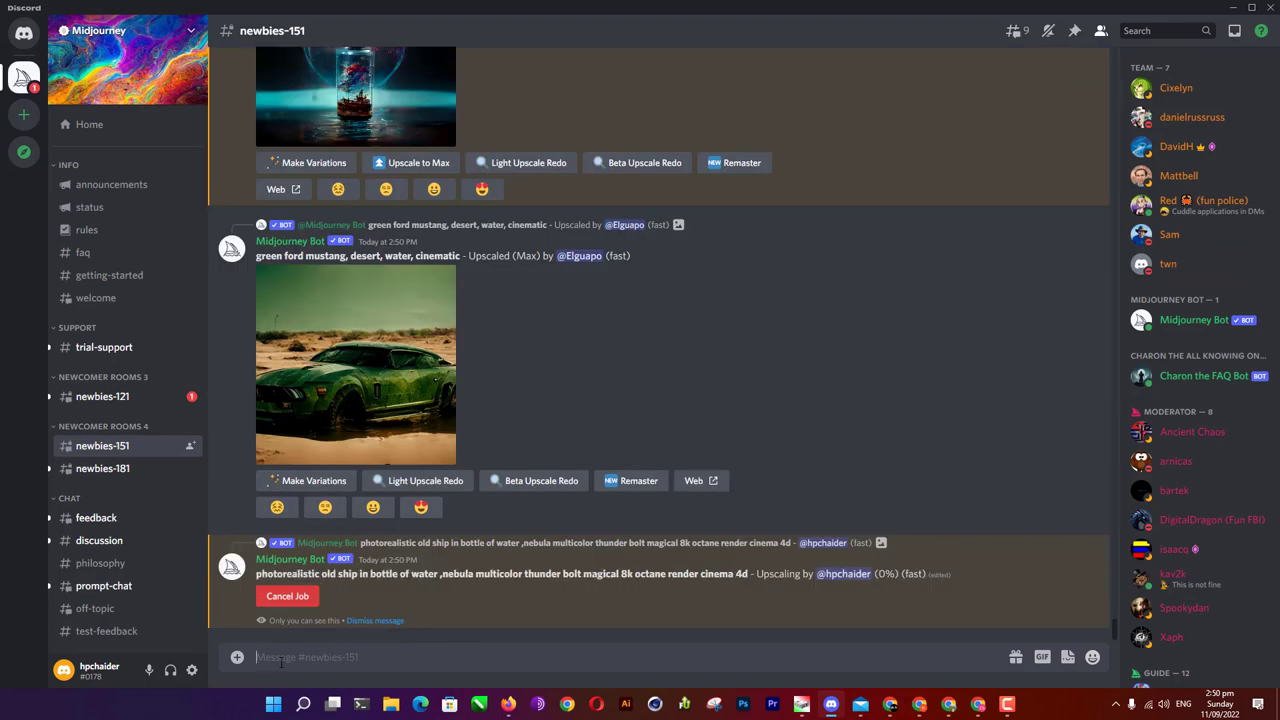
# Step: Start an /imagine prompt reading 'surreal portrait of horse with mechanical'
pyautogui.write('/')
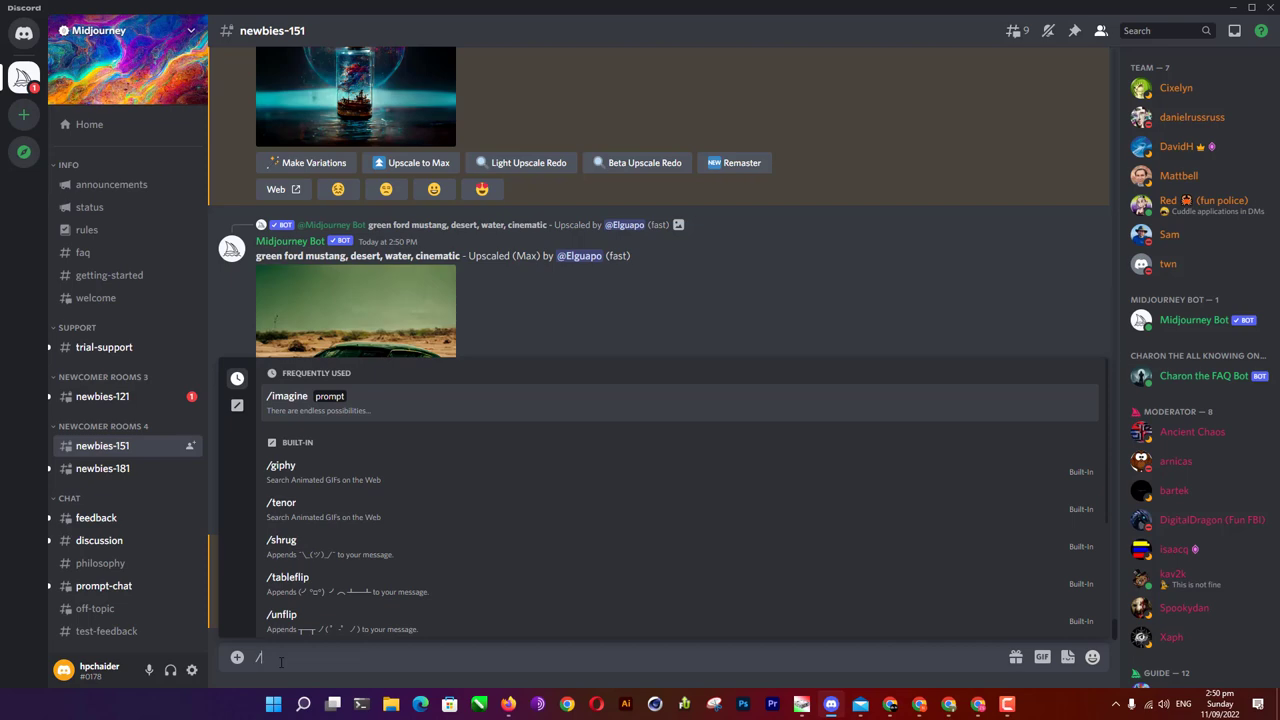
pyautogui.press('Return')
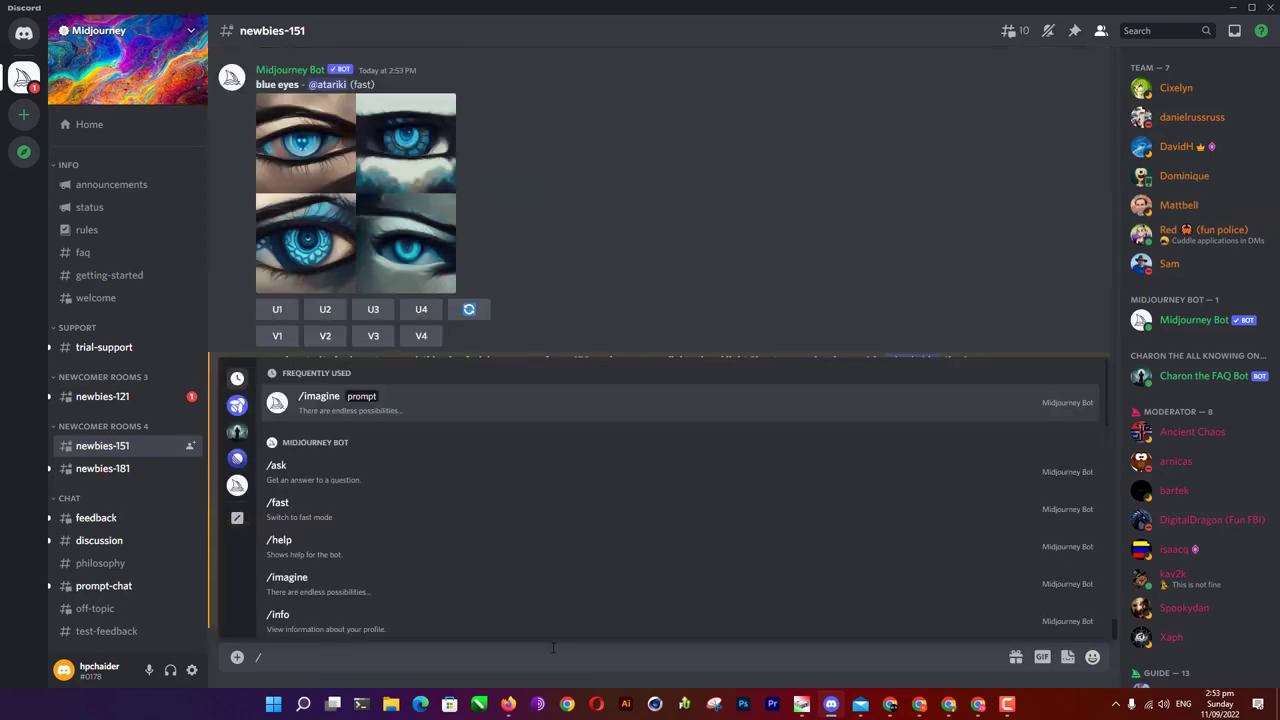
pyautogui.write('im')
pyautogui.press('Return')
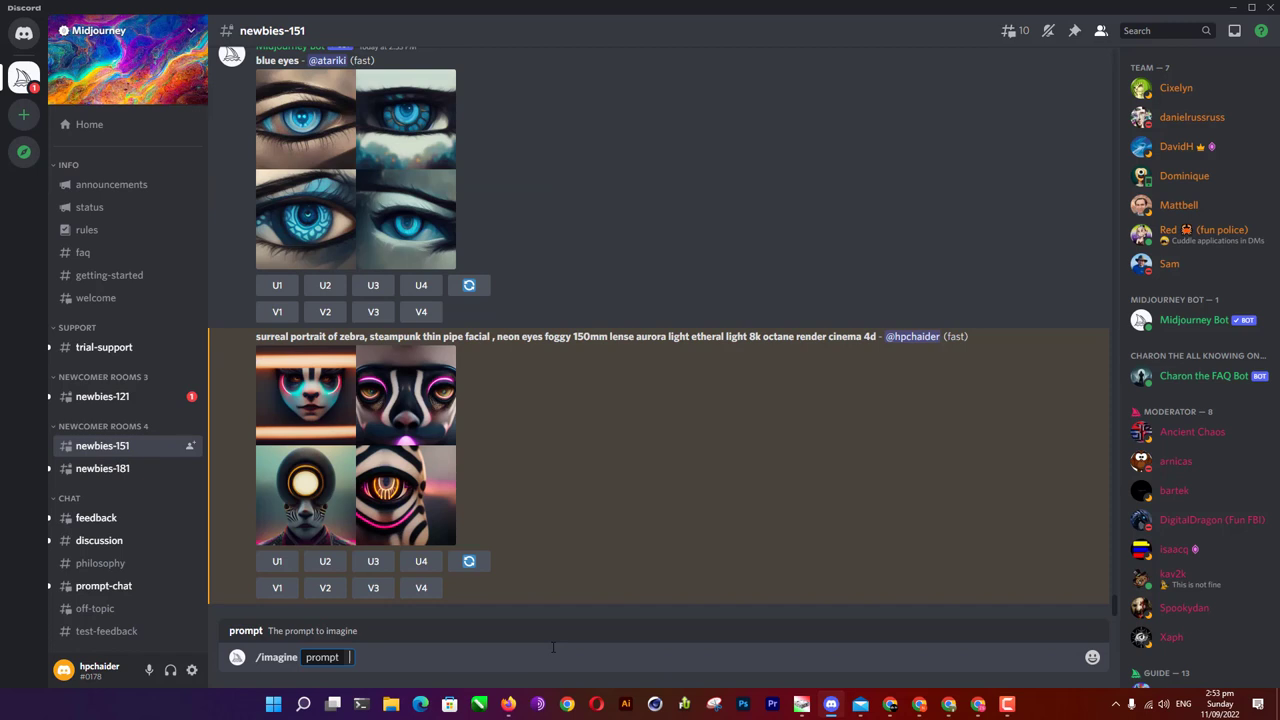
pyautogui.write('surreal')
pyautogui.write(' portrait ')
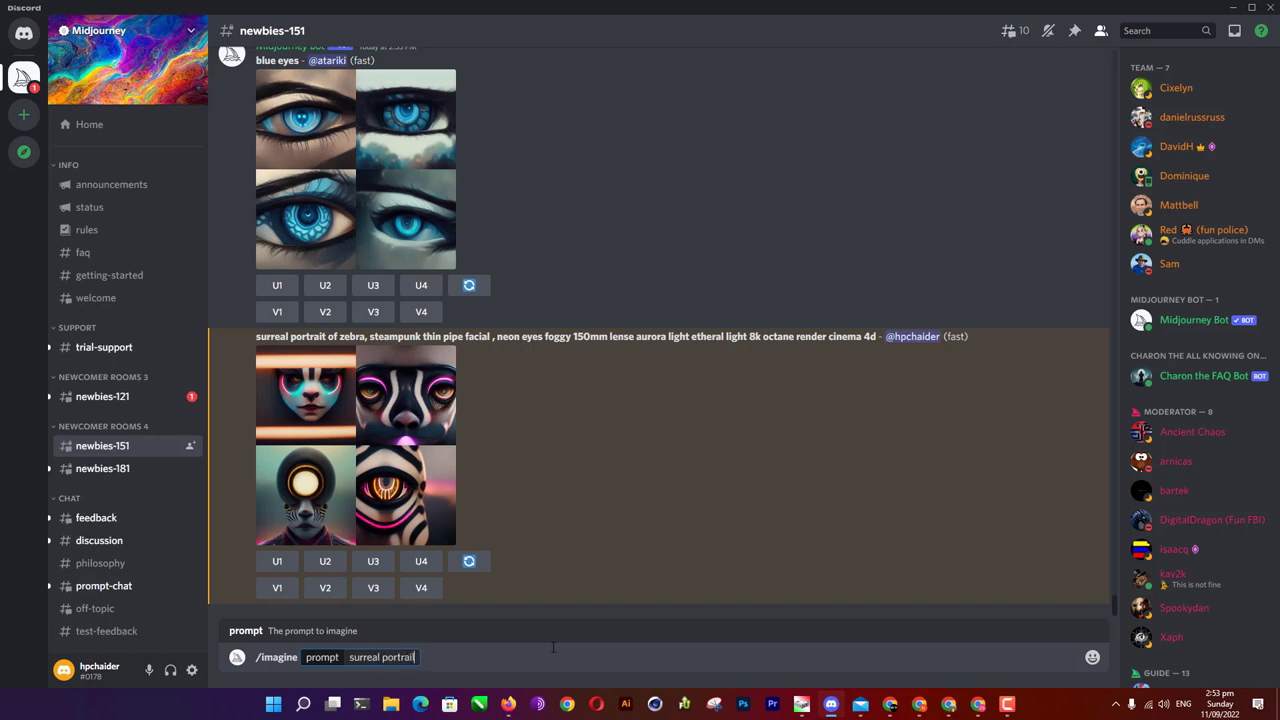
pyautogui.write('of')
pyautogui.write(' hore')
pyautogui.press('BackSpace')
pyautogui.press('BackSpace')
pyautogui.write('se')
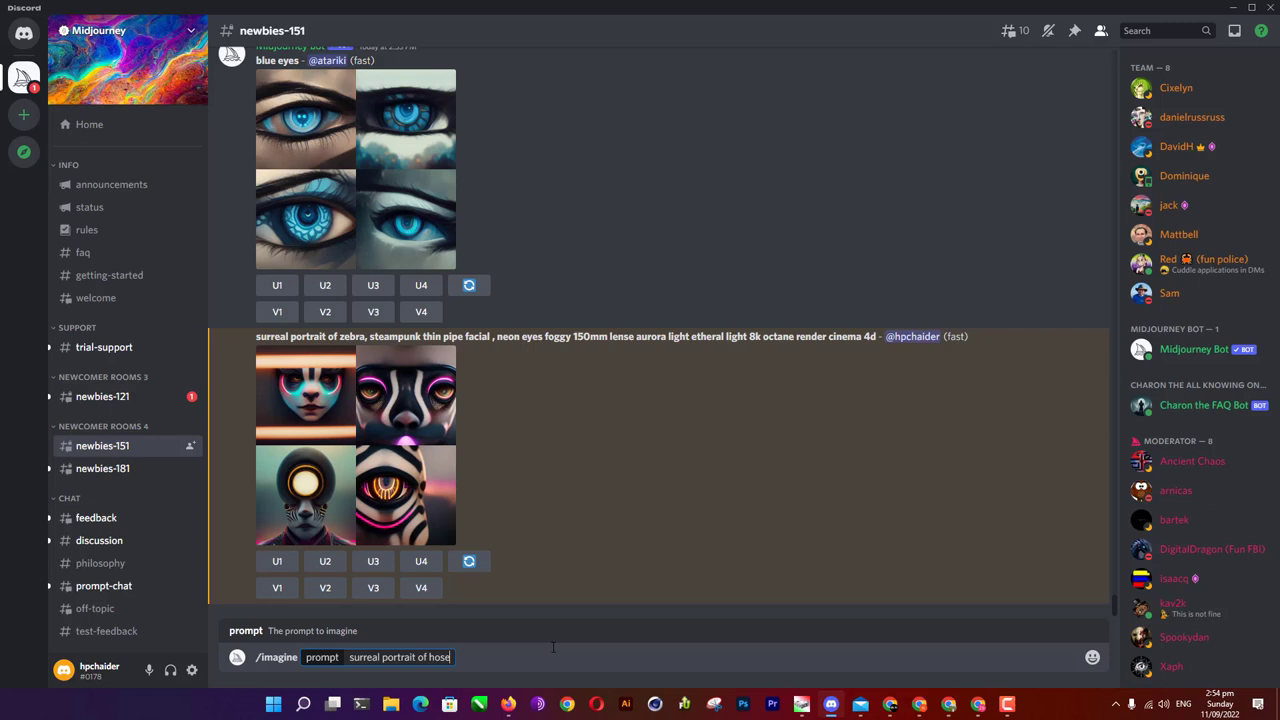
pyautogui.press('BackSpace')
pyautogui.press('BackSpace')
pyautogui.write('rse')
pyautogui.write(' with mech')
pyautogui.write('anical')
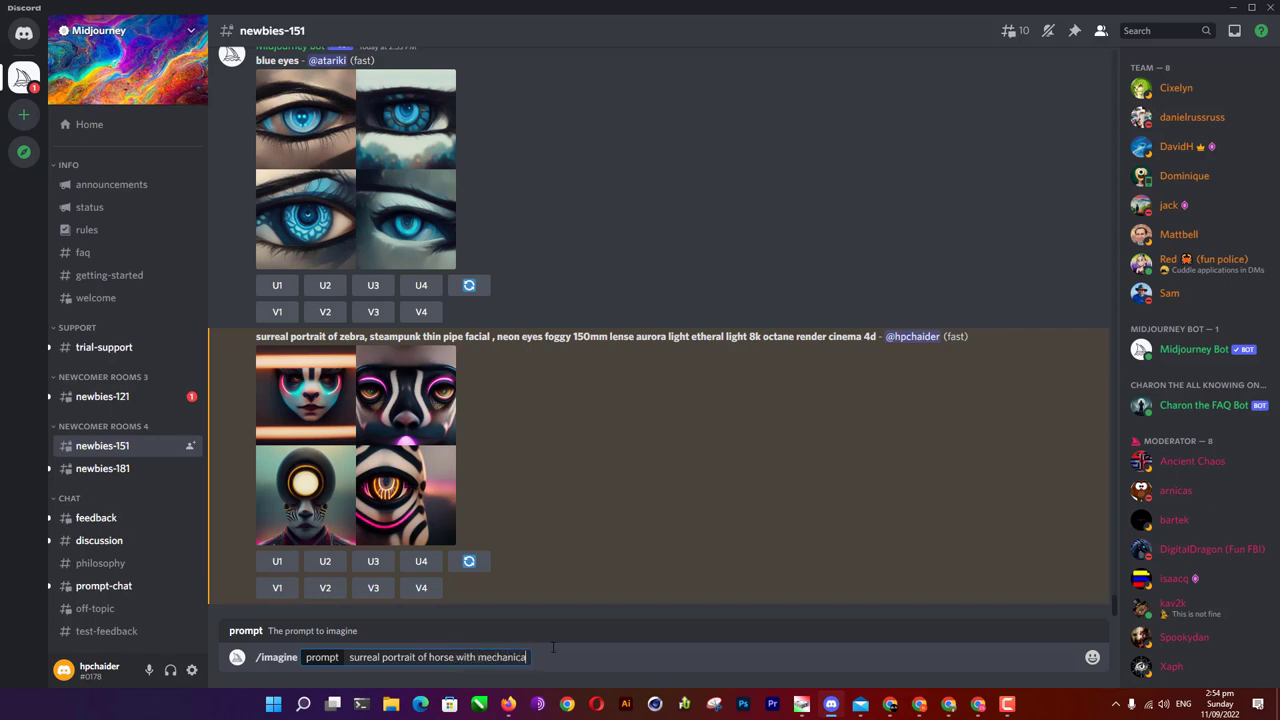
# Step: Resume the prompt after 'mechanical', removing a stray letter
pyautogui.doubleClick(503, 657)
pyautogui.rightClick(492, 657)
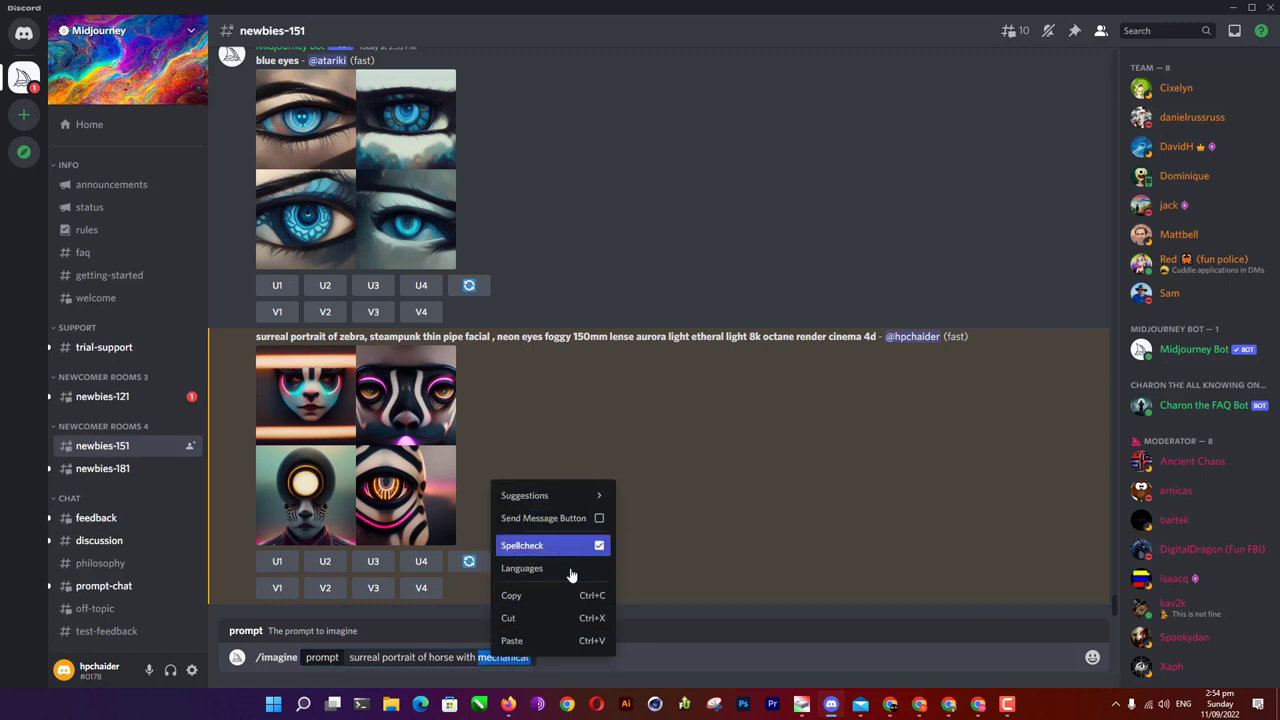
pyautogui.click(568, 666)
pyautogui.click(566, 665)
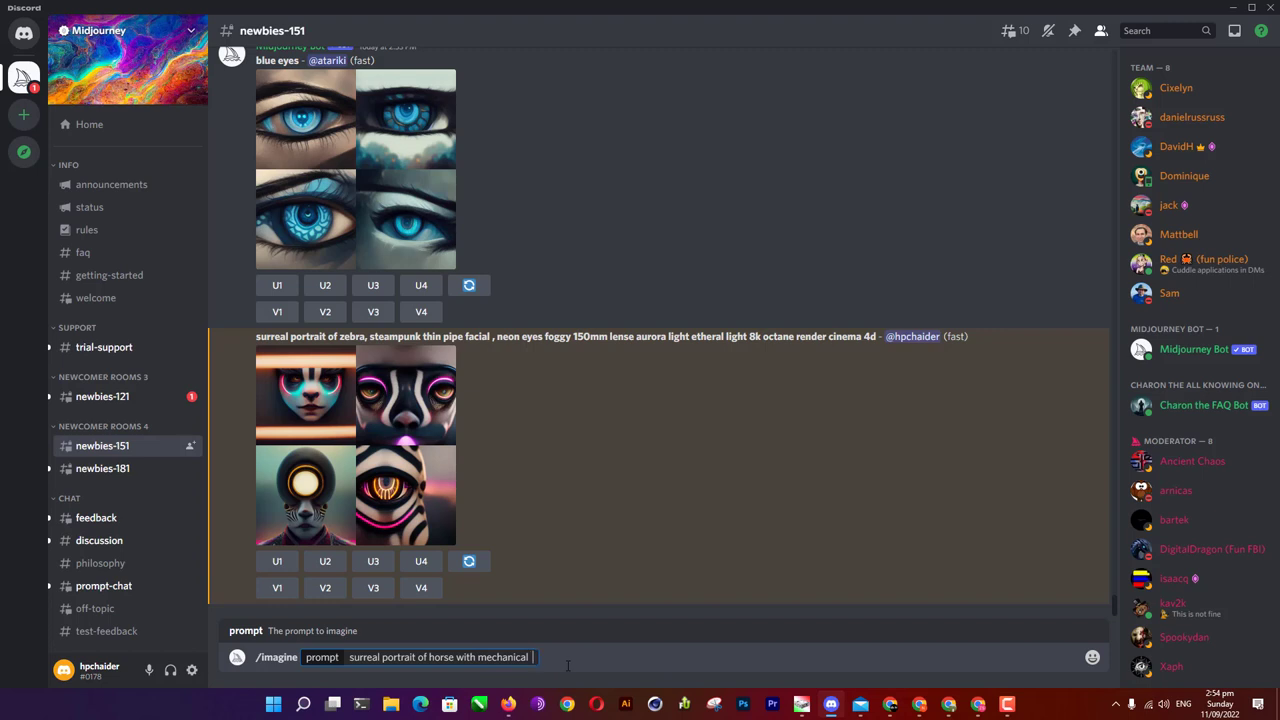
pyautogui.write('f')
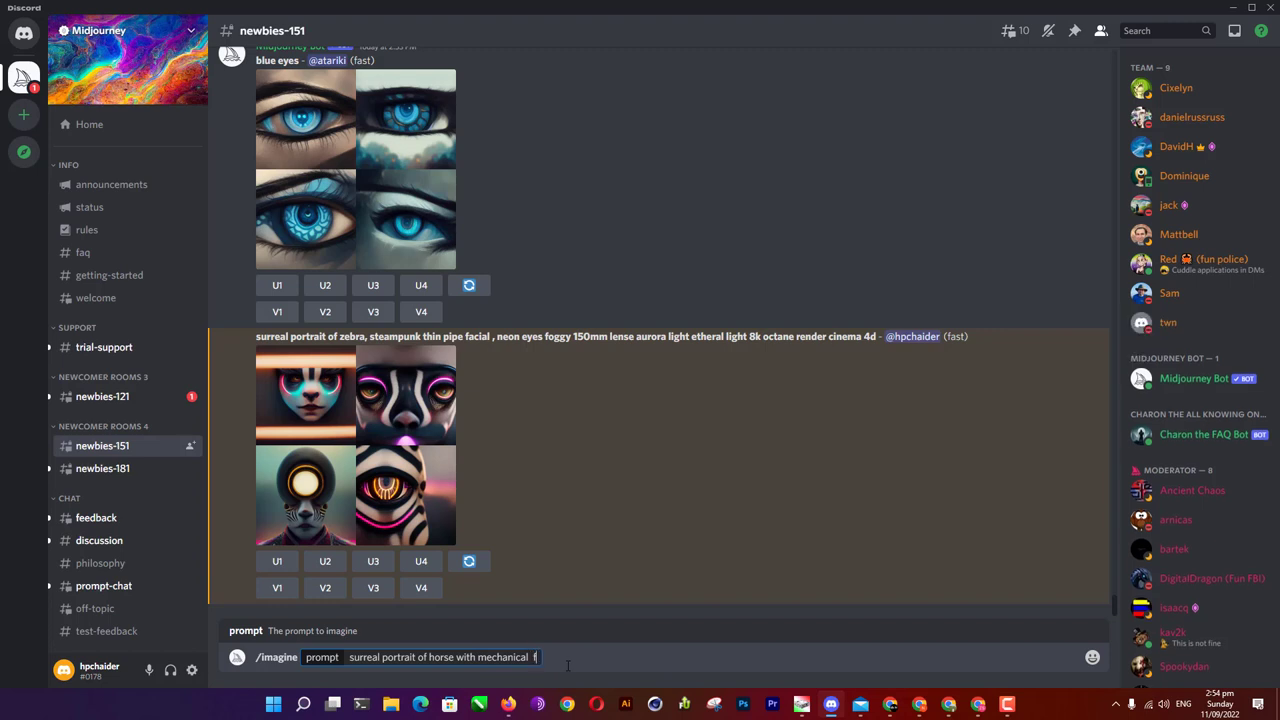
pyautogui.press('BackSpace')
# Step: Add 'steampunk facial and muscles highly detailed' to the prompt, correcting the misspellings
pyautogui.write('stea')
pyautogui.write('p')
pyautogui.write('pu')
pyautogui.write('nk')
pyautogui.press('BackSpace')
pyautogui.press('BackSpace')
pyautogui.press('BackSpace')
pyautogui.press('BackSpace')
pyautogui.press('BackSpace')
pyautogui.write('mpunk ')
pyautogui.write('fac')
pyautogui.write('ial ')
pyautogui.write('and mu')
pyautogui.write('scles ')
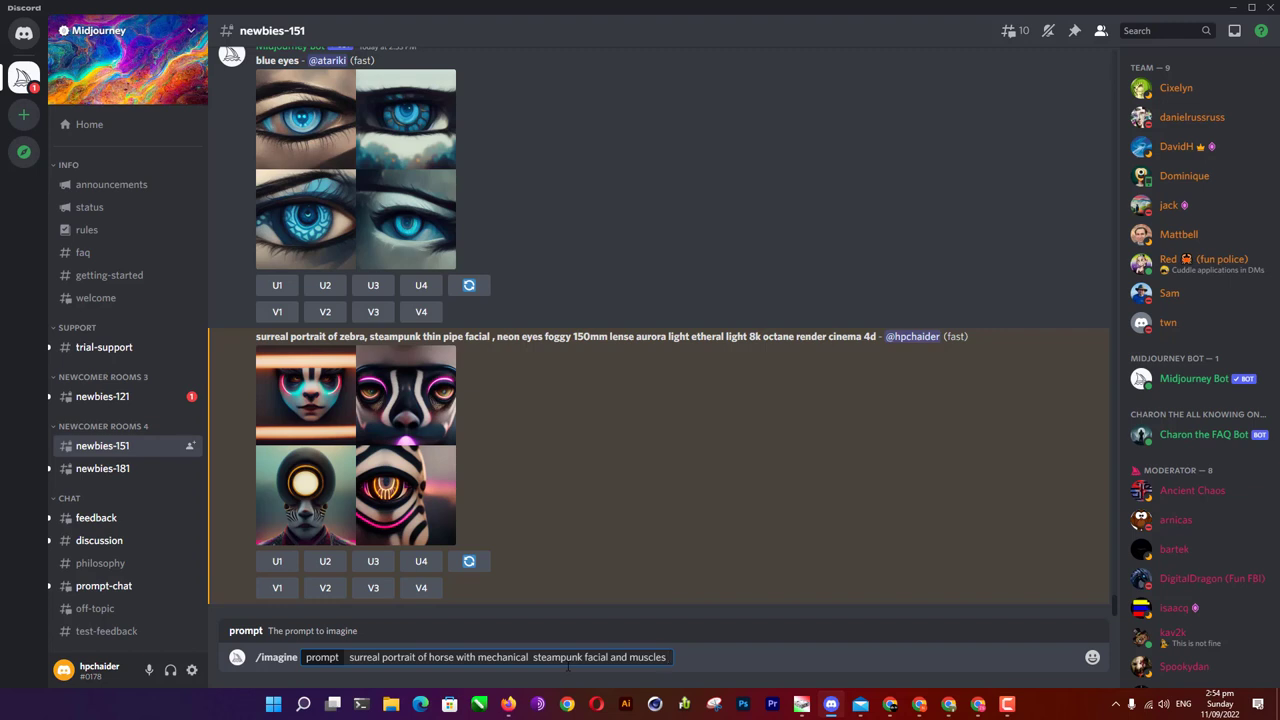
pyautogui.write('high')
pyautogui.write('ly detaild')
pyautogui.press('BackSpace')
pyautogui.write('ed')
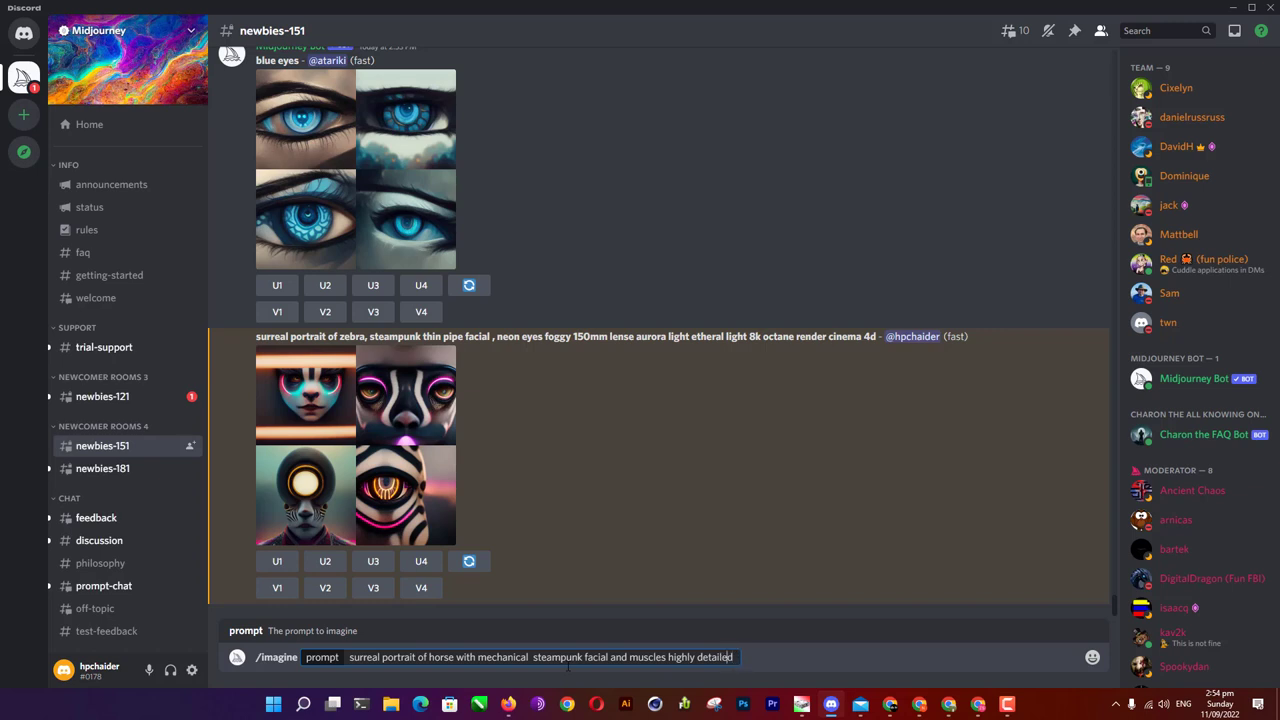
# Step: Insert 'in center of rainforest' and append '8k octane render cinema 4d redshift cgi'
pyautogui.hotkey('ctrl', 'Left')
pyautogui.hotkey('ctrl', 'Left')
pyautogui.write('in ce')
pyautogui.write('nter of ')
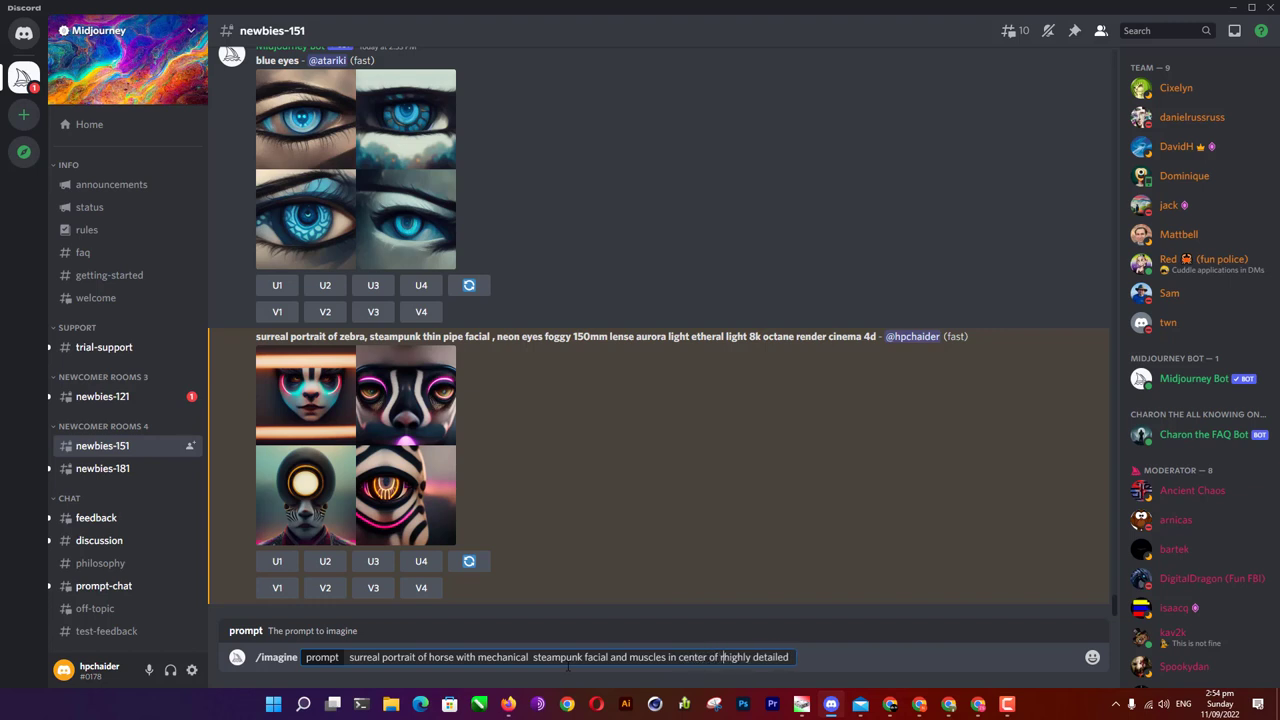
pyautogui.write('rainfore')
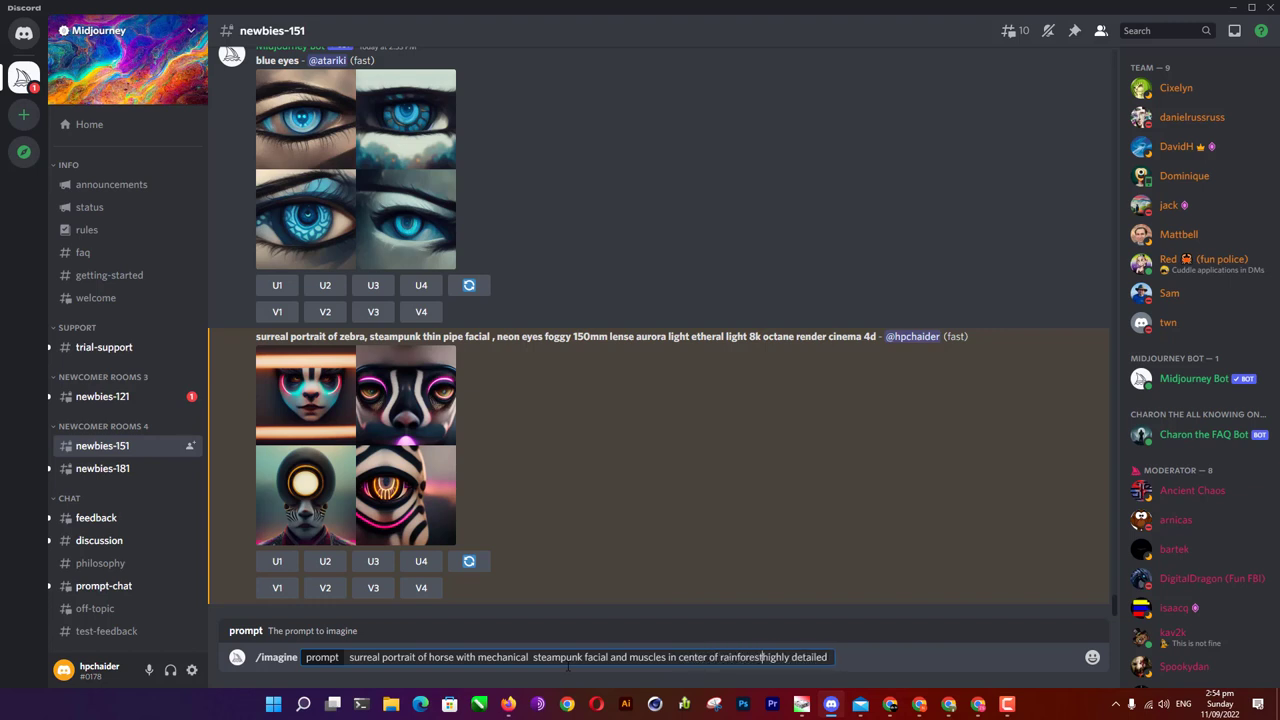
pyautogui.write('st')
pyautogui.press('End')
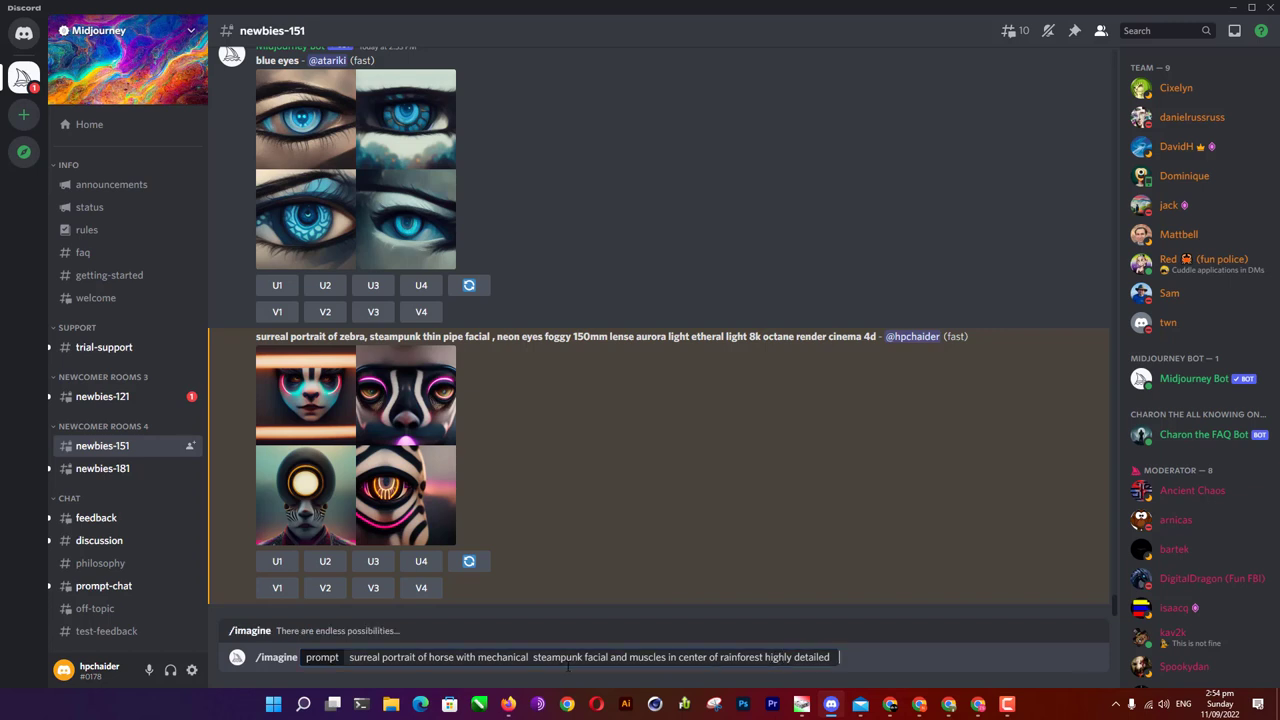
pyautogui.press('BackSpace')
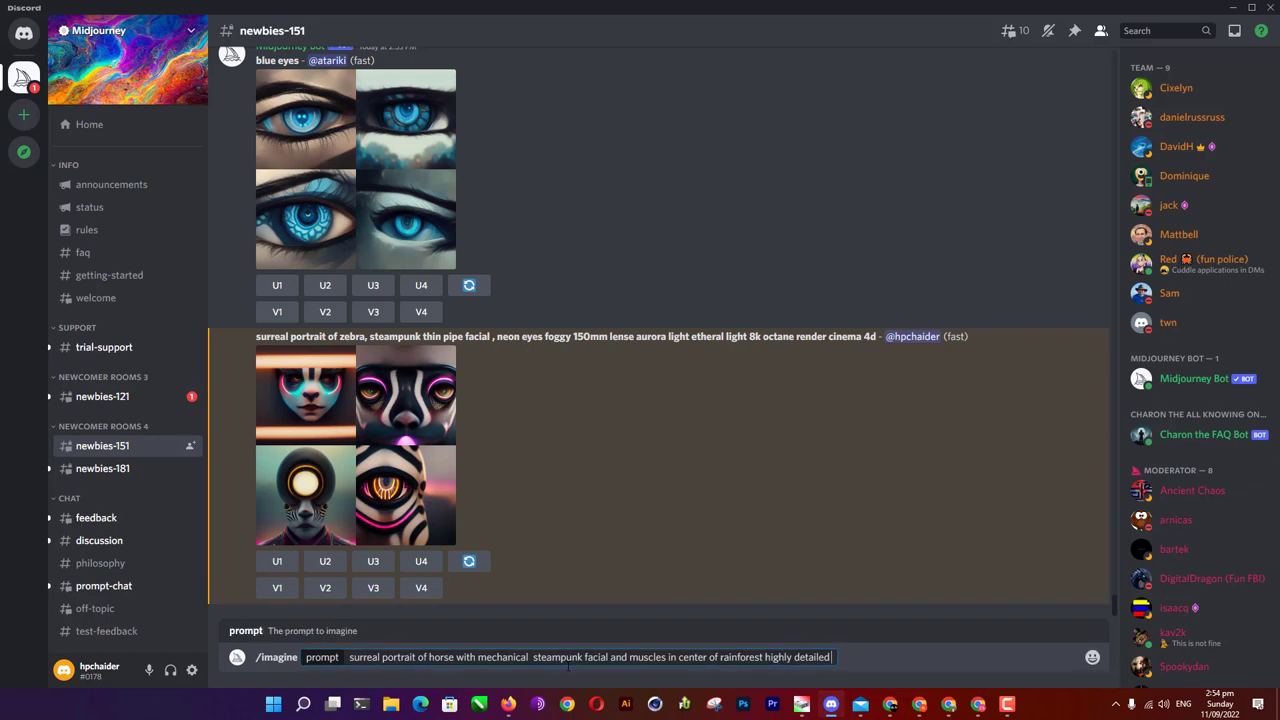
pyautogui.write('8k ')
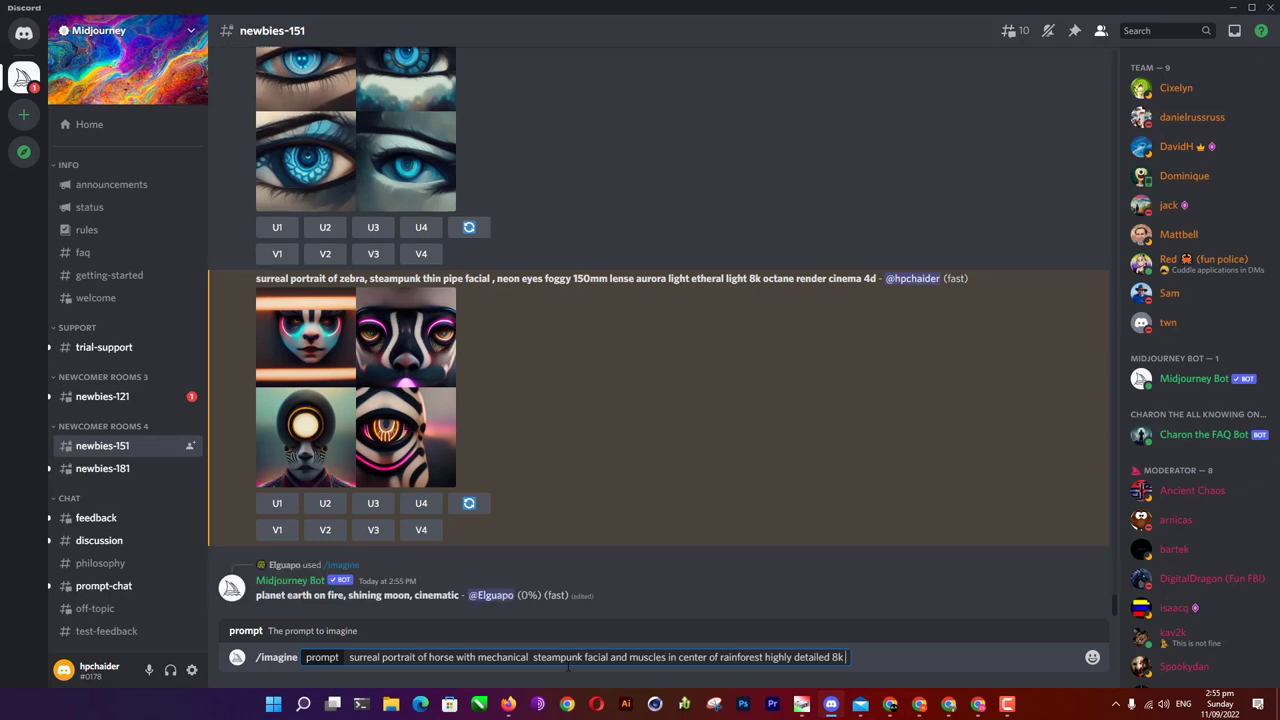
pyautogui.write('octane render ')
pyautogui.write('cinema 4d')
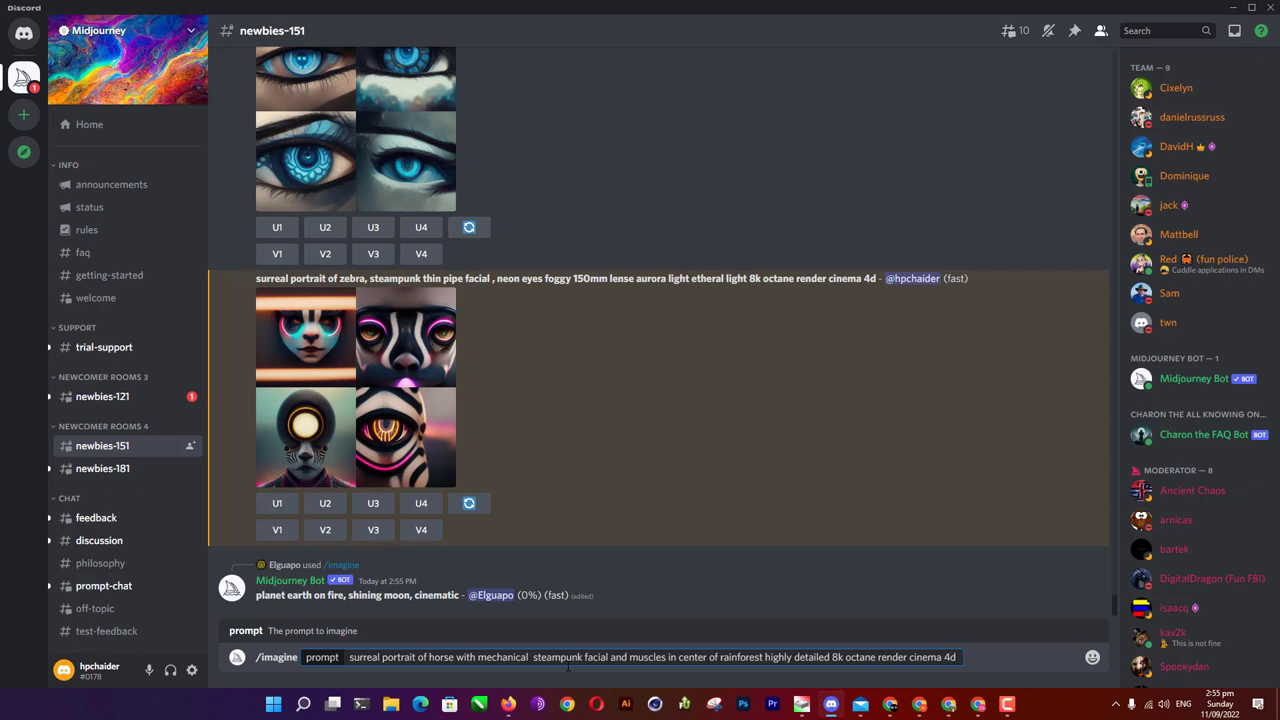
pyautogui.write(' reds')
pyautogui.write('higt c')
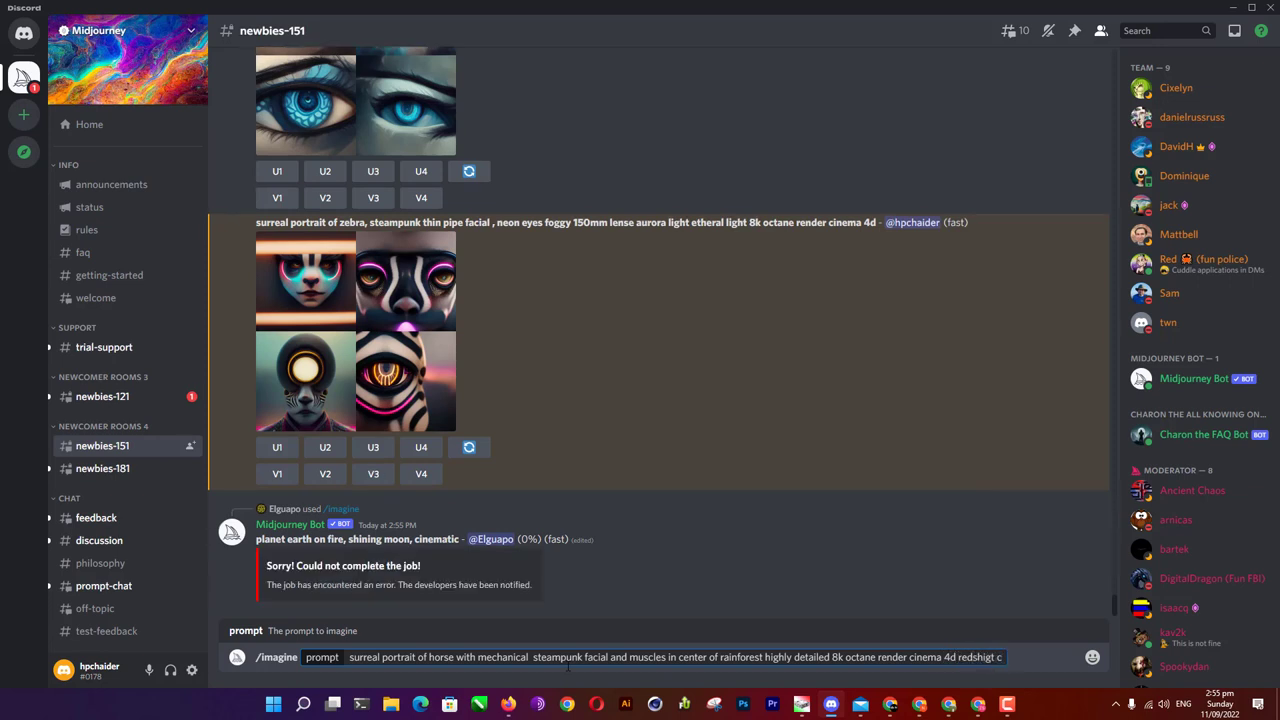
pyautogui.press('BackSpace')
pyautogui.press('BackSpace')
pyautogui.press('BackSpace')
pyautogui.press('BackSpace')
pyautogui.write('ft')
pyautogui.write(' cgi')
# Step: Send the steampunk horse prompt, then briefly check Firefox and return to Discord
pyautogui.press('Return')
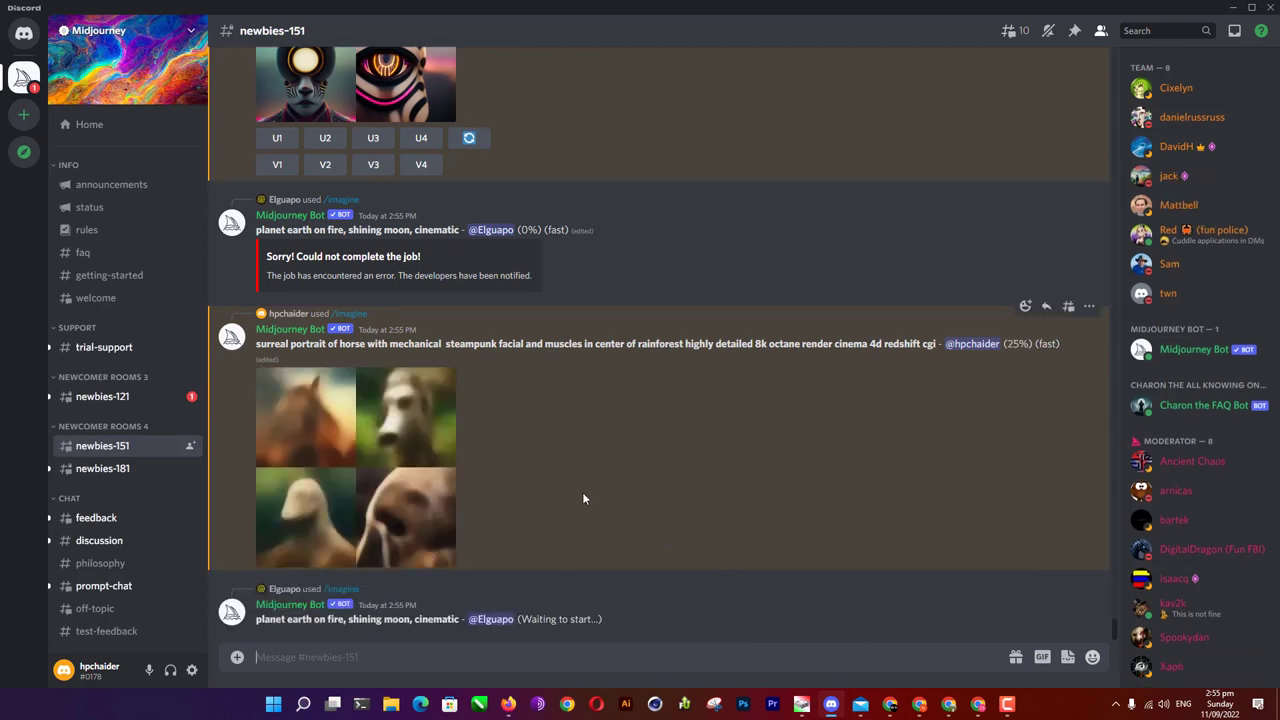
pyautogui.click(509, 704)
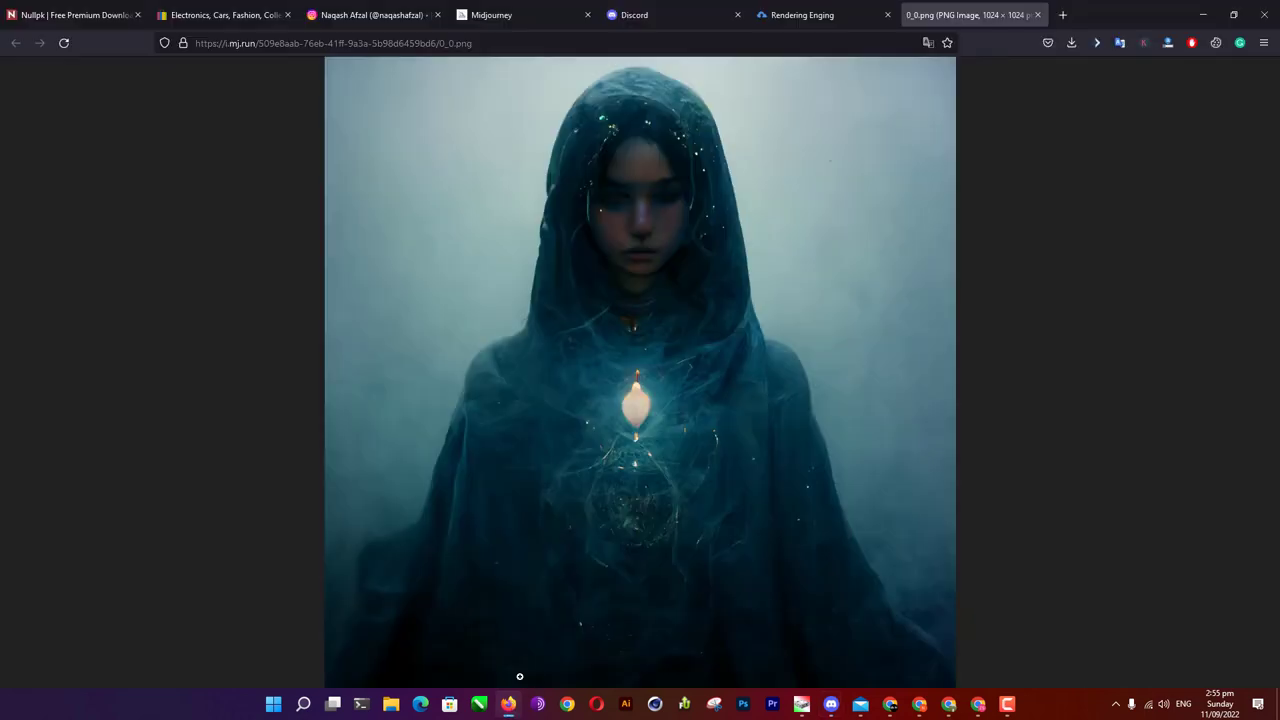
pyautogui.click(510, 705)
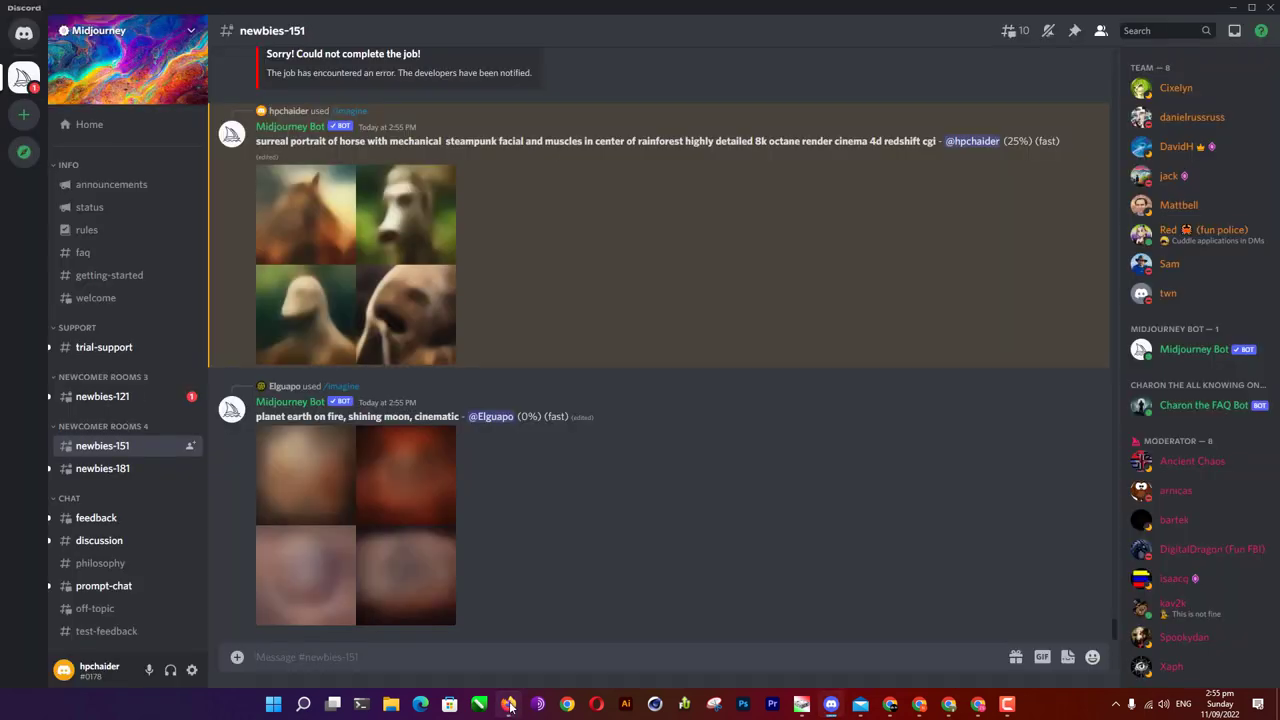
# Step: Scroll the chat to follow the horse grid rendering
pyautogui.scroll(1, 498, 285)
pyautogui.scroll(1, 501, 272)
pyautogui.scroll(1, 501, 272)
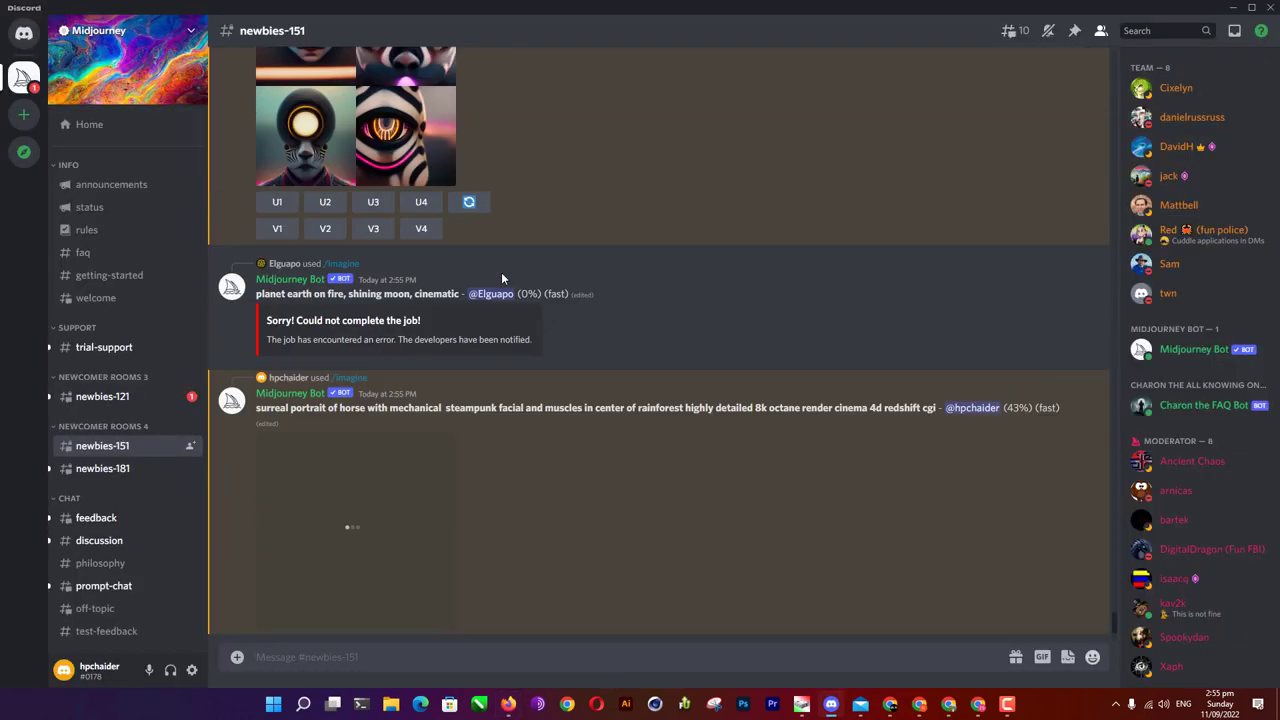
pyautogui.scroll(-1, 503, 300)
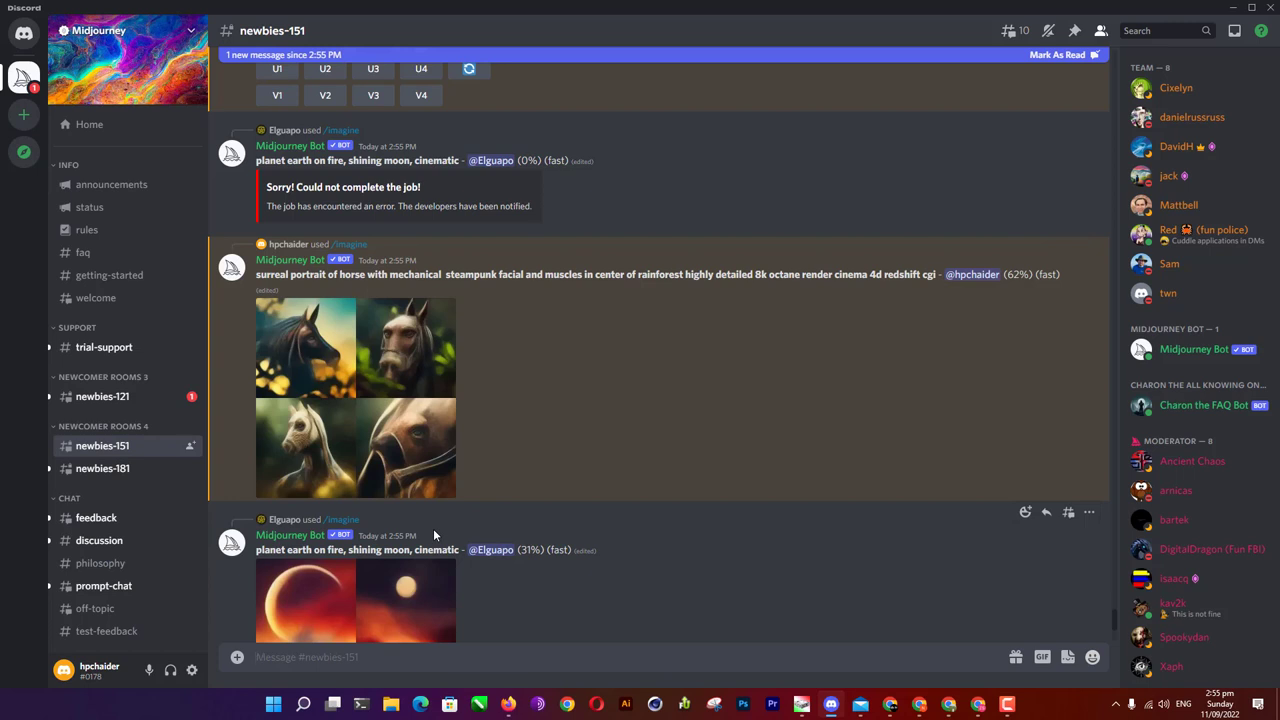
pyautogui.moveTo(390, 428)
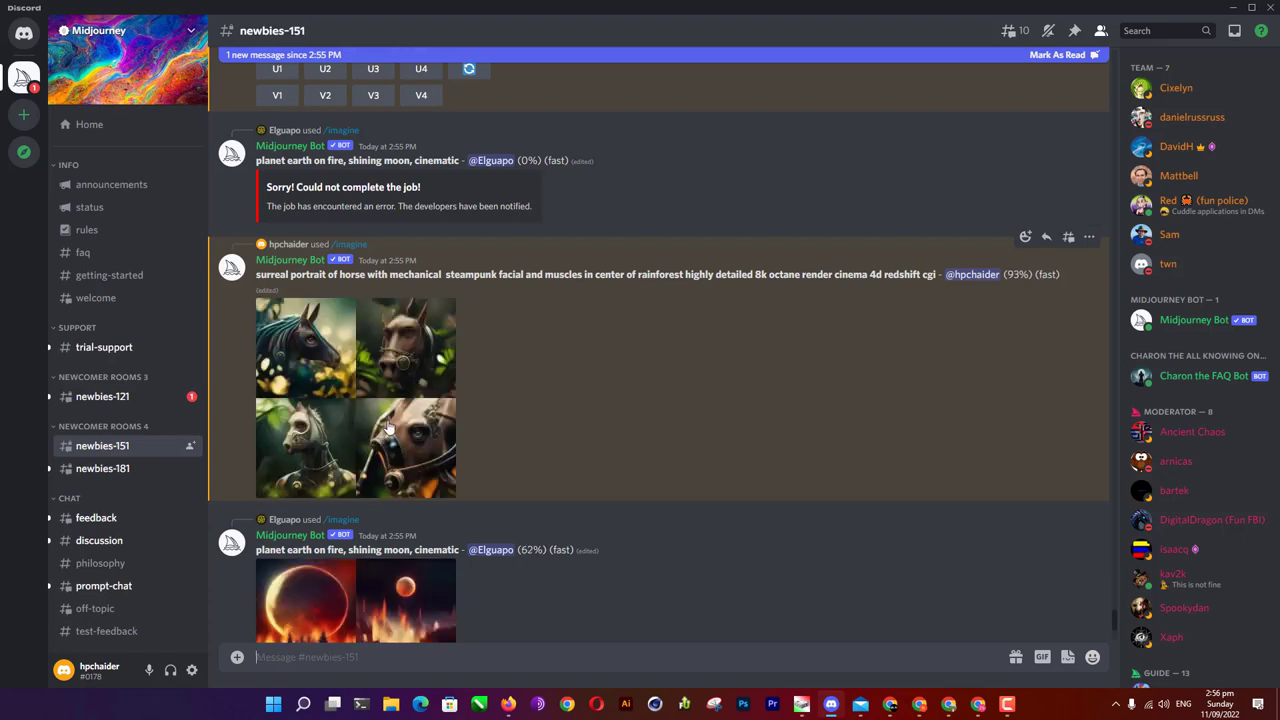
pyautogui.scroll(-3, 390, 428)
pyautogui.scroll(1, 380, 440)
pyautogui.scroll(2, 375, 450)
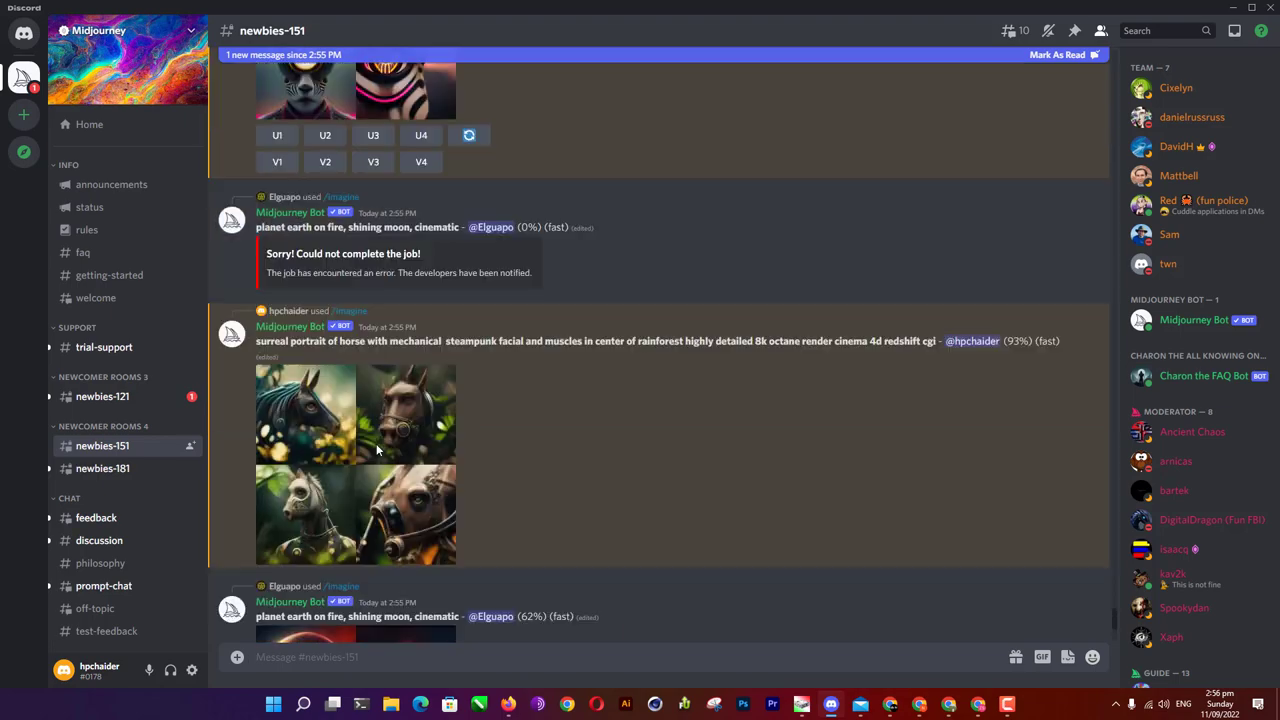
pyautogui.scroll(1, 368, 460)
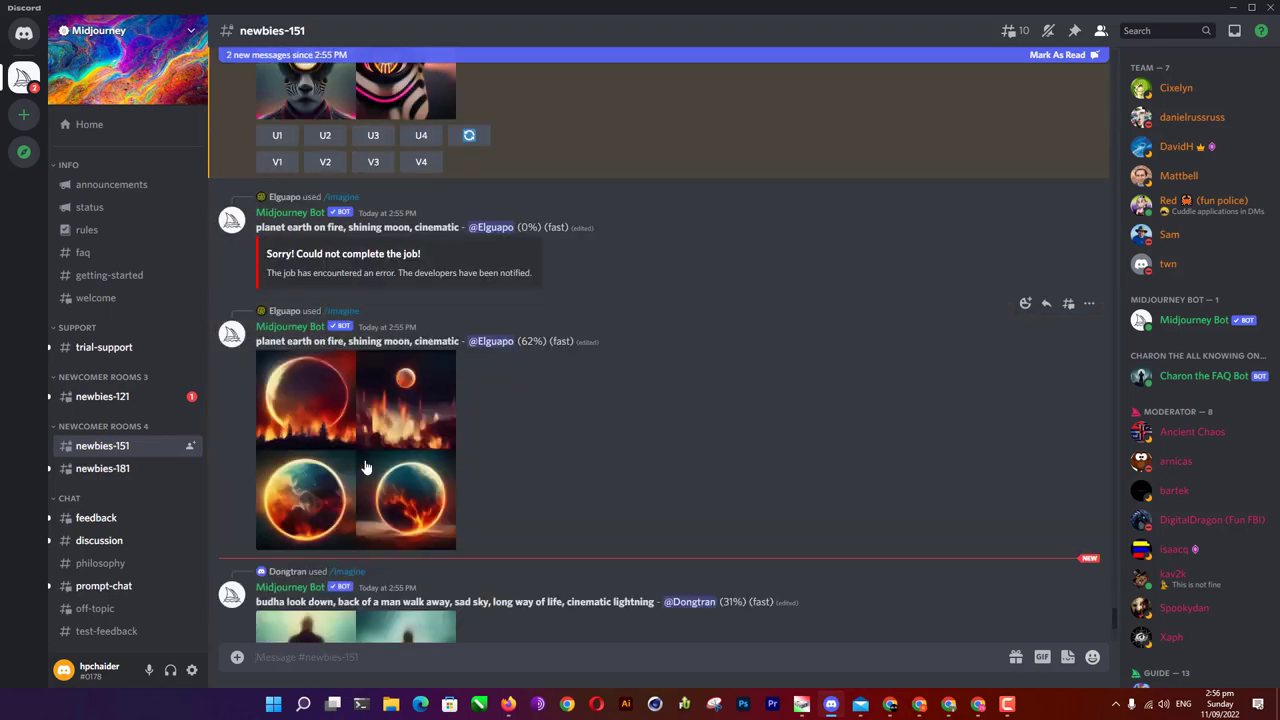
# Step: Enlarge the steampunk horse grid, save it to Downloads, and close the viewer
pyautogui.click(367, 462)
pyautogui.click(1054, 539)
pyautogui.scroll(-3, 480, 525)
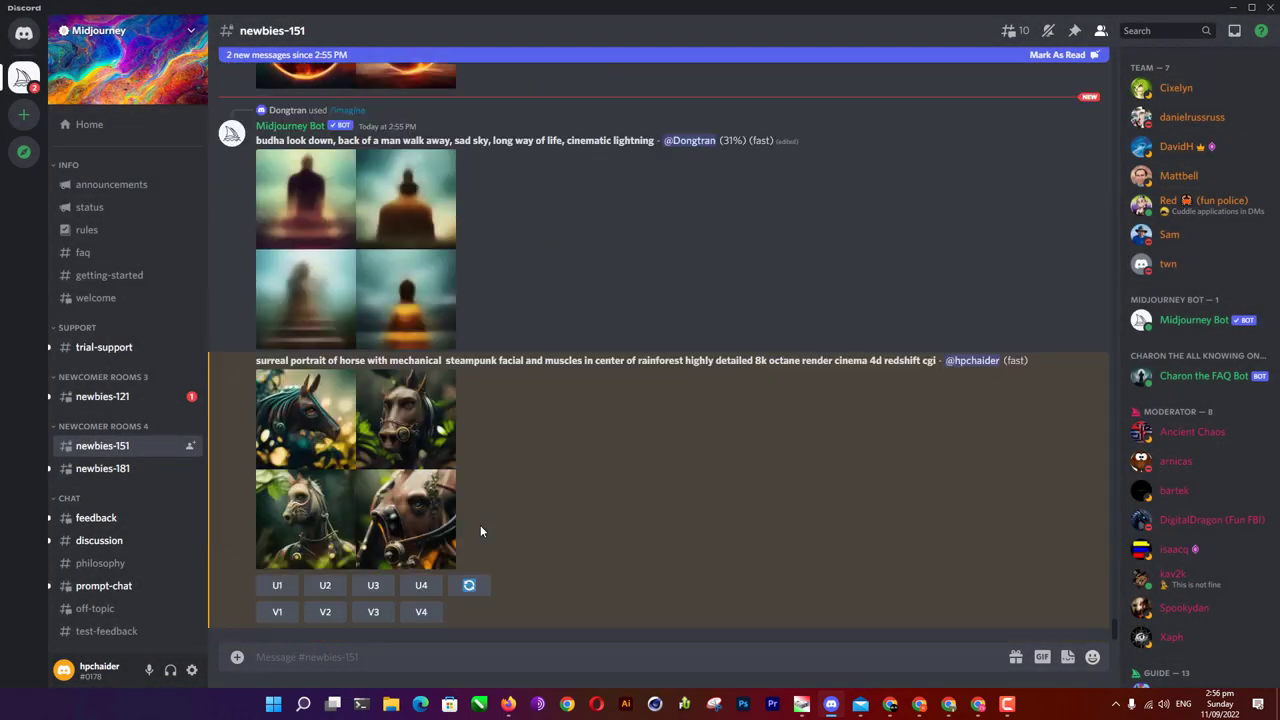
pyautogui.click(417, 466)
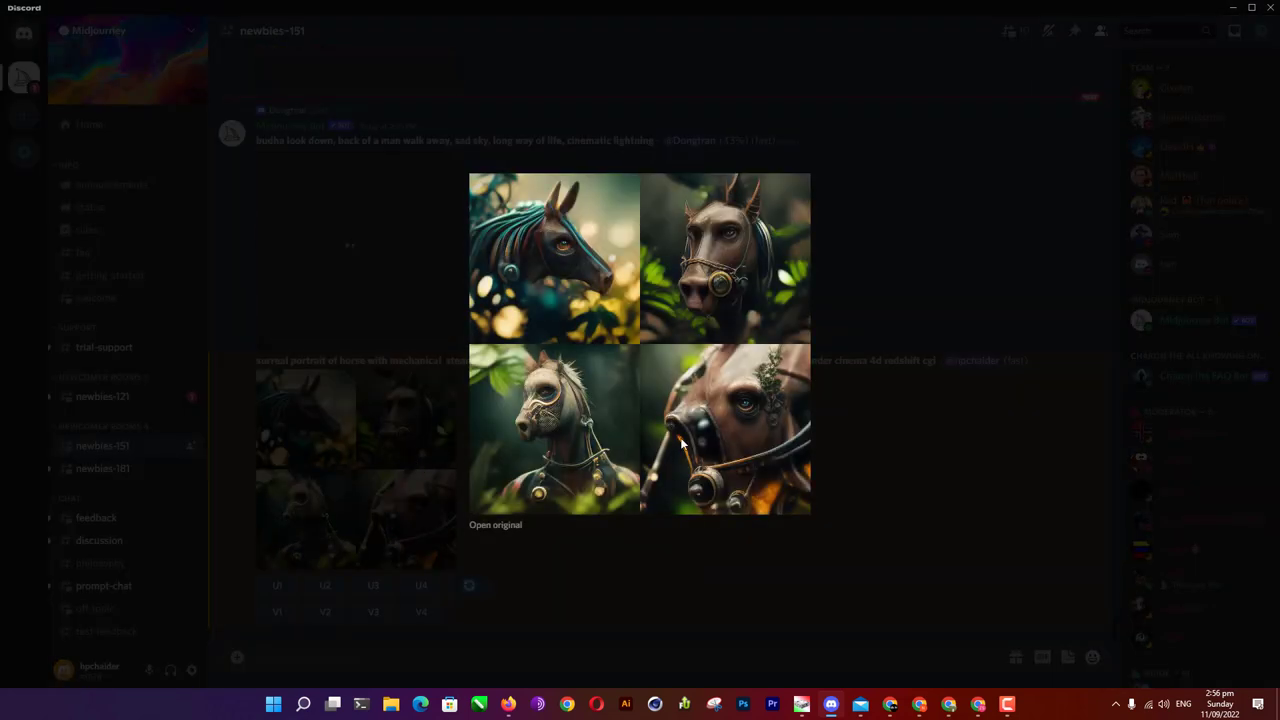
pyautogui.rightClick(648, 346)
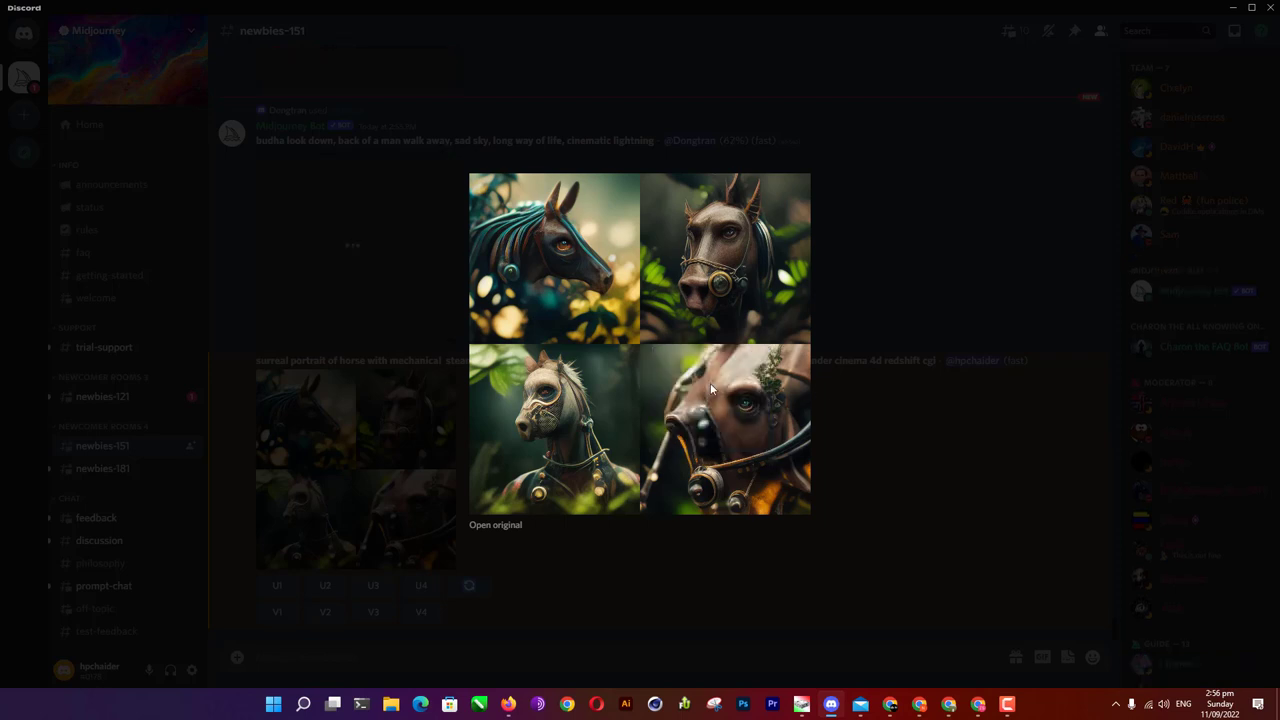
pyautogui.rightClick(711, 385)
pyautogui.click(749, 423)
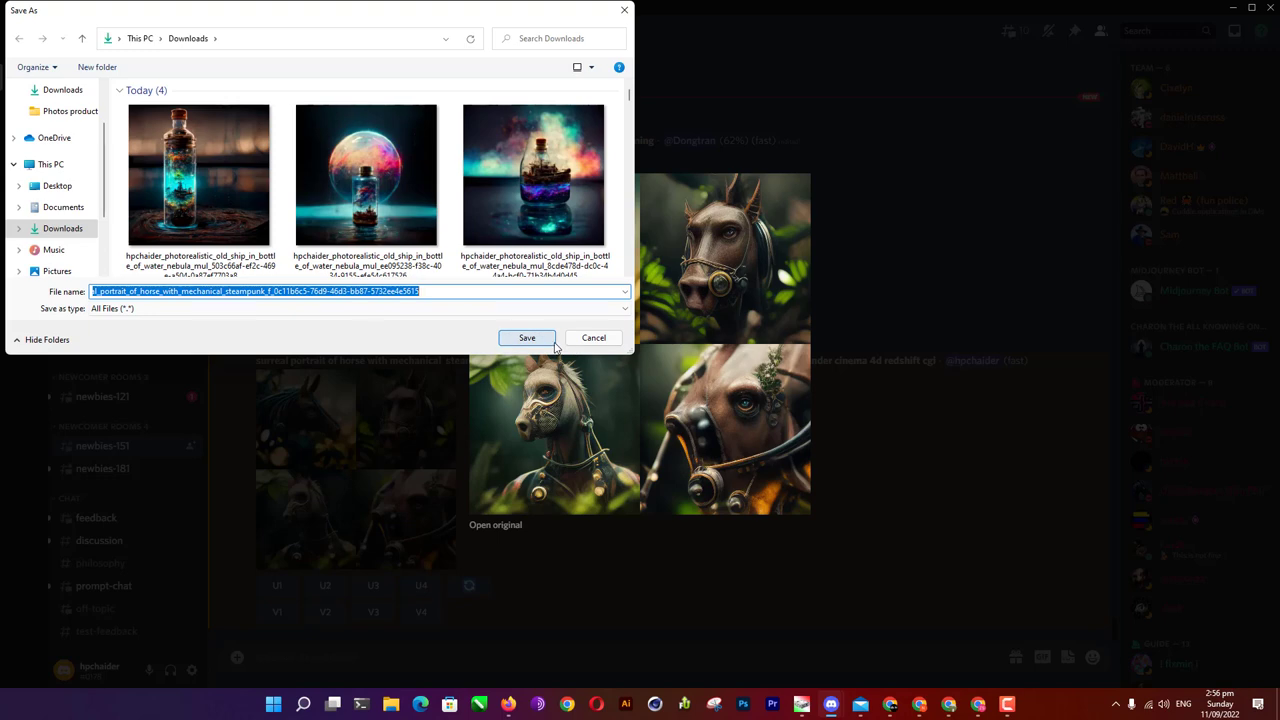
pyautogui.click(591, 339)
pyautogui.click(889, 390)
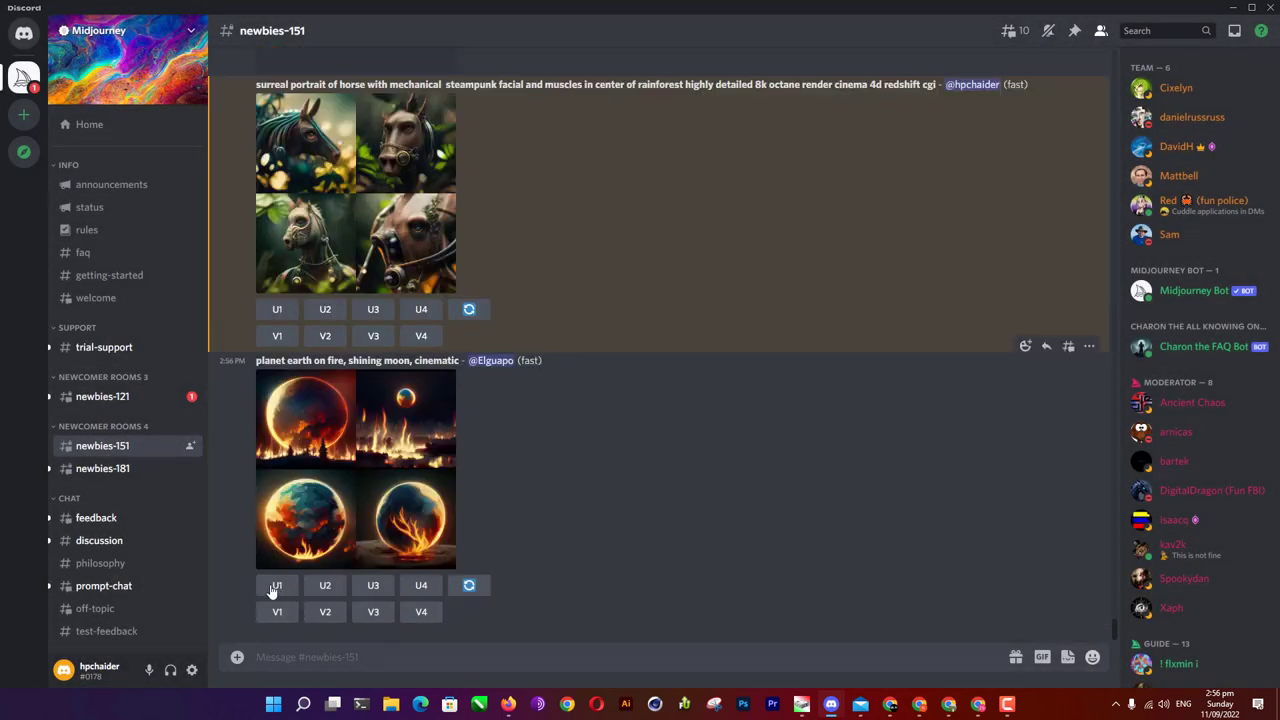
# Step: Start the U1 upscale of the first horse image and scroll to follow its progress
pyautogui.click(277, 311)
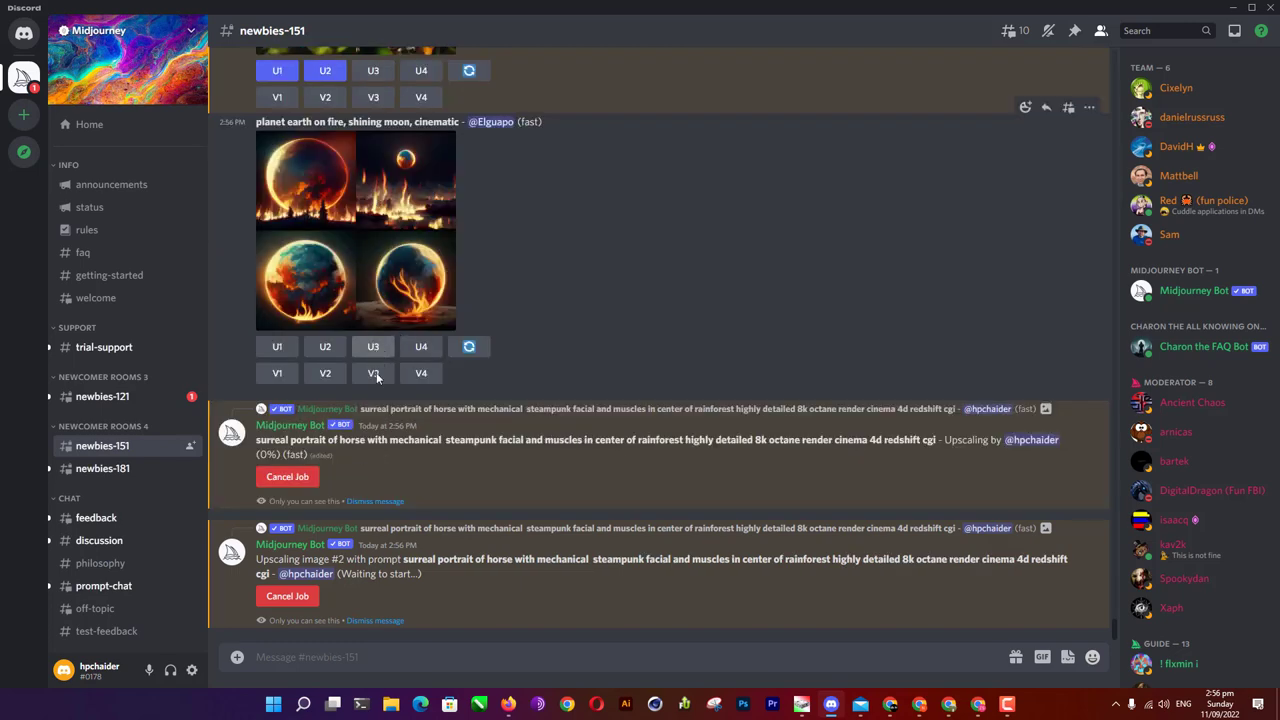
pyautogui.scroll(2, 376, 372)
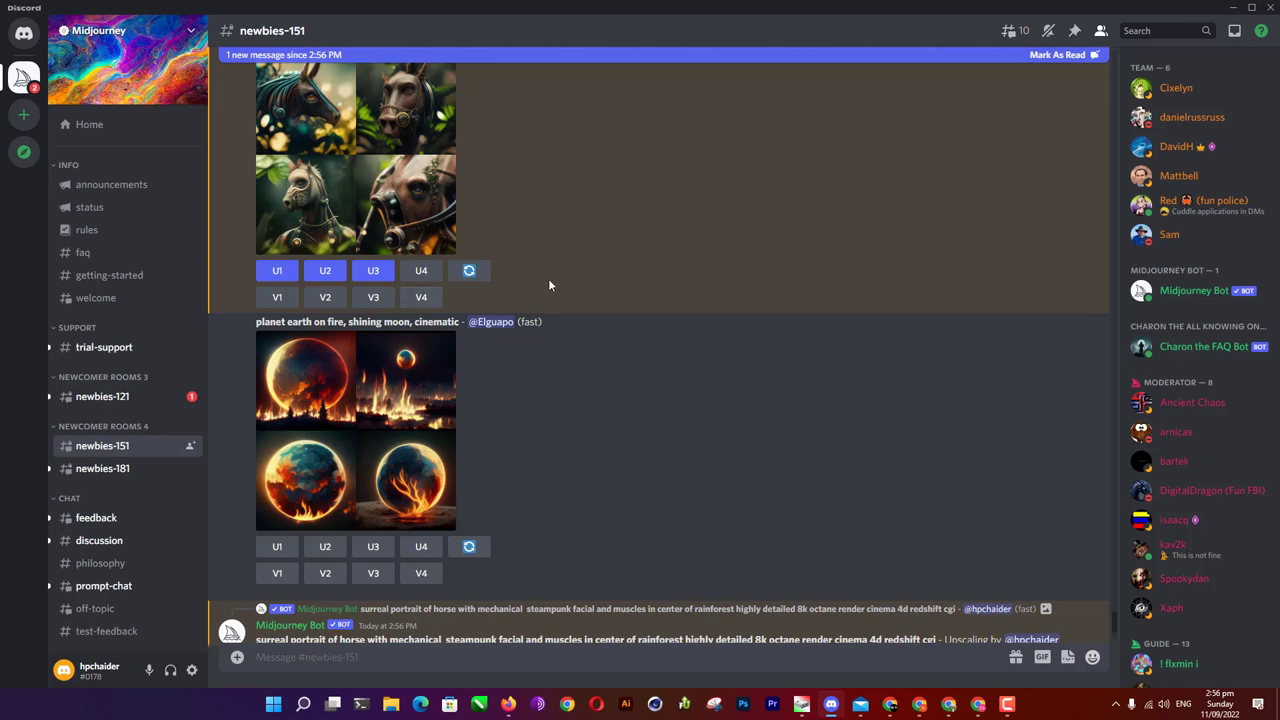
pyautogui.scroll(-3, 573, 358)
pyautogui.scroll(2, 573, 363)
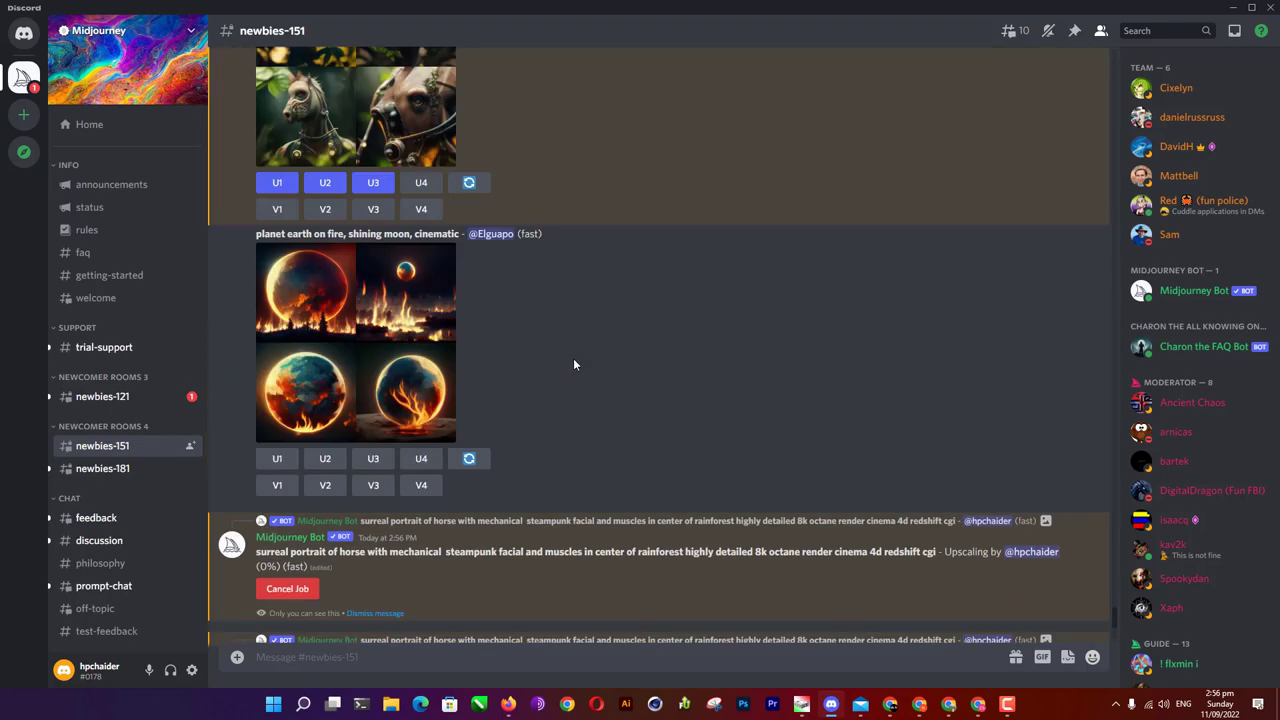
pyautogui.scroll(3, 323, 227)
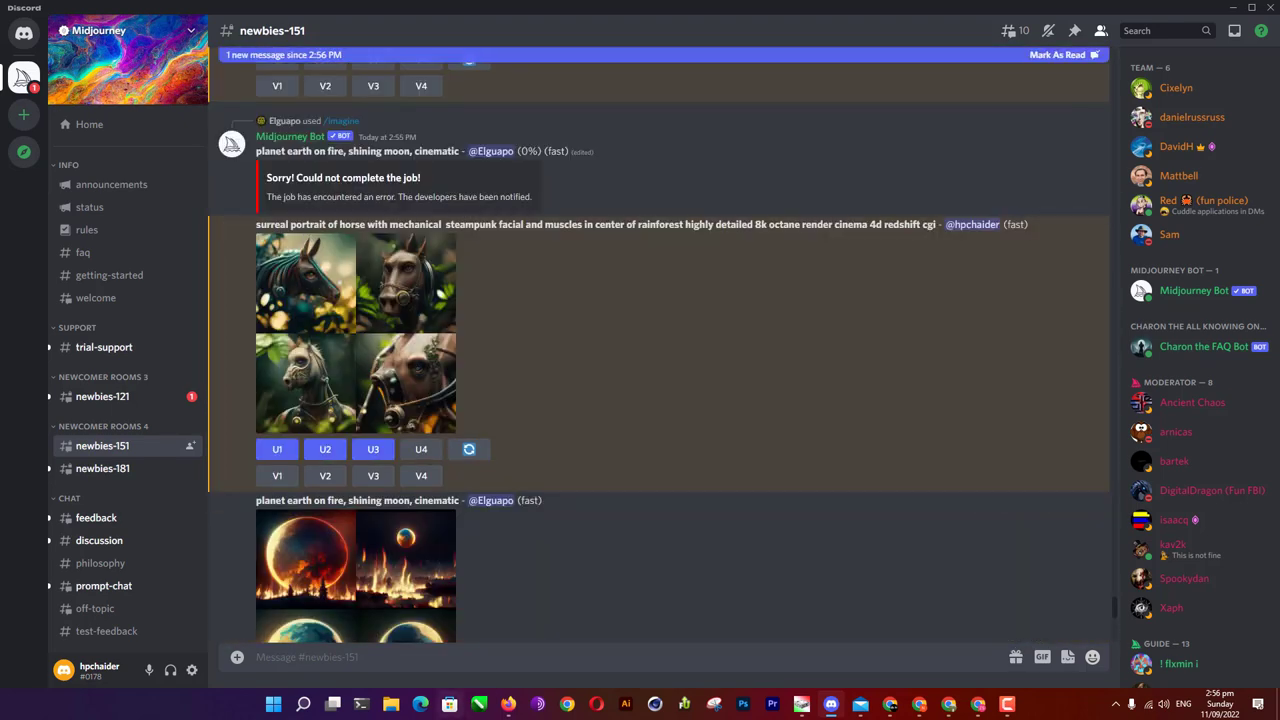